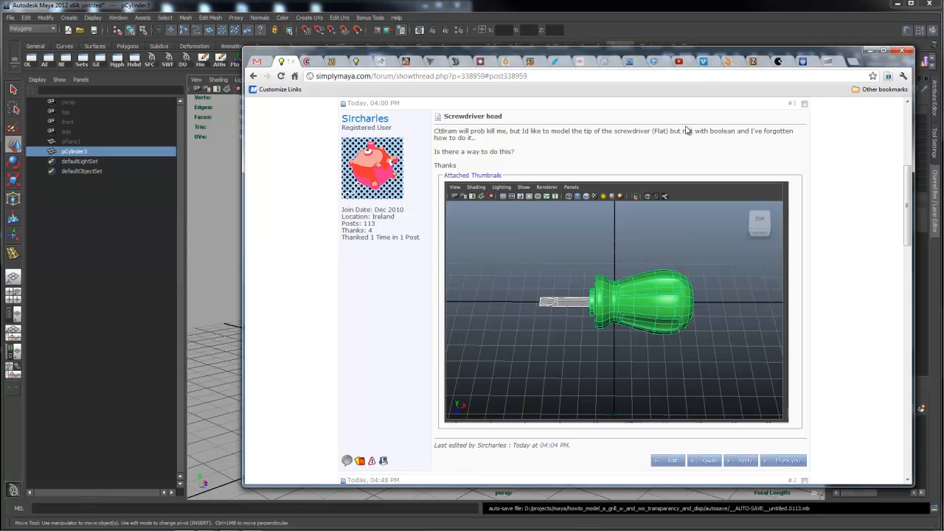
Read the forum question and replies on modelling a flat screwdriver head without booleans, and view the finished tip from the side.
drag(704, 55, 706, 47)
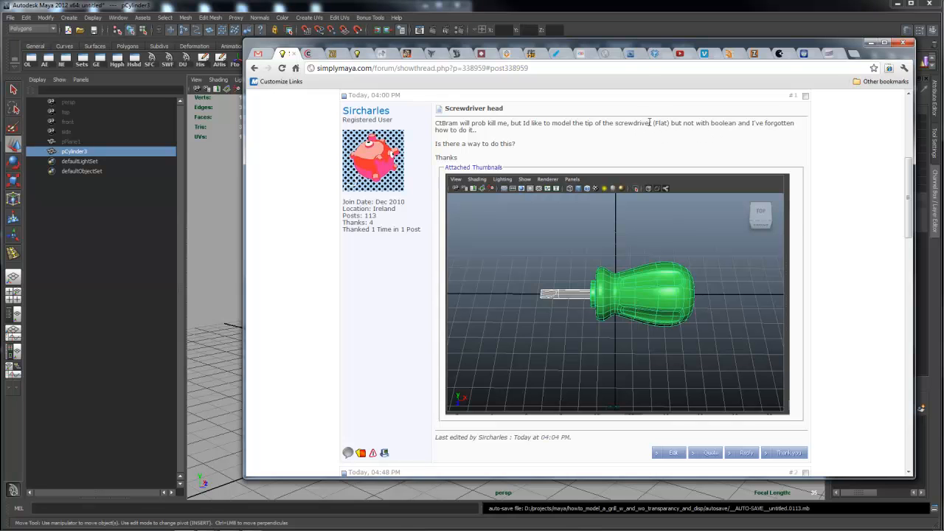
drag(641, 46, 942, 48)
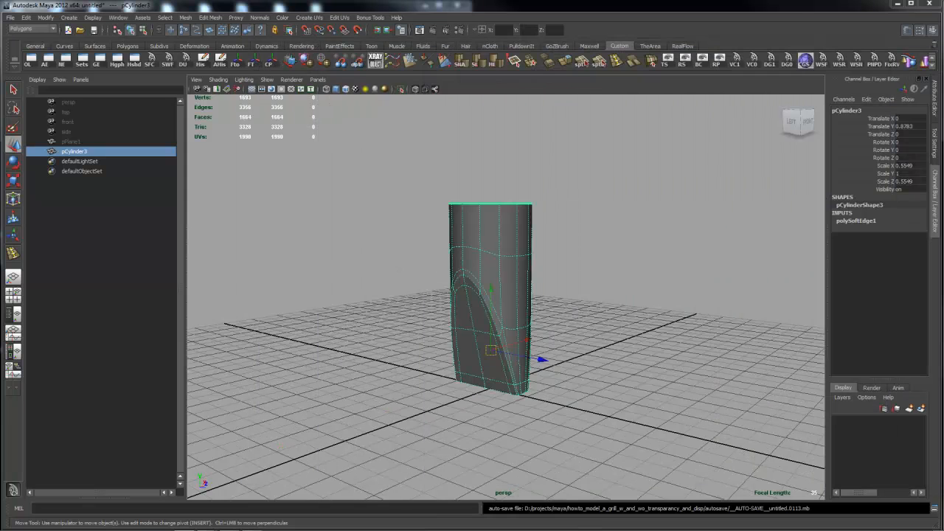
alt+drag(539, 274, 579, 265)
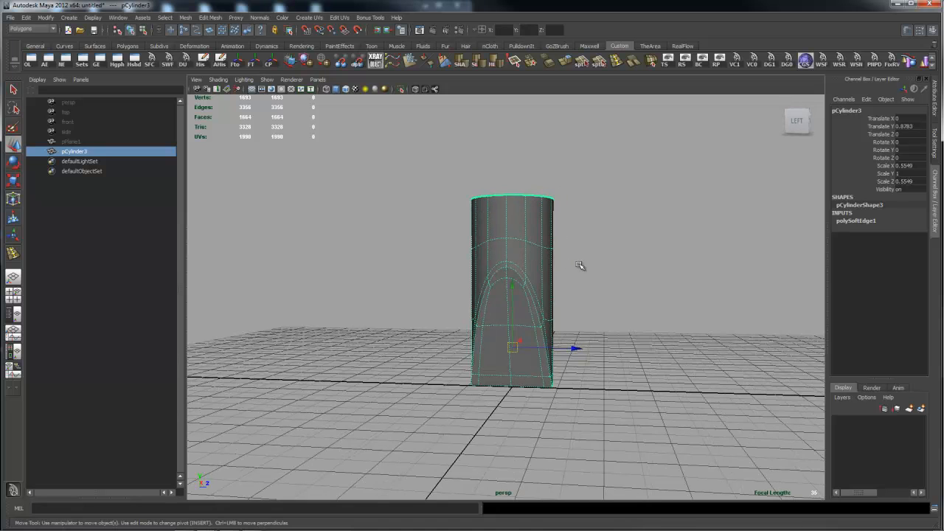
drag(943, 45, 520, 43)
scroll(583, 181, up, 6)
scroll(583, 206, down, 14)
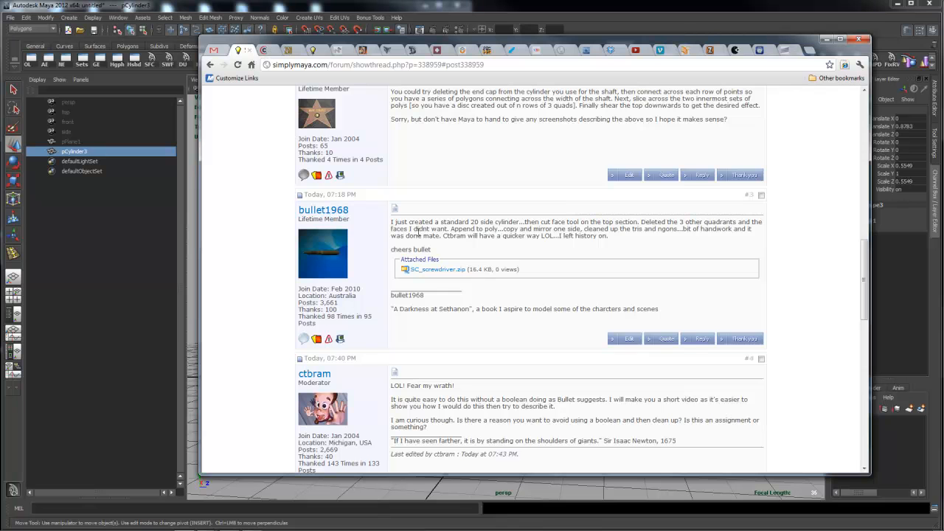
drag(597, 46, 943, 47)
Draw a six-sided polygon cylinder on the grid beside the finished tip, about 2.28 in radius and 2.29 high.
click(607, 243)
alt+drag(640, 205, 618, 241)
click(538, 291)
alt+drag(615, 280, 567, 292)
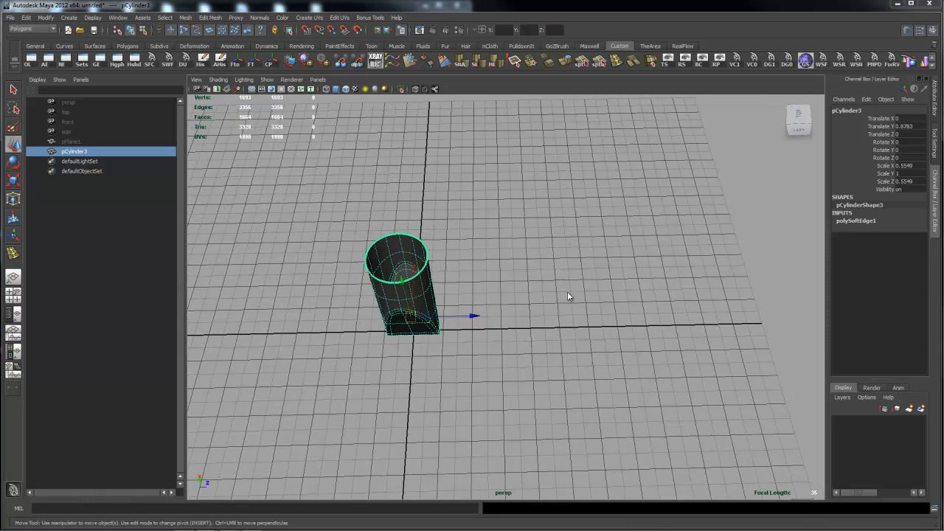
key(space)
drag(523, 255, 539, 285)
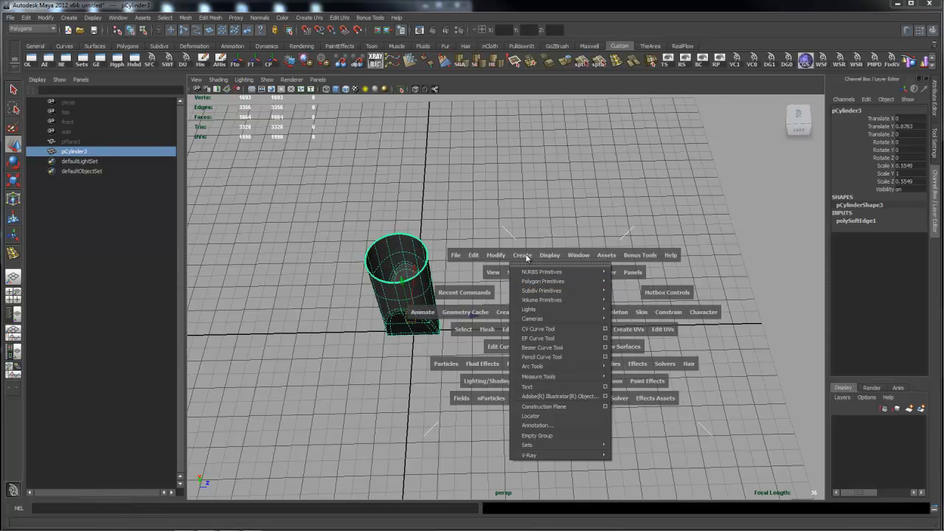
key(space)
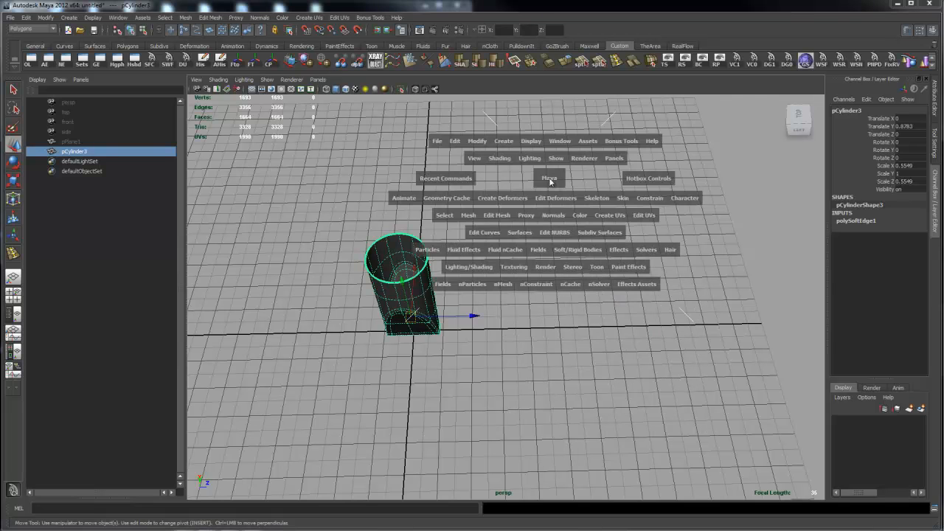
drag(506, 145, 627, 192)
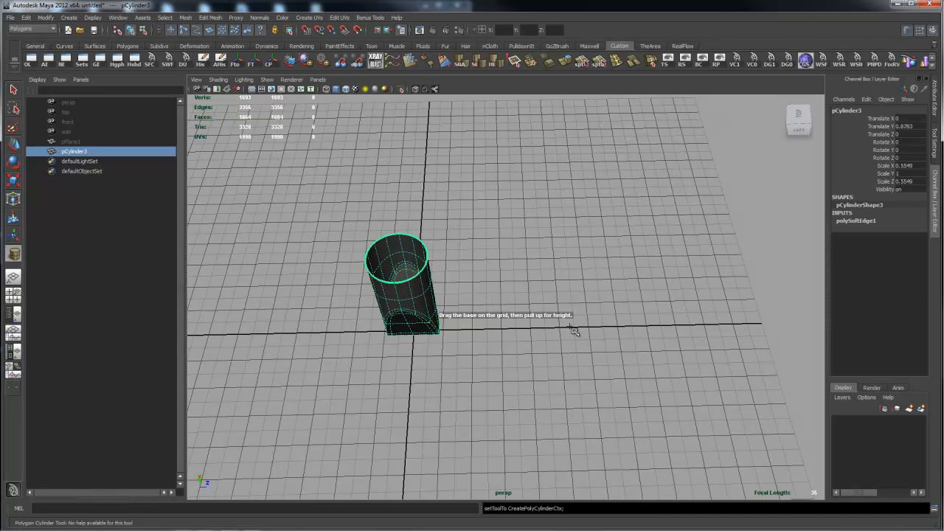
drag(574, 331, 638, 354)
alt+drag(624, 276, 632, 251)
drag(580, 332, 579, 323)
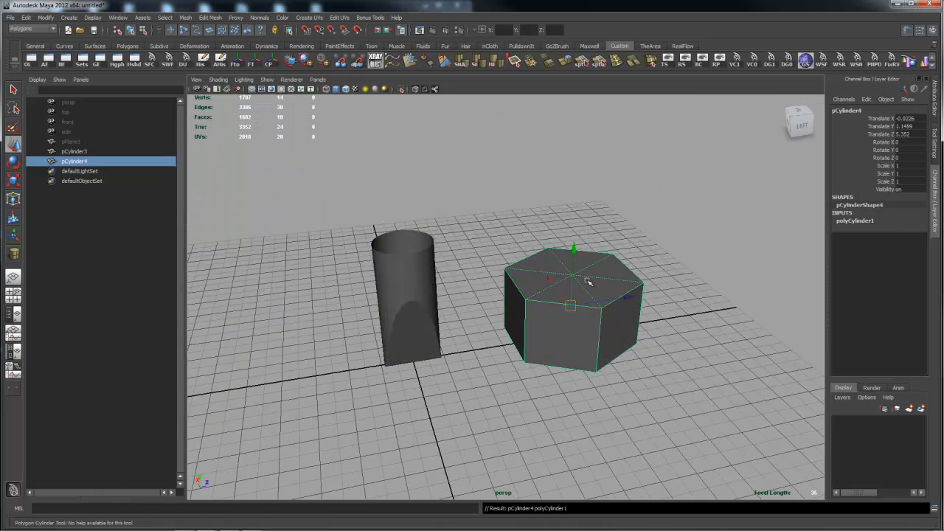
Set the new cylinder's Translate X, Y and Z to 0.
click(870, 223)
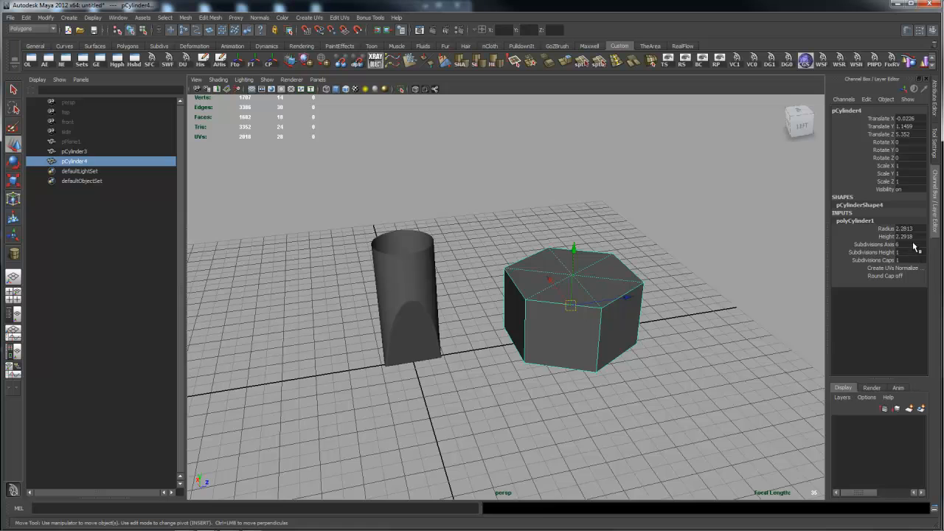
alt+drag(646, 241, 646, 276)
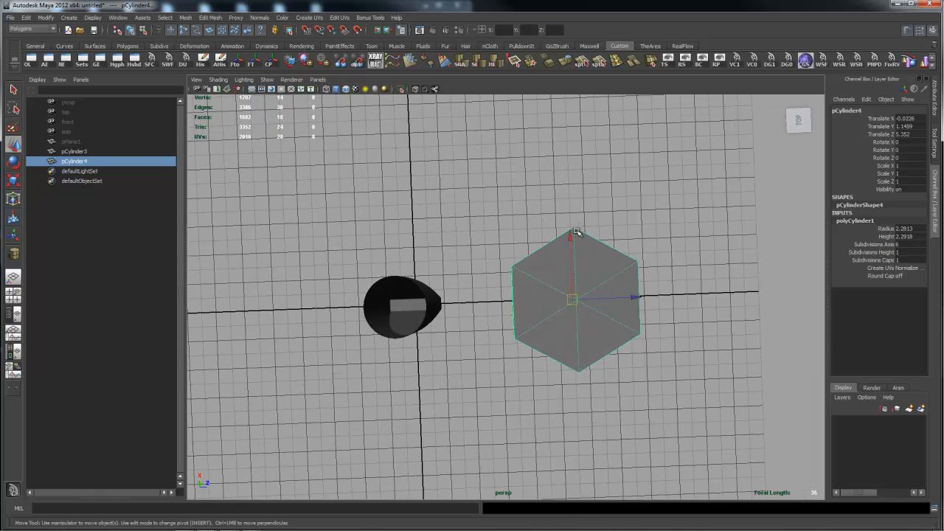
right_drag(600, 283, 620, 271)
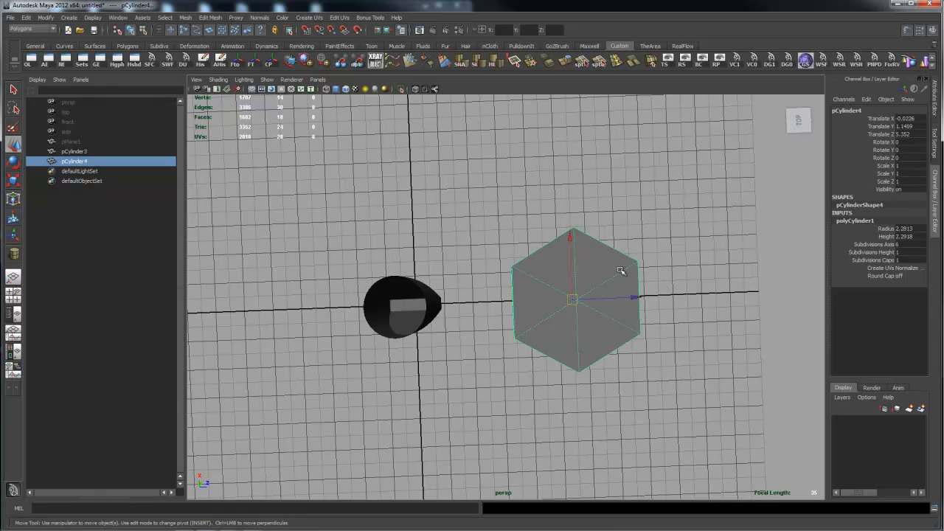
drag(911, 120, 910, 135)
text(0)
key(Return)
Move the finished screwdriver tip along Z to about 7.7, clear of the new cylinder.
alt+drag(466, 226, 481, 248)
alt+drag(386, 347, 728, 175)
click(502, 228)
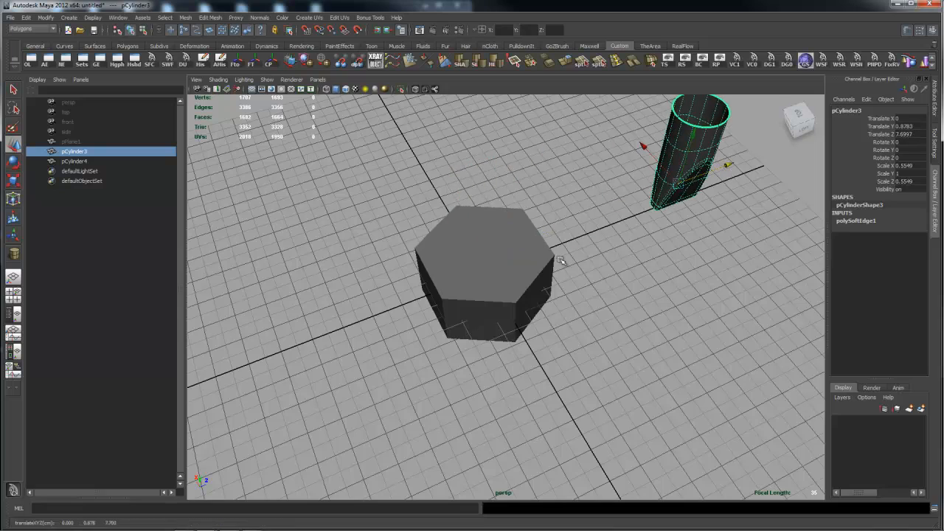
Examine how the corners and flat sides of the six-sided cylinder line up with the grid axes.
mouse_move(561, 223)
alt+mouse_down()
mouse_move(556, 230)
mouse_move(558, 218)
alt+mouse_up()
alt+drag(533, 260, 509, 261)
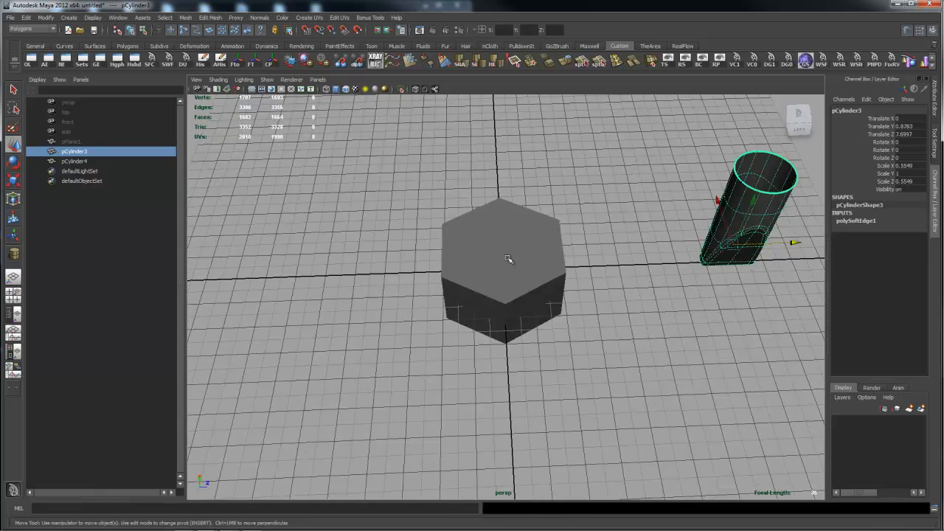
alt+right_drag(509, 261, 578, 273)
alt+drag(577, 273, 577, 295)
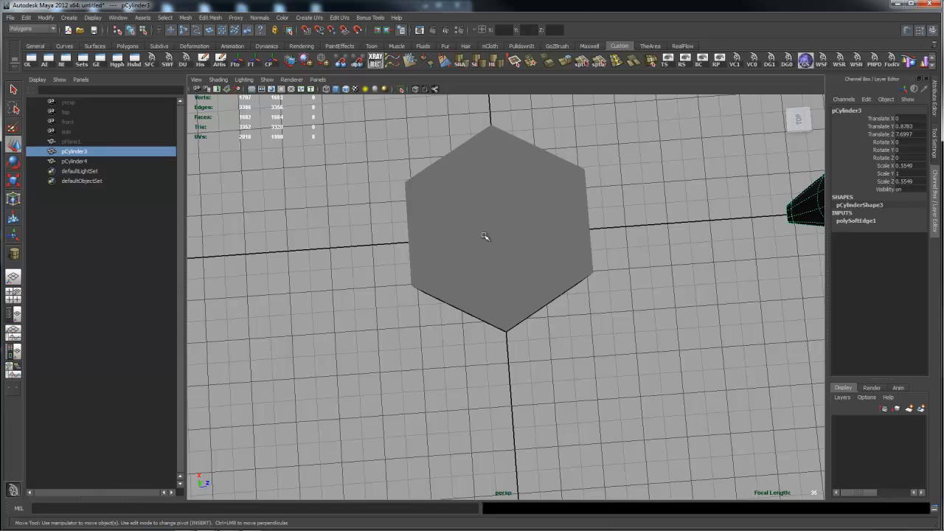
alt+right_drag(639, 291, 516, 280)
alt+drag(516, 280, 447, 262)
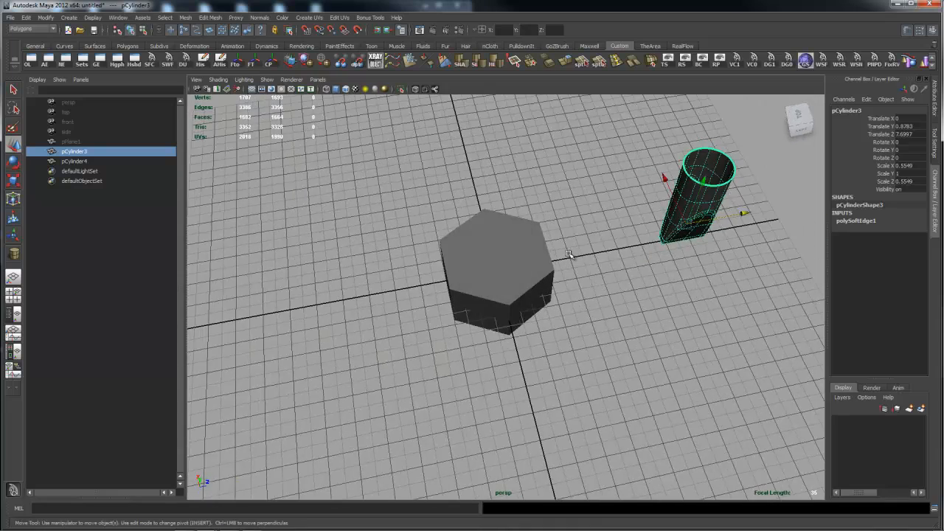
alt+drag(570, 254, 457, 280)
alt+right_drag(457, 280, 634, 283)
alt+drag(635, 284, 572, 261)
click(521, 244)
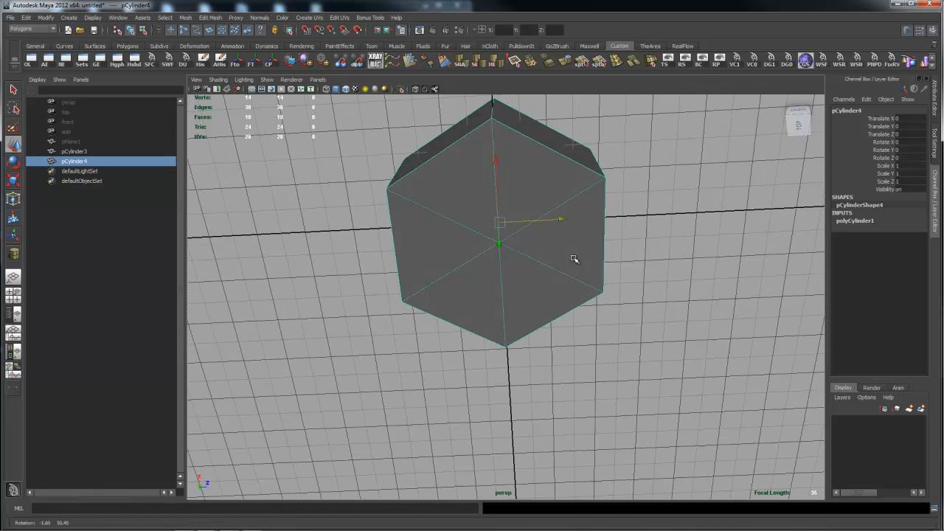
alt+drag(513, 260, 520, 223)
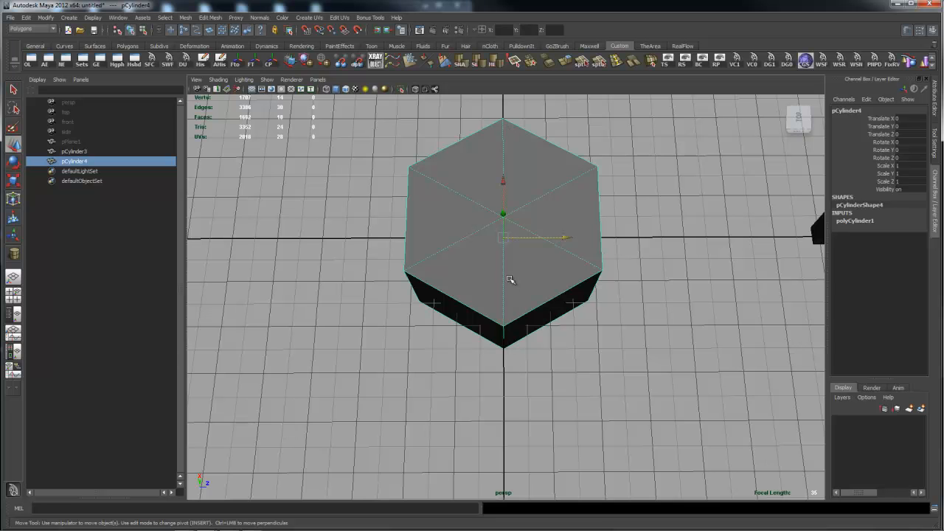
alt+drag(447, 235, 514, 281)
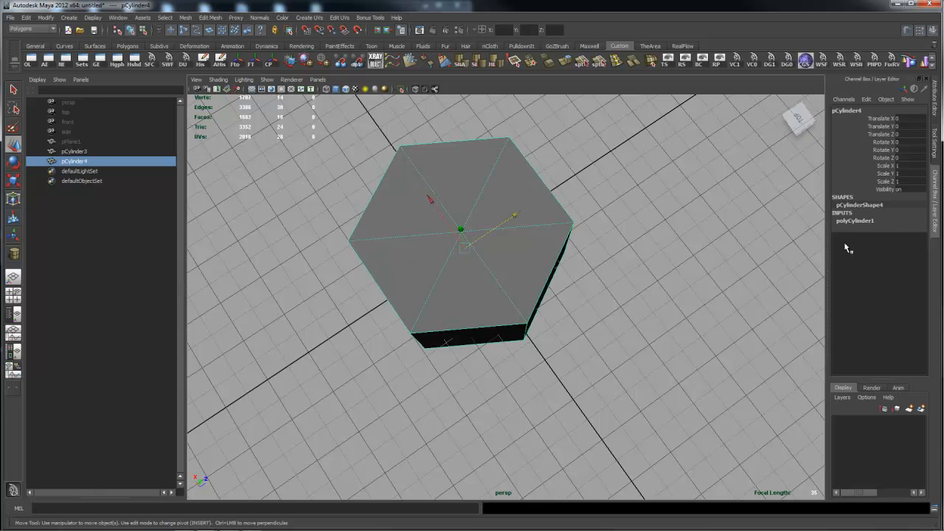
Set the new cylinder's Subdivisions Axis to 14.
double_click(865, 222)
click(917, 244)
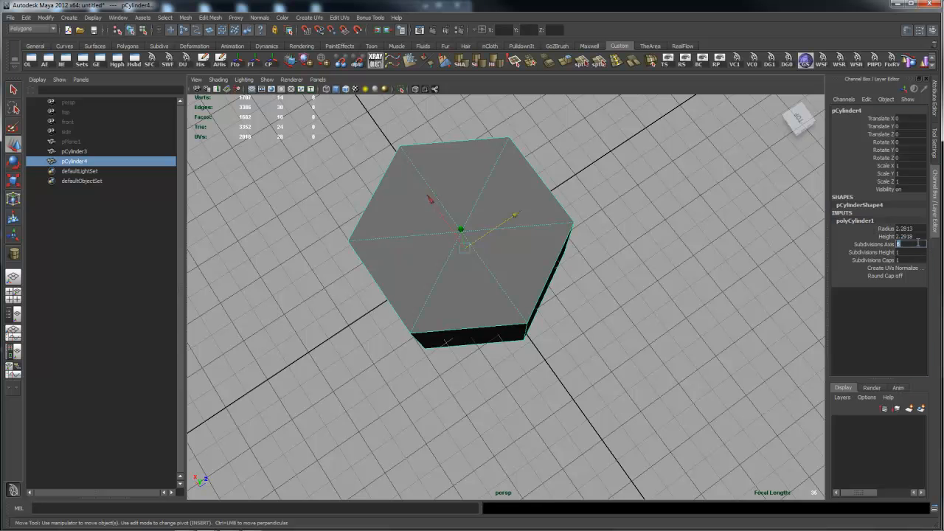
text(14)
key(Return)
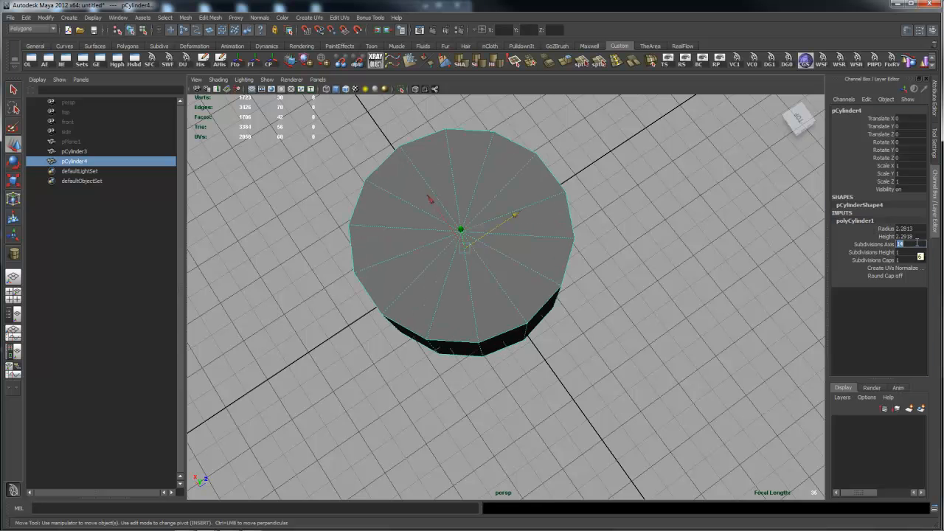
alt+right_drag(565, 317, 413, 314)
alt+drag(413, 314, 533, 331)
scroll(435, 264, down, 3)
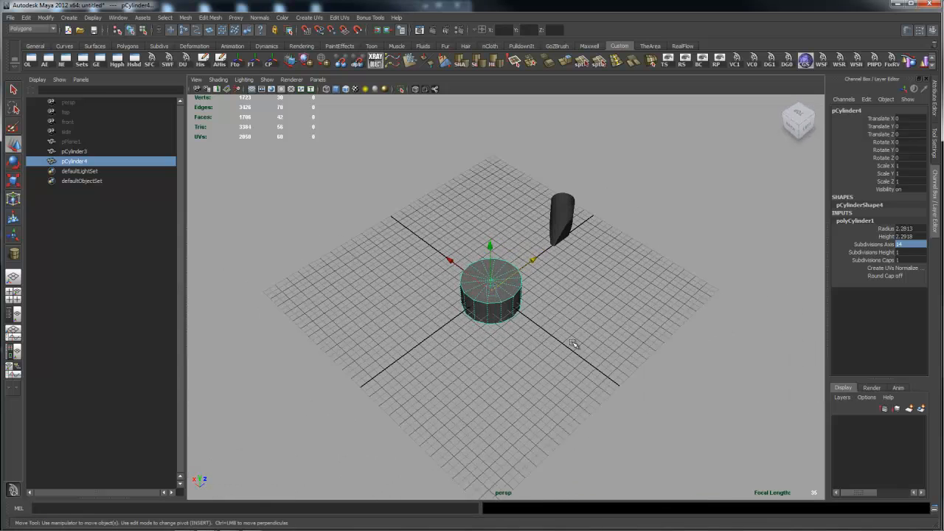
alt+drag(443, 343, 537, 315)
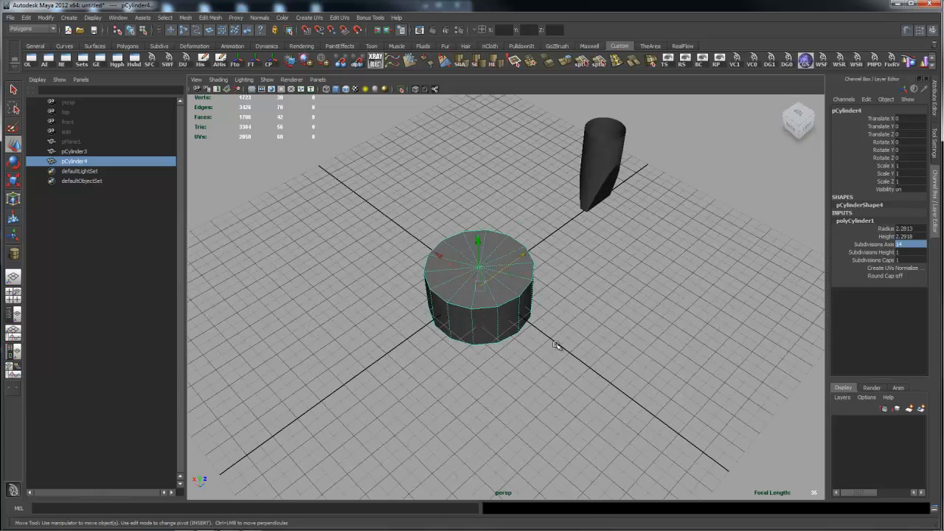
alt+drag(557, 347, 566, 306)
alt+drag(525, 343, 433, 352)
alt+right_drag(433, 352, 303, 354)
scroll(449, 356, down, 2)
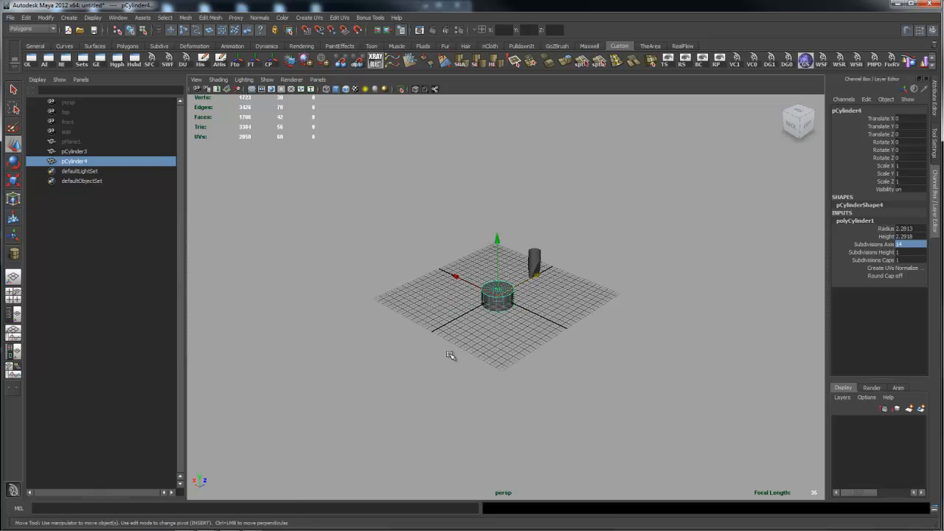
alt+right_drag(600, 346, 417, 344)
alt+drag(554, 345, 547, 356)
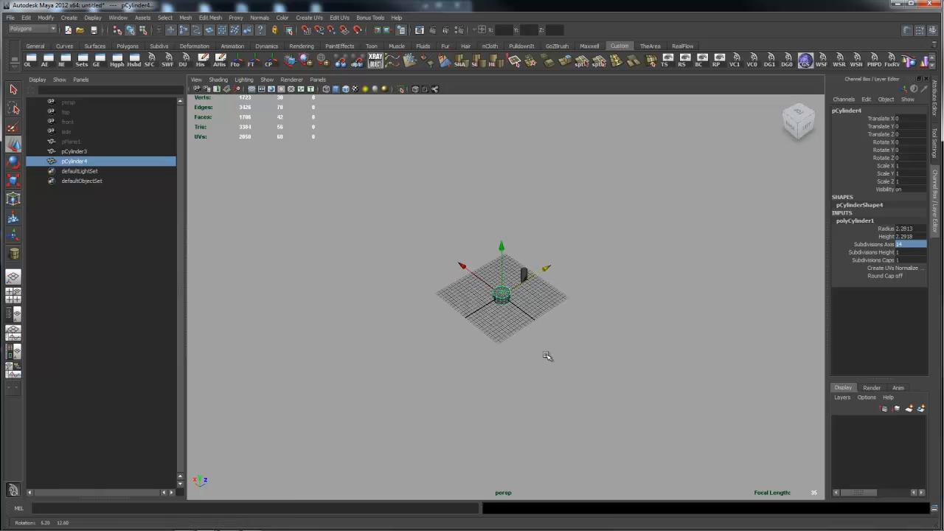
alt+right_drag(367, 351, 447, 348)
alt+right_drag(582, 360, 558, 353)
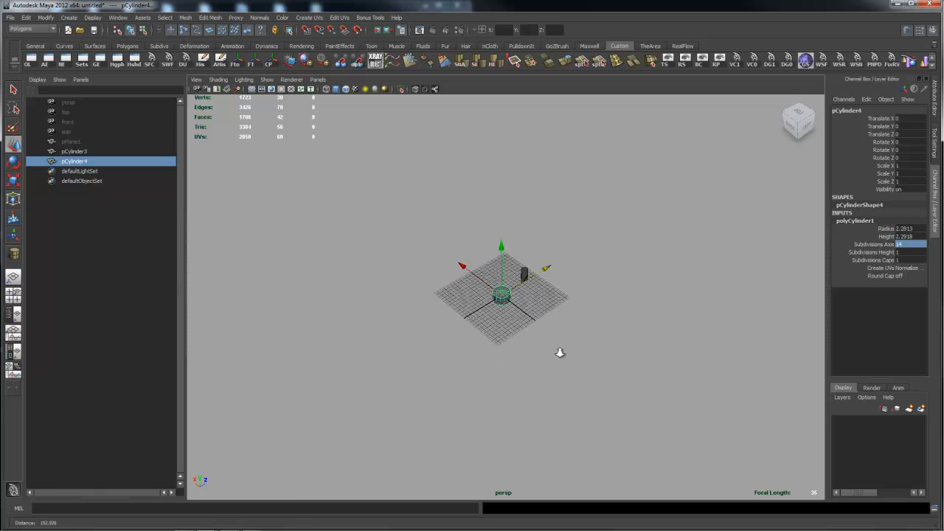
alt+right_drag(383, 356, 686, 338)
alt+right_drag(356, 343, 786, 334)
mouse_move(510, 349)
alt+mouse_down()
mouse_move(516, 337)
mouse_move(579, 337)
mouse_move(506, 322)
mouse_move(503, 338)
alt+mouse_up()
Set the new cylinder's Subdivisions Caps to 0.
click(913, 259)
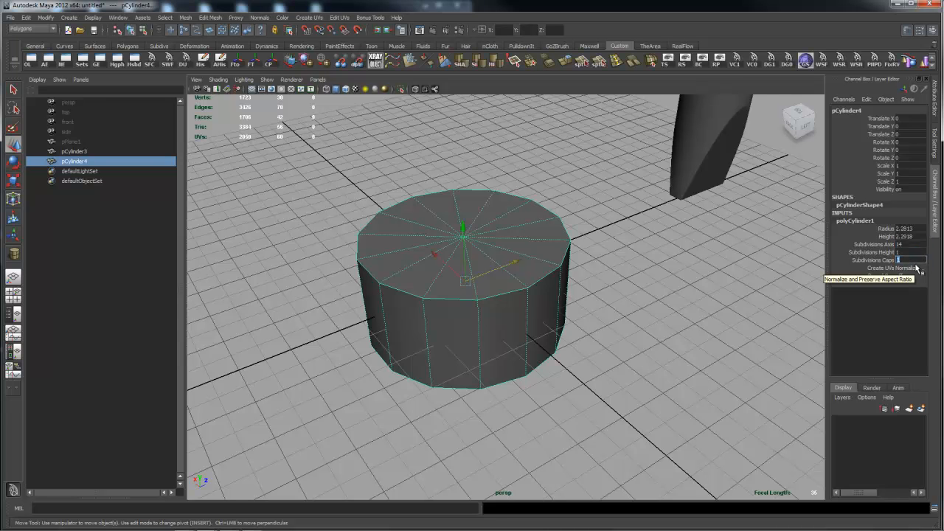
text(0)
key(Return)
Raise the new cylinder to a Translate Y of about 1.145 so that its base rests on the grid.
alt+drag(429, 274, 544, 255)
key(space)
drag(508, 206, 508, 151)
key(space)
drag(537, 288, 536, 262)
Select the new cylinder's top cap face and move it upward to lengthen the cylinder.
click(499, 204)
right_drag(499, 204, 505, 225)
click(496, 208)
drag(467, 137, 459, 83)
In the front view, scale the new cylinder in X and Z to about 0.394, matching the finished tip's width.
alt+right_drag(591, 347, 406, 331)
alt+drag(463, 291, 542, 286)
key(space)
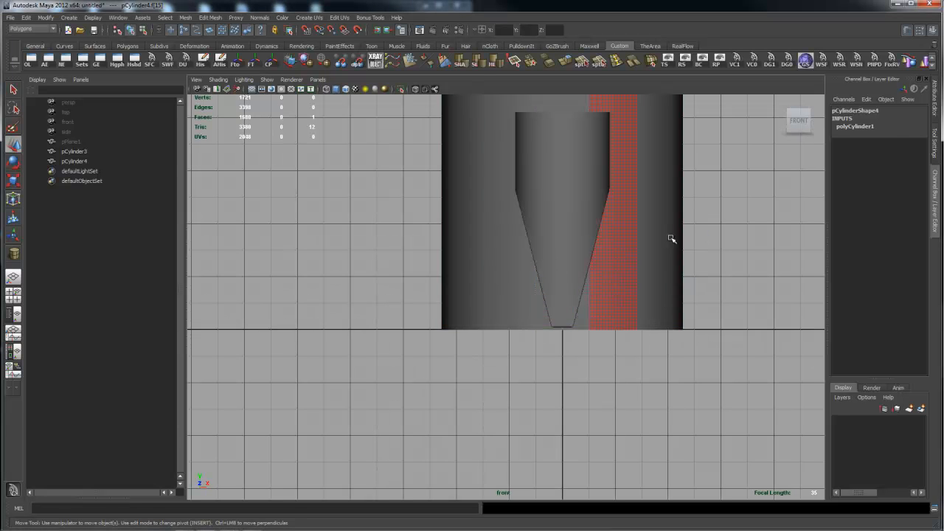
click(636, 234)
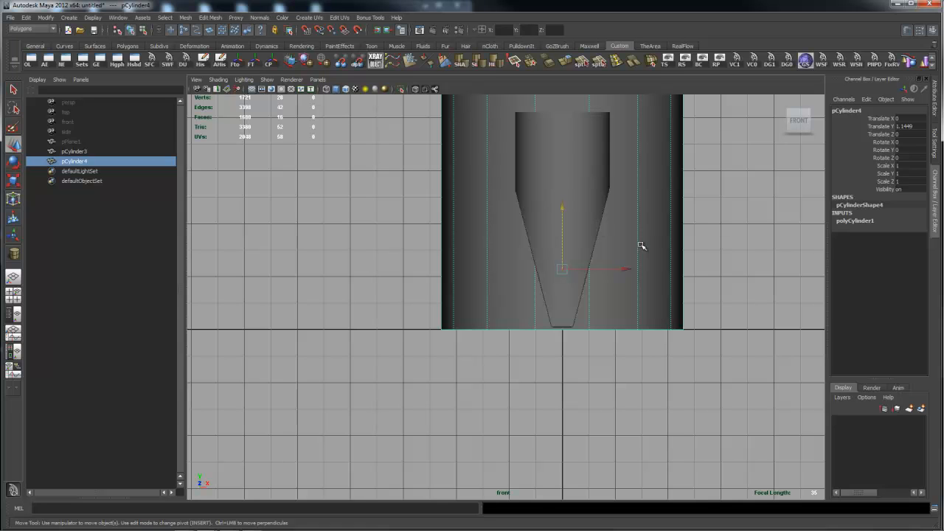
key(r)
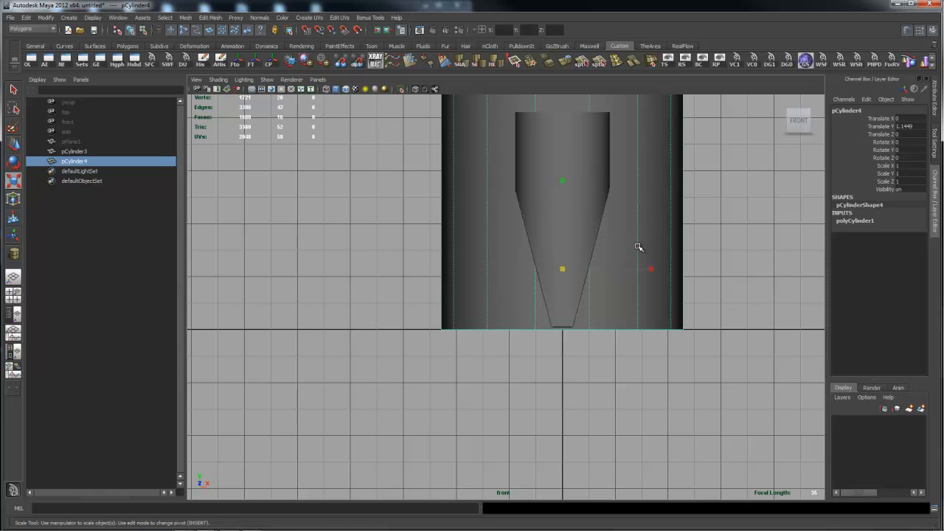
drag(563, 183, 558, 238)
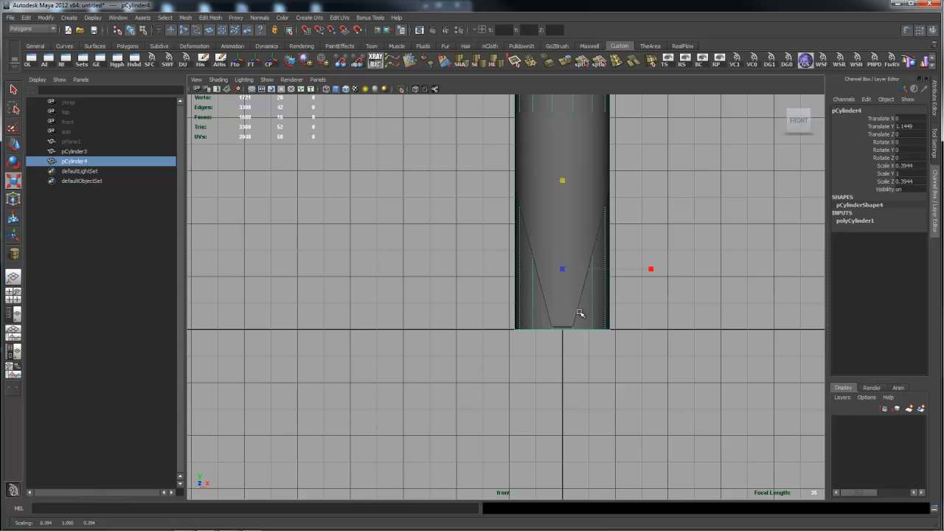
Cut the new cylinder's faces diagonally in the front view, following the finished tip's right-hand slanted profile from the base to the outer side.
alt+right_drag(484, 327, 748, 316)
alt+middle_drag(641, 273, 603, 350)
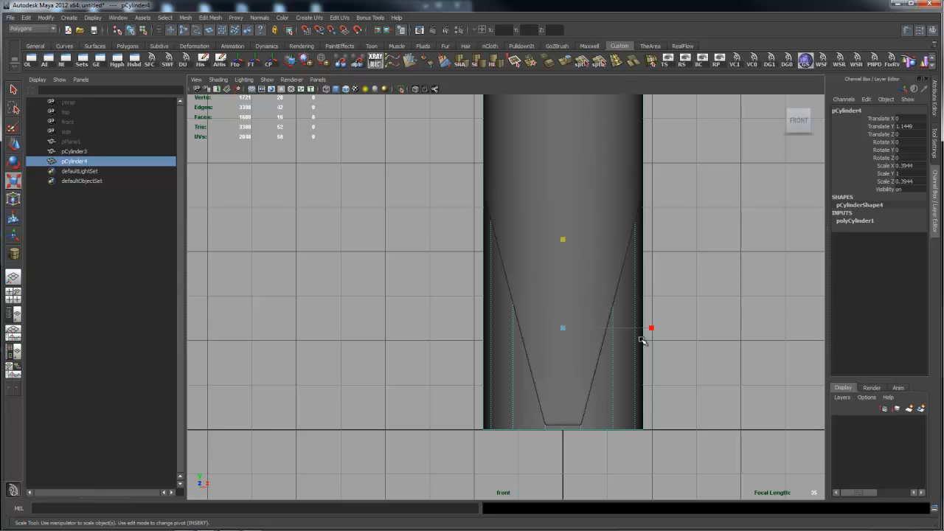
click(624, 246)
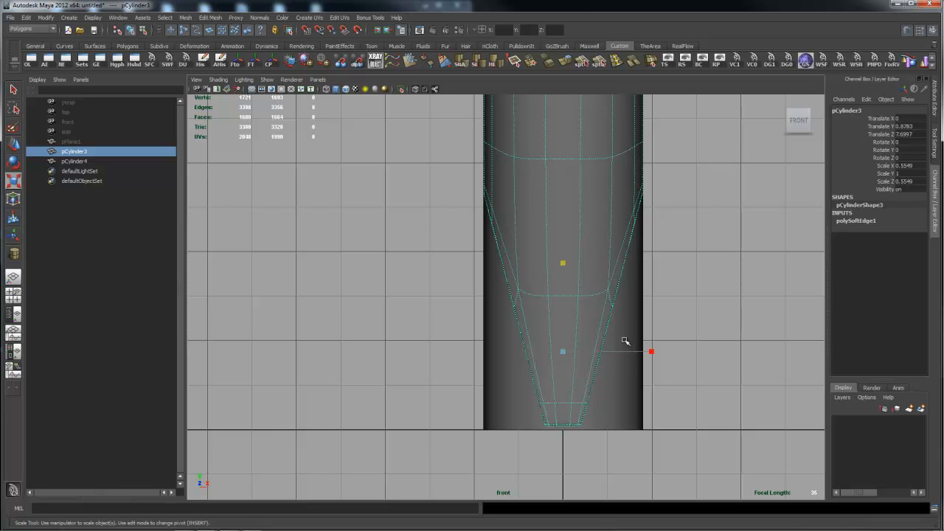
click(638, 287)
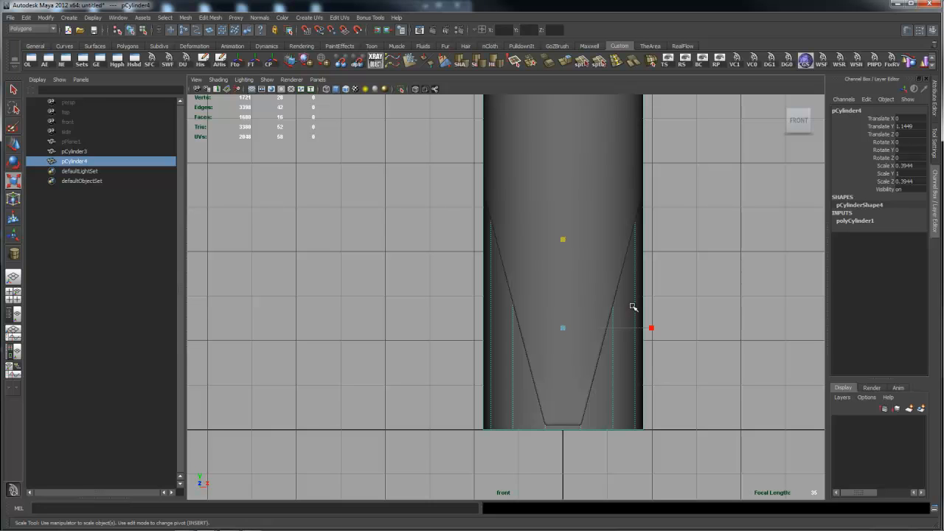
shift+right_click(695, 284)
shift+right_drag(695, 285, 726, 268)
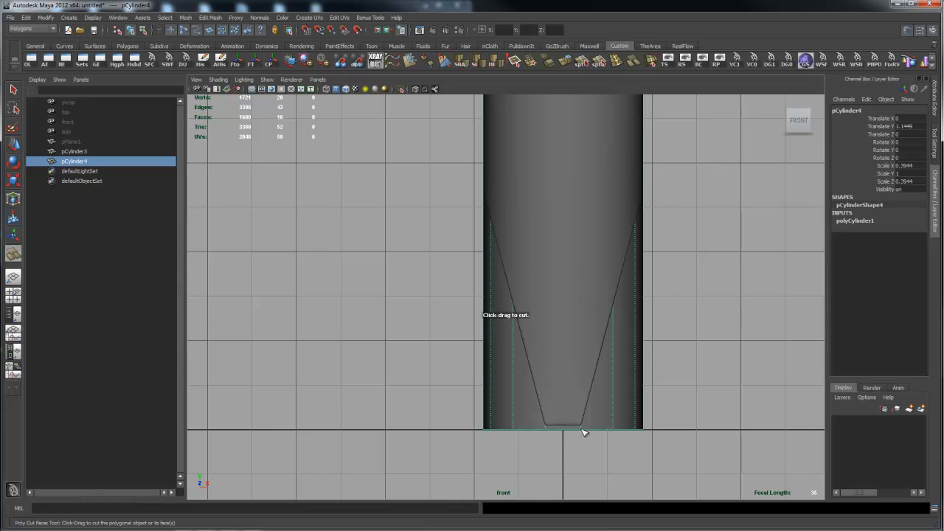
drag(583, 432, 642, 202)
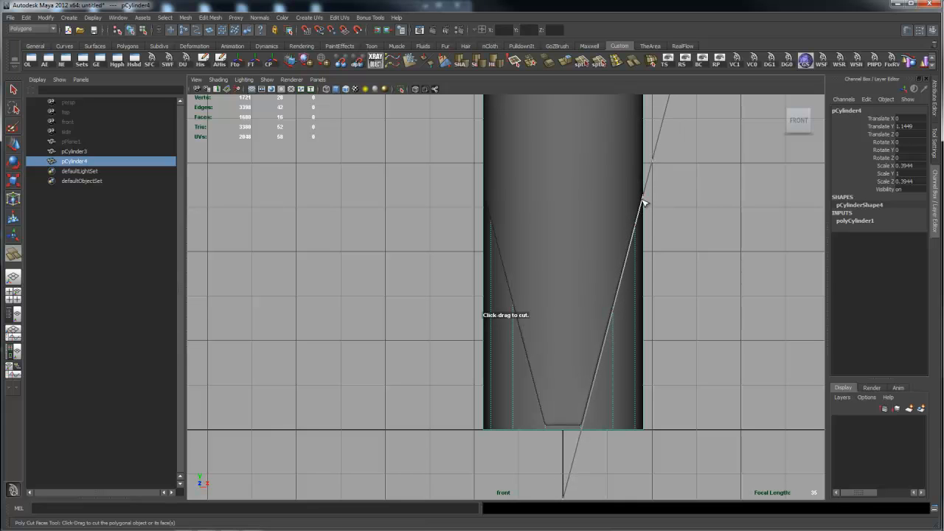
drag(642, 202, 642, 203)
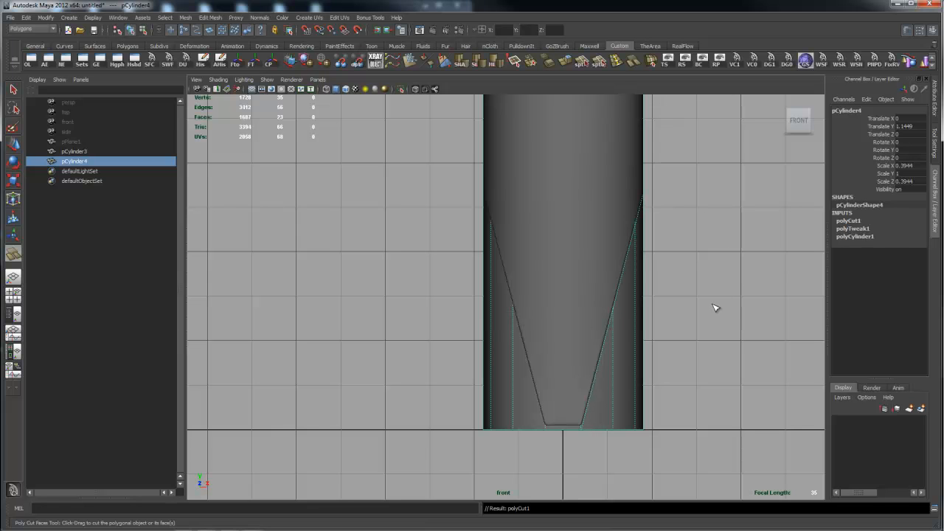
Hide the finished example cylinder and select the newly cut cylinder.
key(q)
right_click(632, 277)
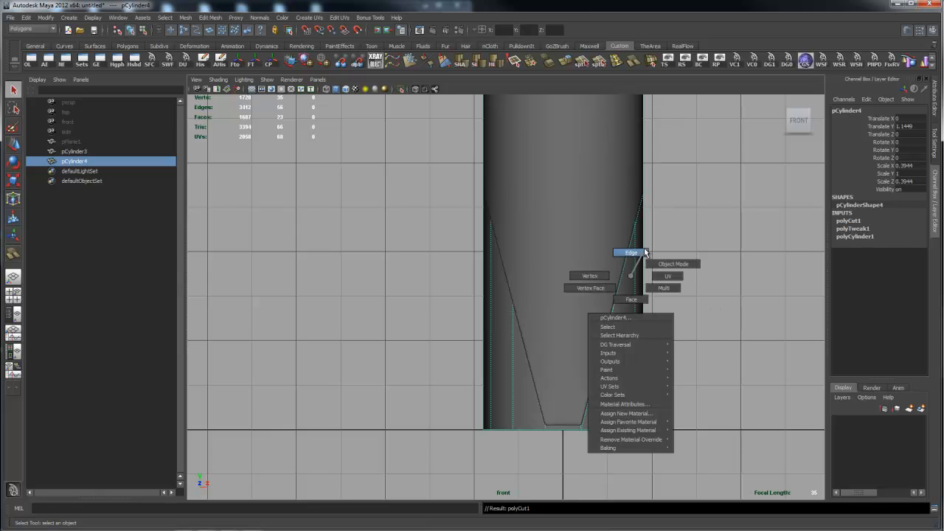
click(619, 249)
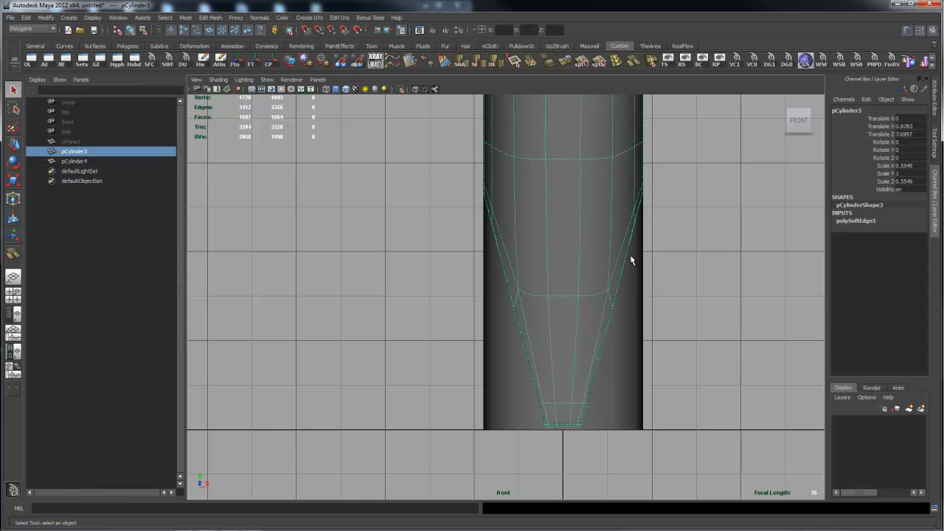
click(629, 255)
click(612, 283)
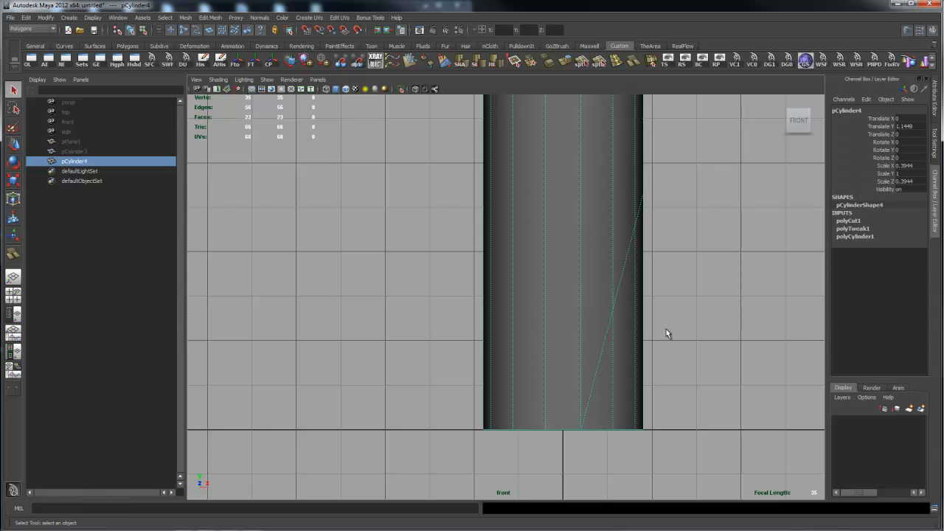
Try deleting all side and bottom cap faces lying outside the diagonal cut.
key(space)
drag(665, 329, 666, 306)
alt+drag(618, 364, 611, 301)
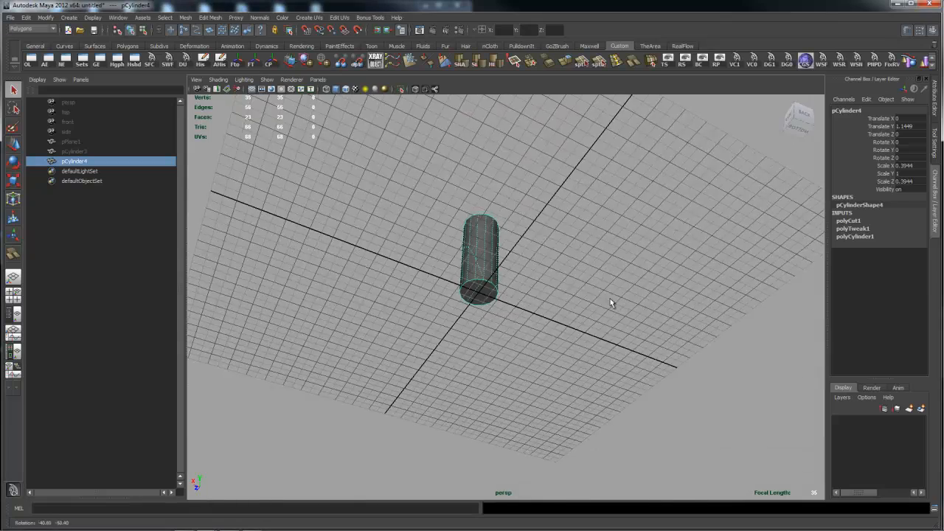
scroll(611, 312, up, 8)
alt+drag(521, 317, 569, 346)
scroll(604, 342, up, 4)
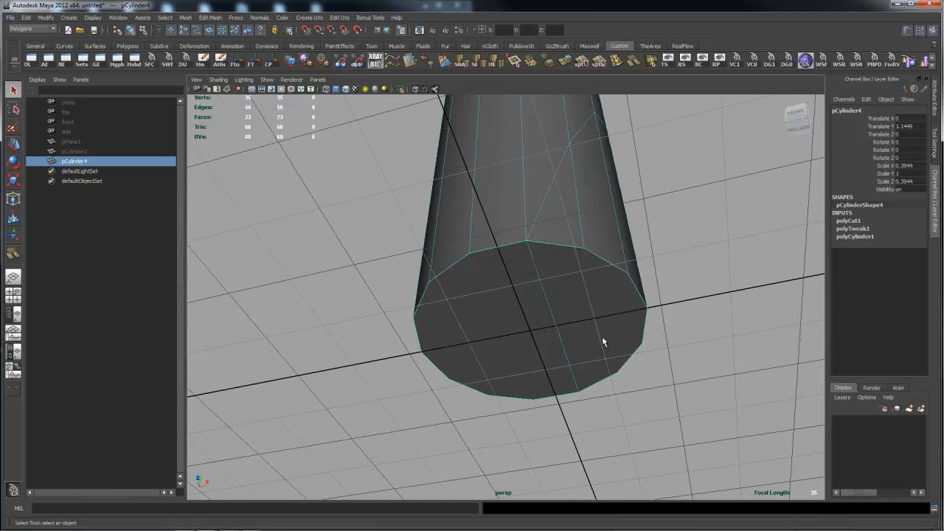
right_drag(596, 337, 595, 353)
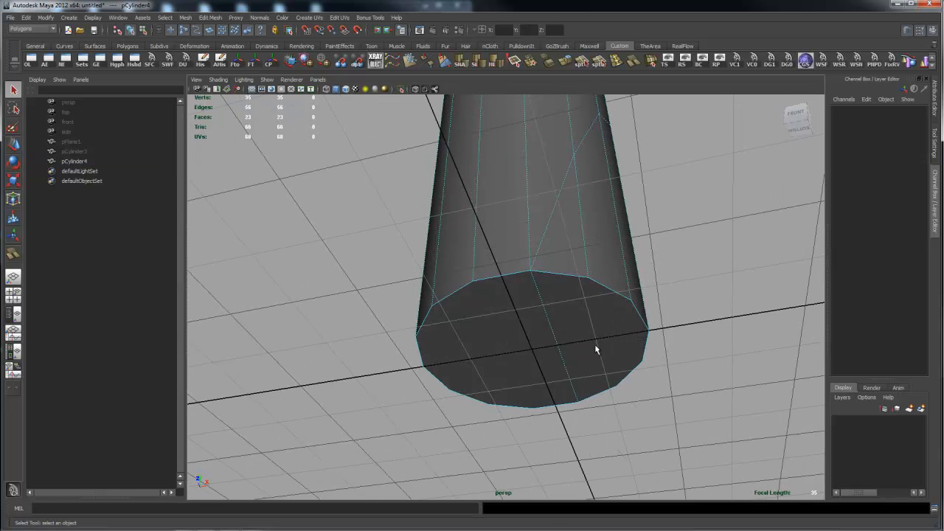
click(582, 310)
shift+click(606, 263)
alt+drag(623, 273, 583, 276)
shift+click(392, 310)
shift+click(435, 310)
shift+click(467, 312)
alt+drag(533, 309, 500, 304)
shift+click(427, 352)
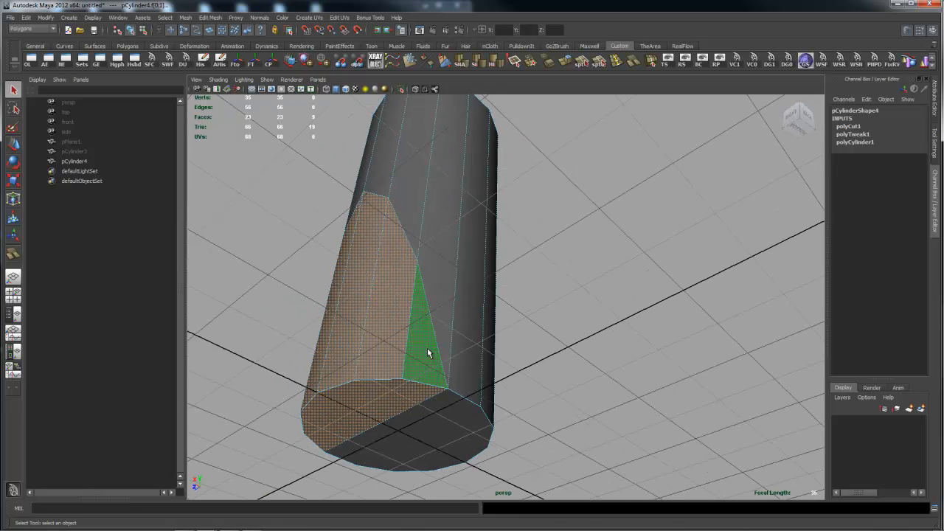
key(Delete)
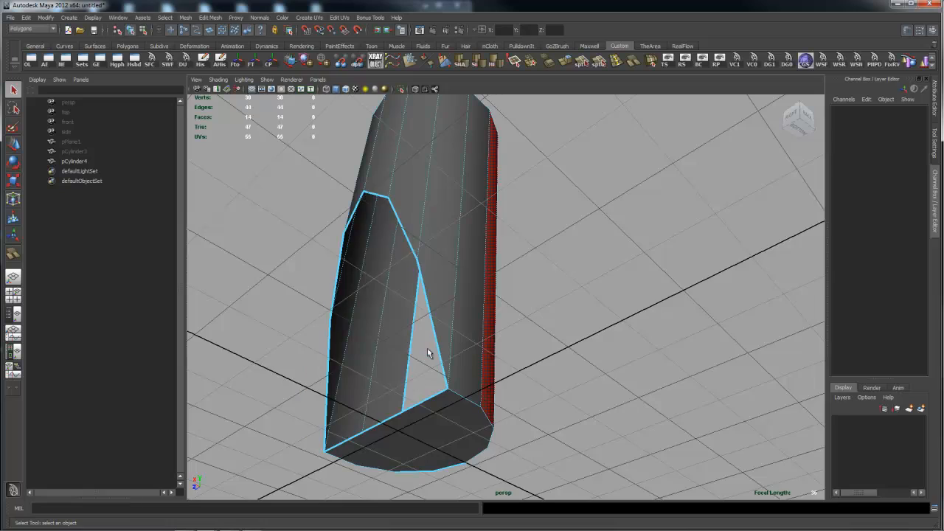
Examine the opening at the lower corner of the diagonal cut and undo the face deletion.
scroll(511, 363, up, 5)
alt+drag(484, 390, 731, 316)
alt+drag(627, 318, 475, 321)
alt+right_drag(476, 324, 630, 370)
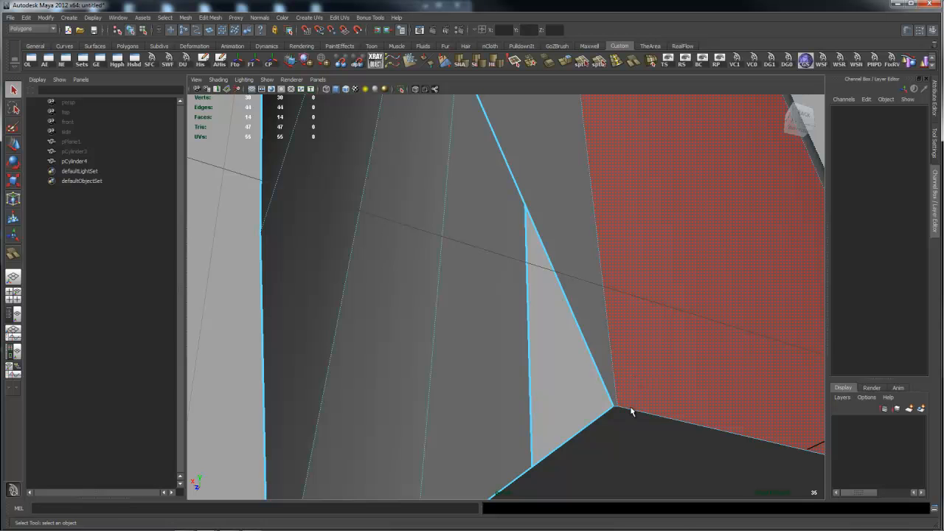
alt+drag(650, 391, 483, 297)
key(ctrl+z)
key(Delete)
key(ctrl+z)
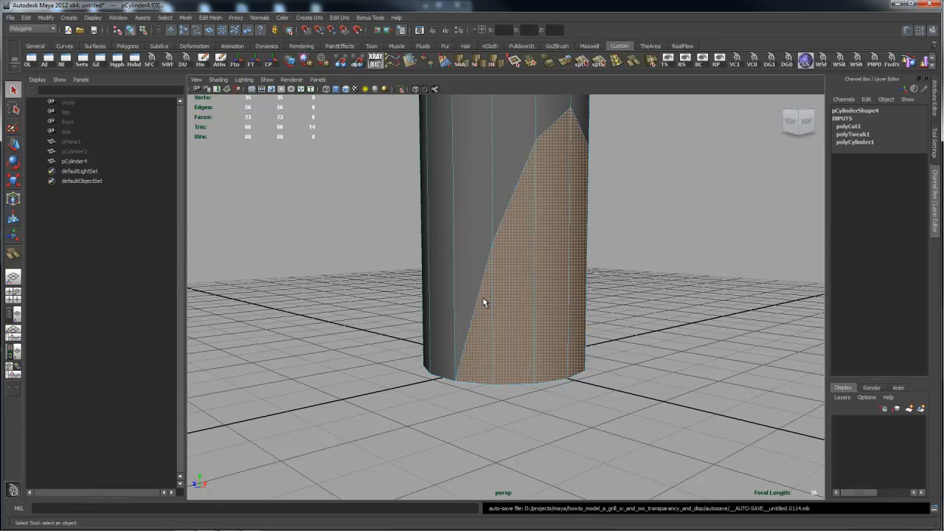
Try a horizontal face cut in the front view through the point where the diagonal cut crosses the vertical edge.
key(space)
drag(484, 301, 515, 322)
key(space)
alt+middle_drag(479, 268, 430, 237)
alt+right_drag(438, 248, 628, 283)
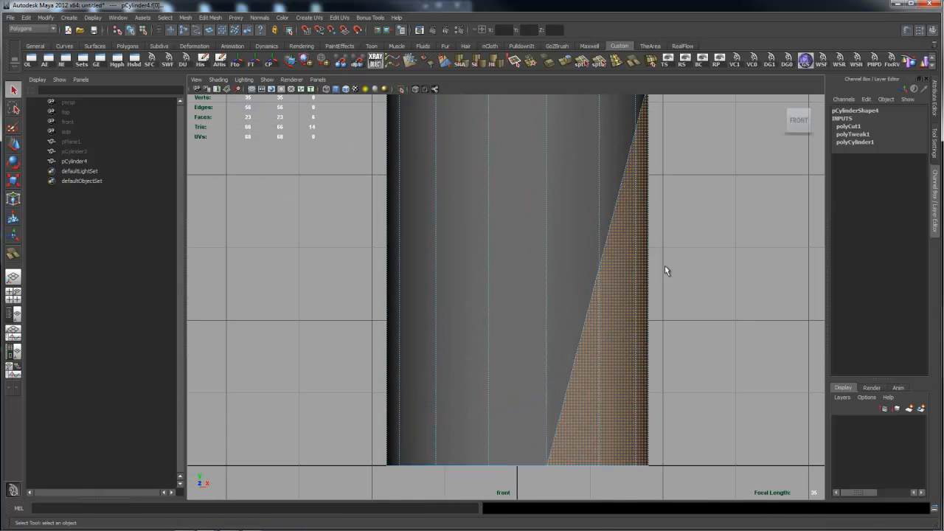
right_drag(573, 260, 610, 256)
shift+right_click(580, 292)
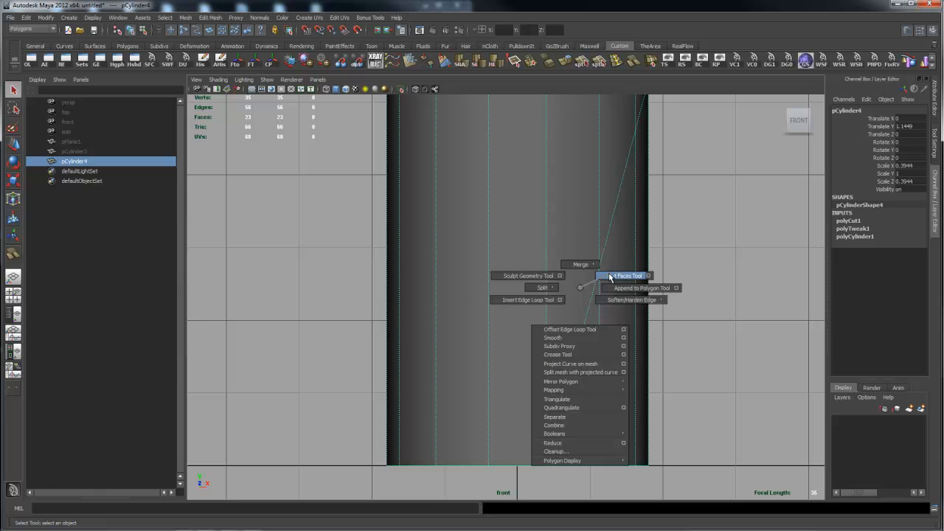
click(611, 276)
alt+right_drag(451, 276, 672, 278)
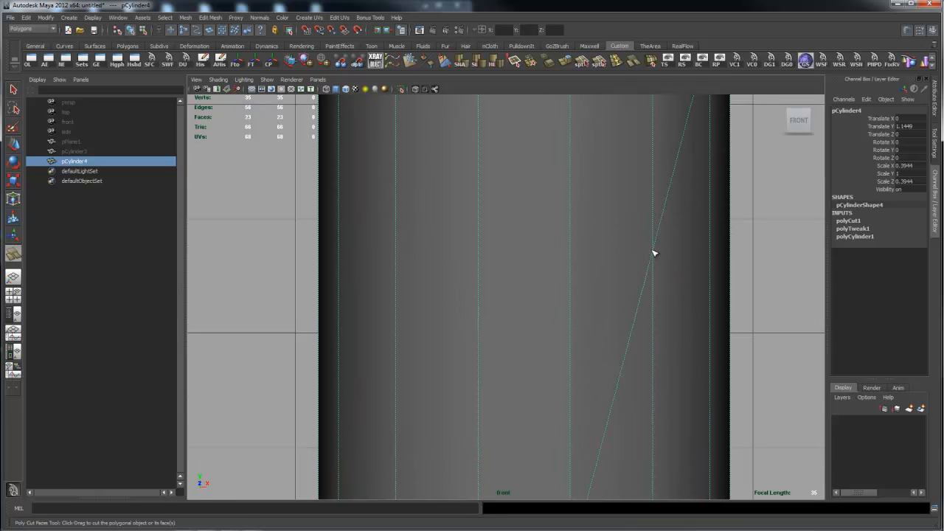
drag(653, 253, 720, 253)
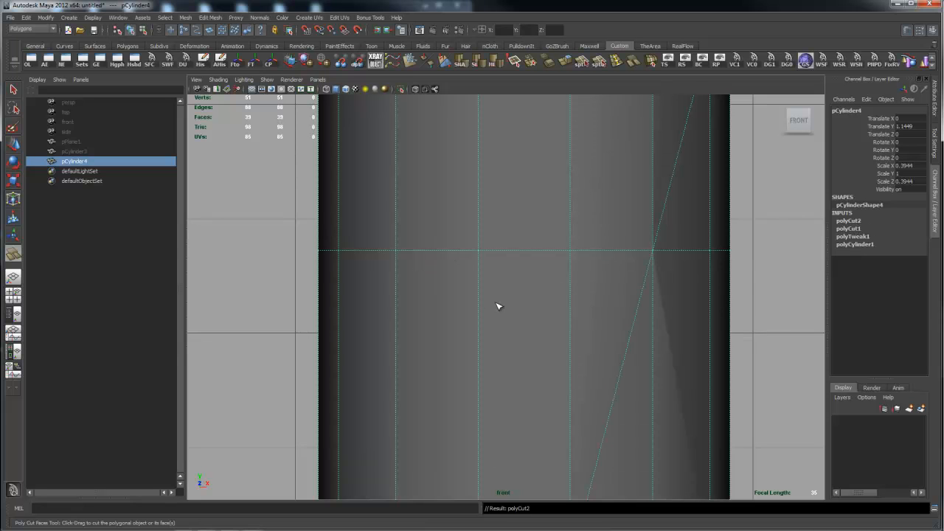
Check the horizontal cut's alignment with the crossing point up close and undo that cut.
alt+right_drag(477, 291, 613, 288)
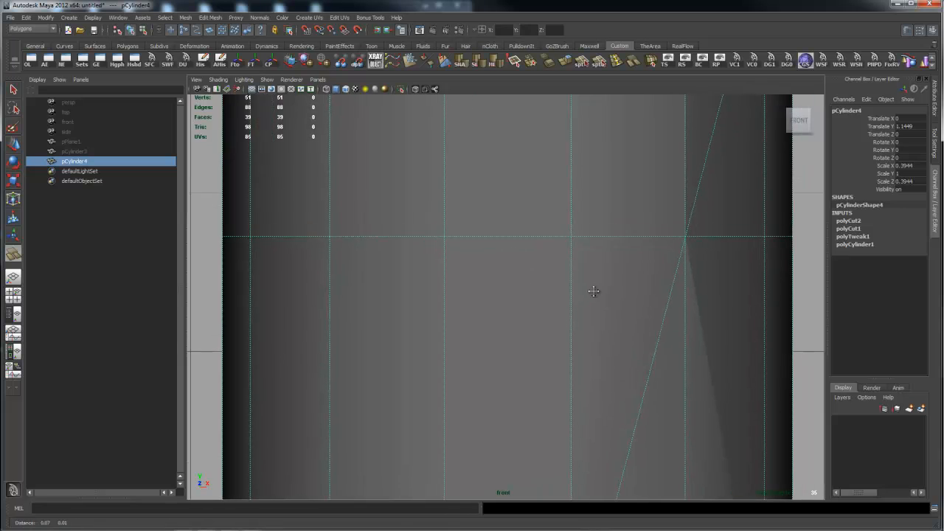
alt+middle_drag(613, 288, 469, 299)
alt+right_drag(509, 299, 885, 312)
alt+middle_drag(713, 255, 752, 230)
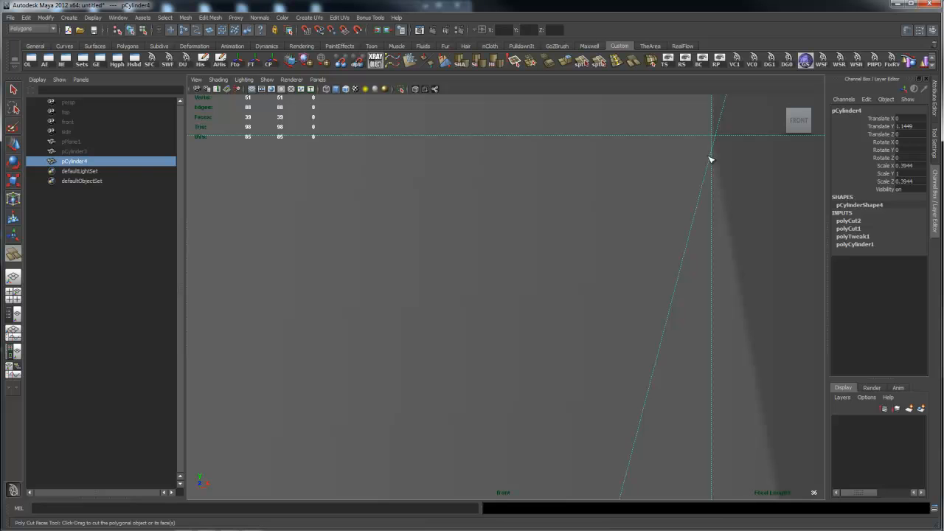
key(ctrl+z)
Cut the cylinder horizontally exactly through the intersection of the diagonal cut and the vertical edge.
alt+right_drag(709, 160, 597, 248)
alt+right_drag(423, 263, 627, 256)
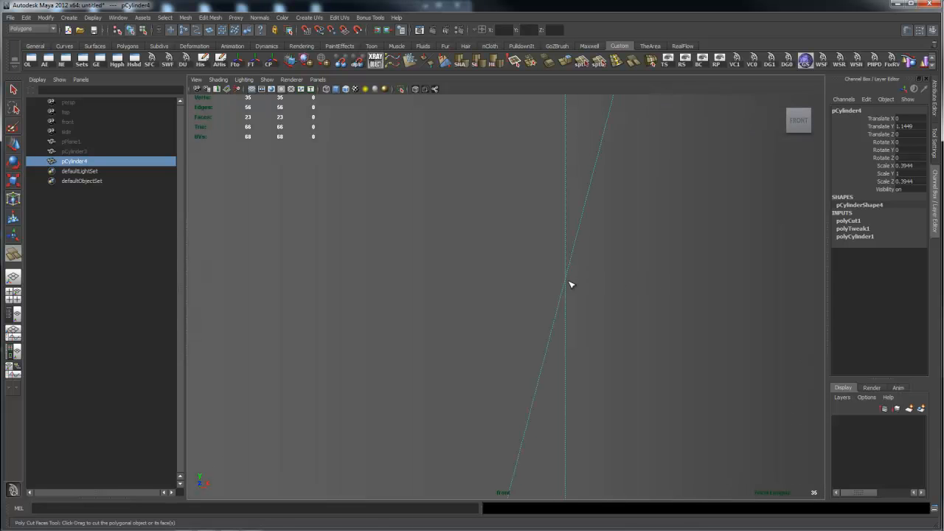
drag(566, 281, 624, 282)
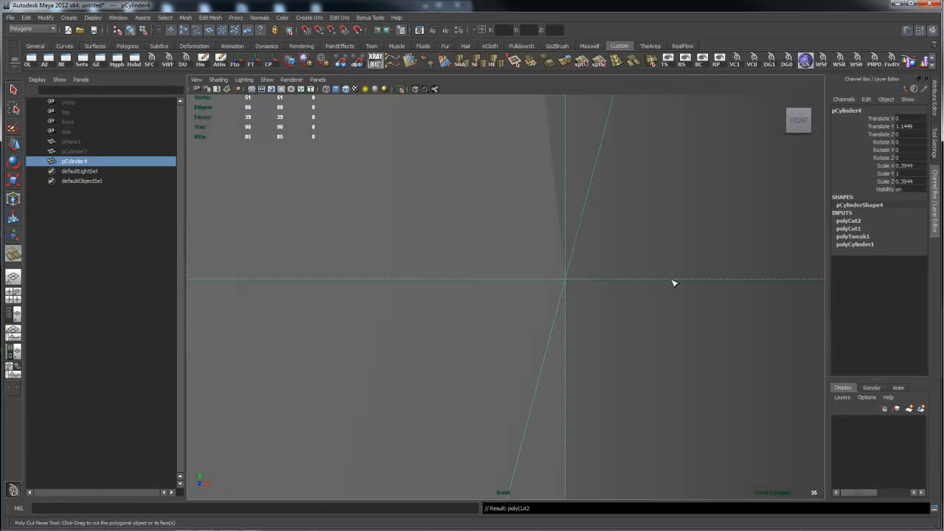
alt+right_drag(672, 282, 624, 290)
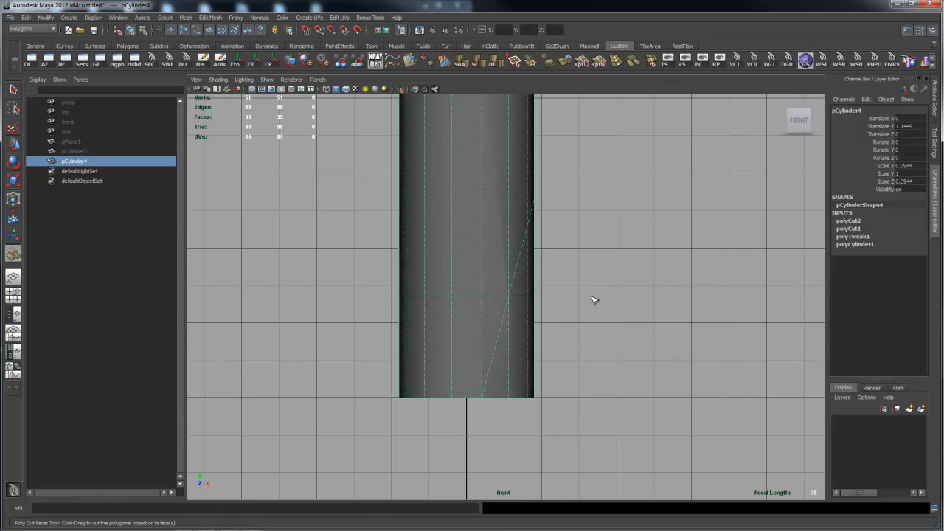
Insert one vertical edge loop through the middle of the cylinder using the Multiple edge loops option.
key(q)
right_click(540, 300)
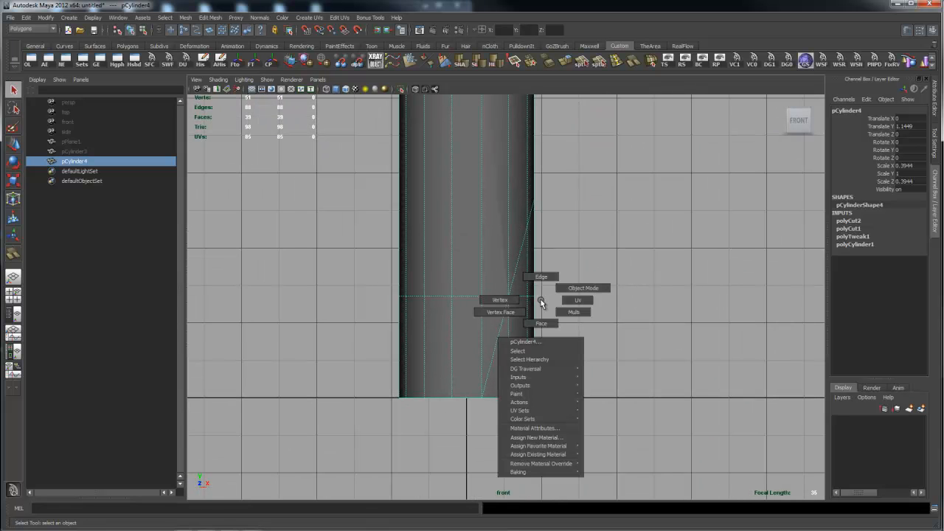
click(542, 323)
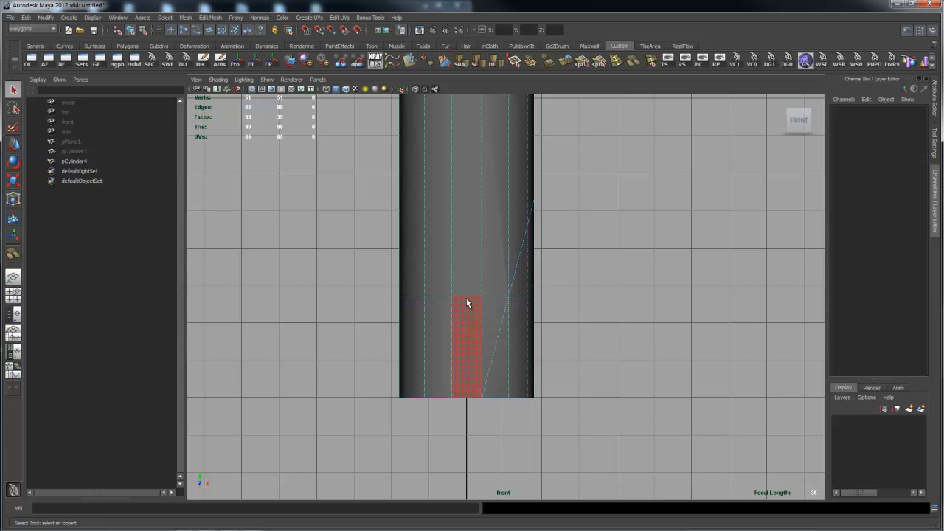
right_click(466, 297)
click(467, 280)
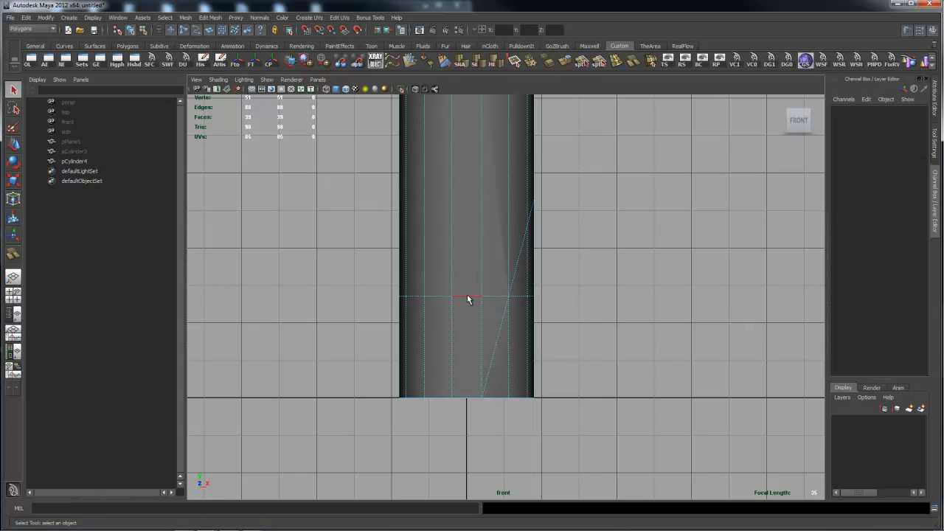
click(467, 297)
shift+right_click(467, 299)
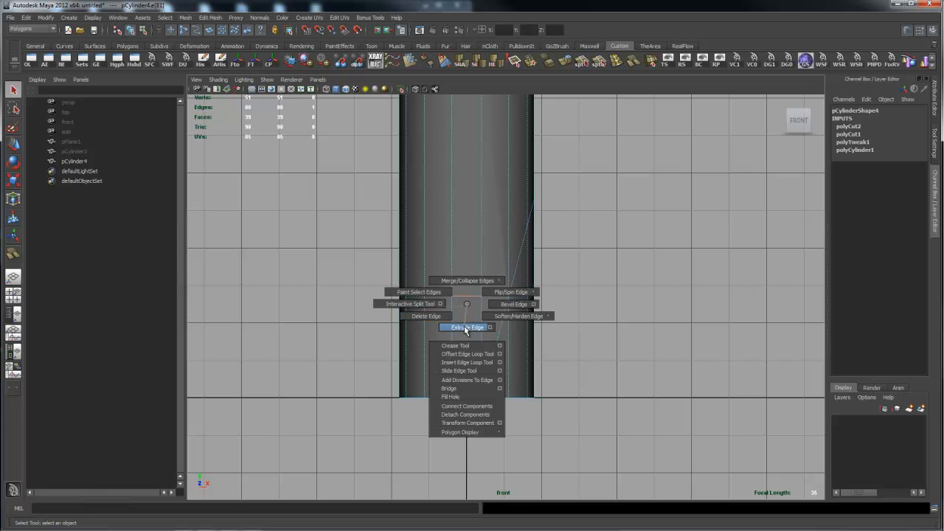
click(500, 362)
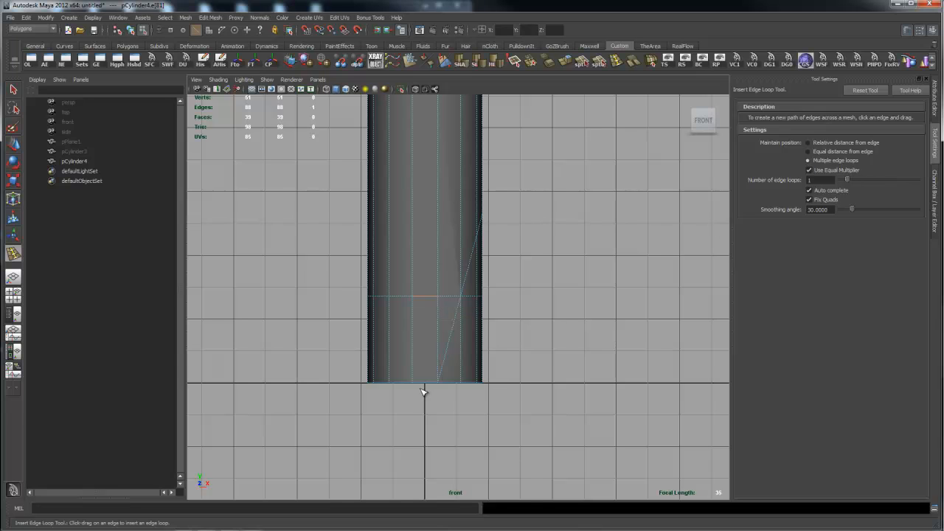
click(427, 385)
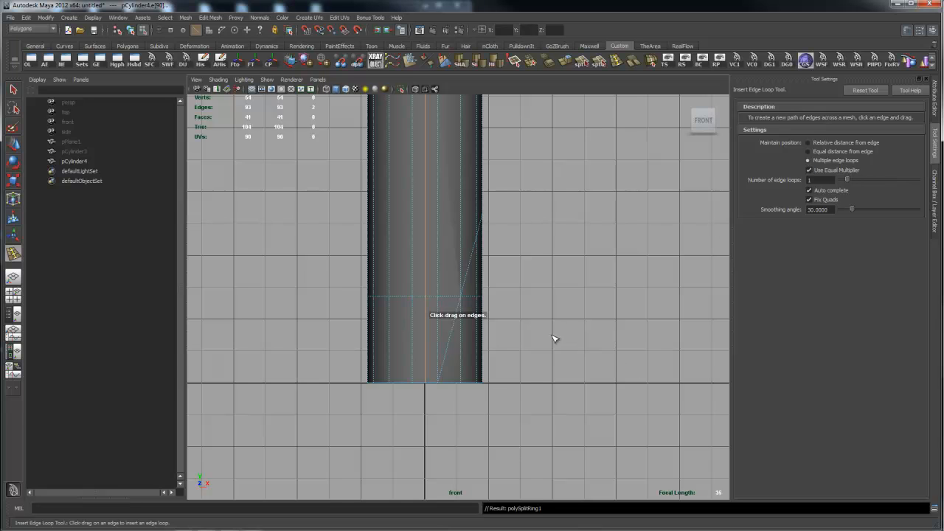
key(q)
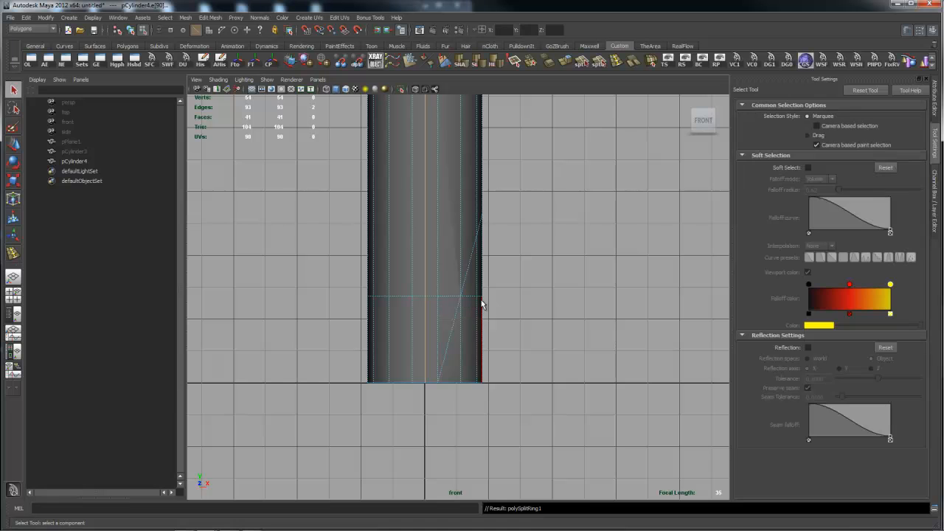
Delete all faces of the cylinder's left half, keeping the half with the diagonal cut.
alt+middle_drag(514, 291, 623, 286)
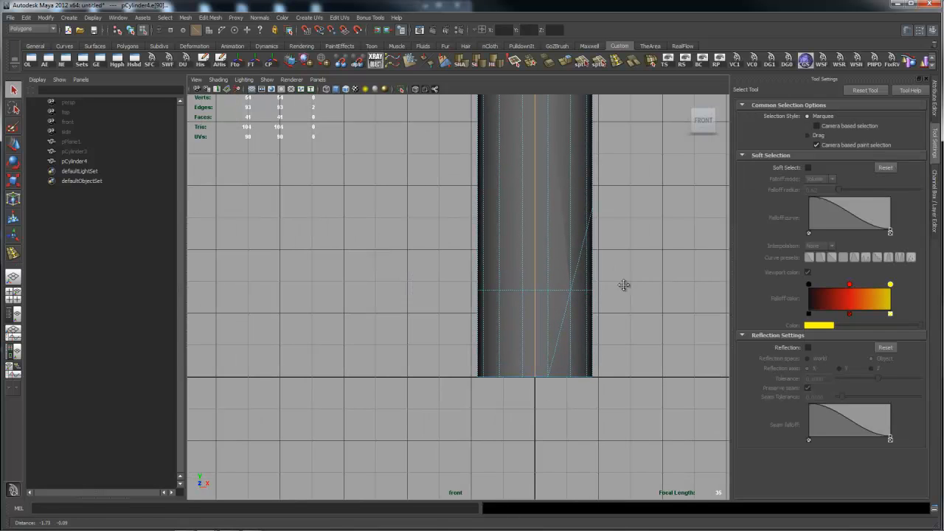
right_click(574, 309)
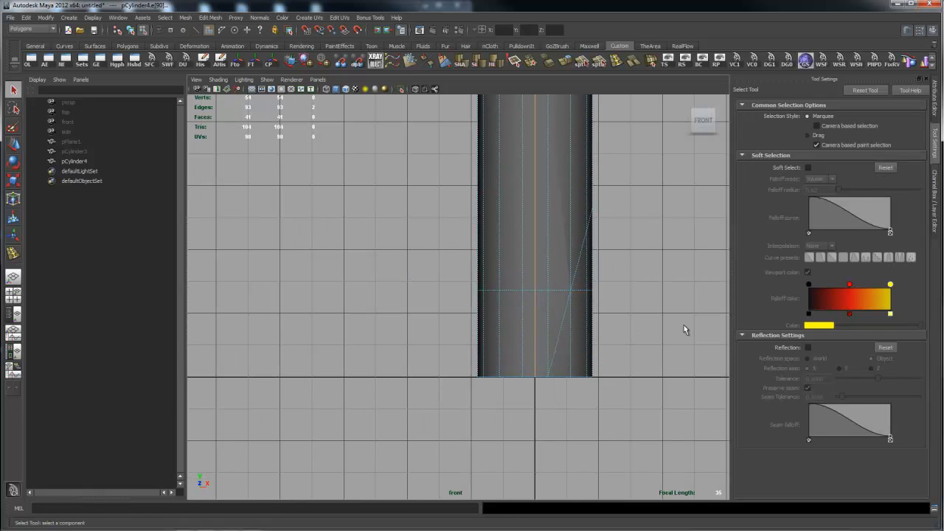
scroll(644, 328, down, 3)
drag(448, 300, 496, 410)
key(Delete)
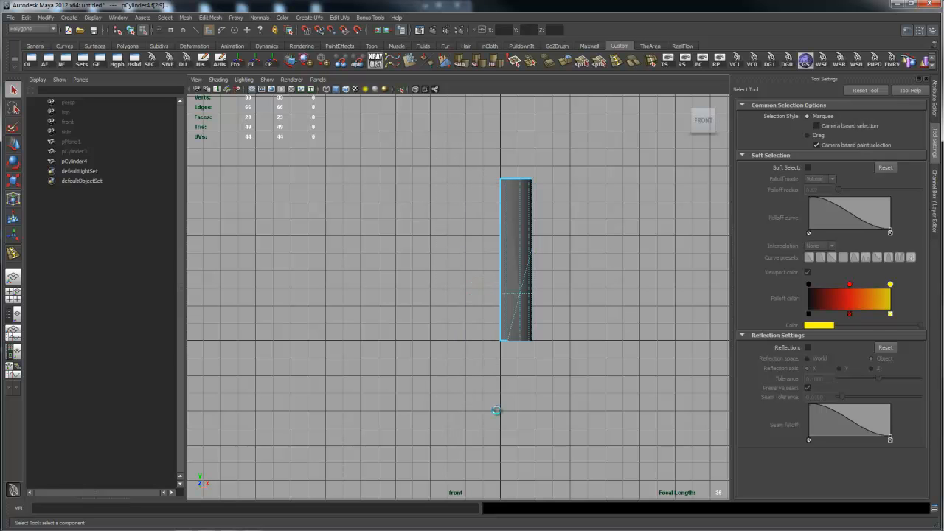
Undo the deletion of the cylinder's left half.
key(space)
drag(497, 312, 496, 304)
alt+drag(483, 356, 647, 274)
key(ctrl+z)
alt+drag(611, 213, 522, 305)
Insert a single centred vertical edge loop starting from the bottom rim edge on the side that lacks a middle loop.
right_drag(470, 299, 473, 274)
click(463, 297)
right_click(513, 291)
alt+drag(509, 289, 494, 260)
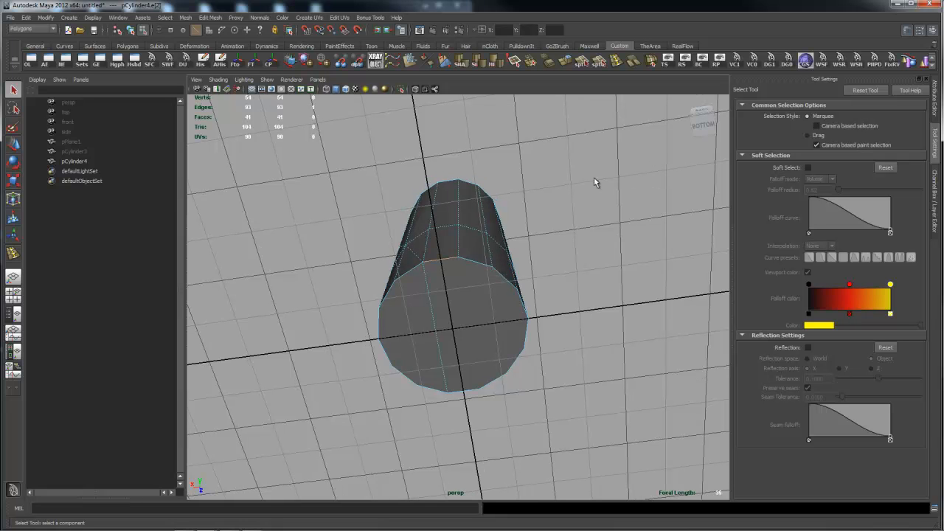
shift+right_drag(595, 173, 609, 233)
click(443, 261)
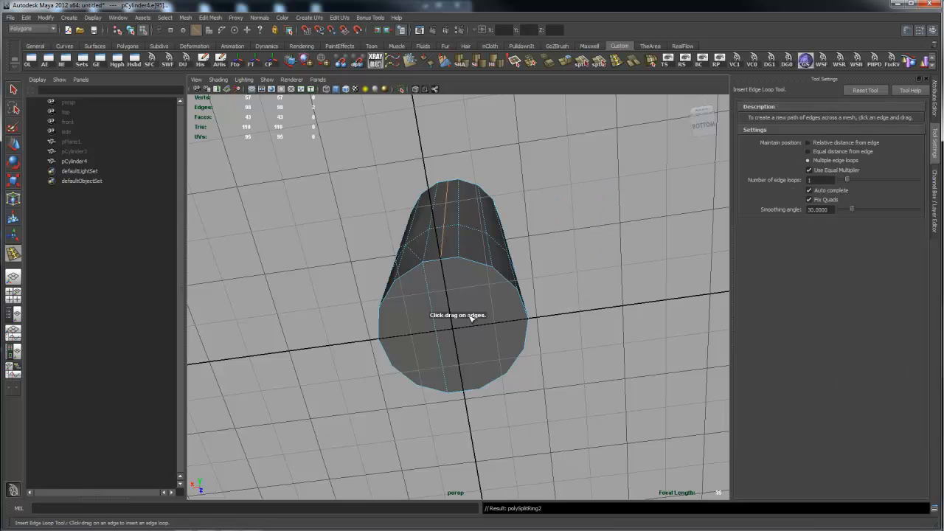
Split the cylinder's bottom cap through its centre, connecting the end points of the two middle edge loops with the Split Polygon Tool.
mouse_move(438, 298)
alt+mouse_down()
mouse_move(436, 270)
mouse_move(434, 285)
mouse_move(444, 282)
alt+mouse_up()
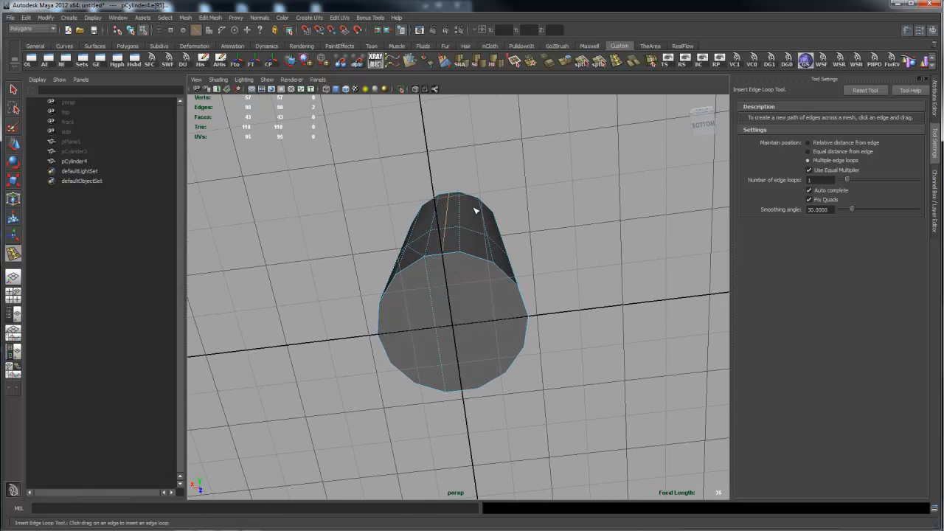
click(583, 63)
click(439, 257)
alt+drag(550, 297, 521, 268)
click(479, 328)
key(Return)
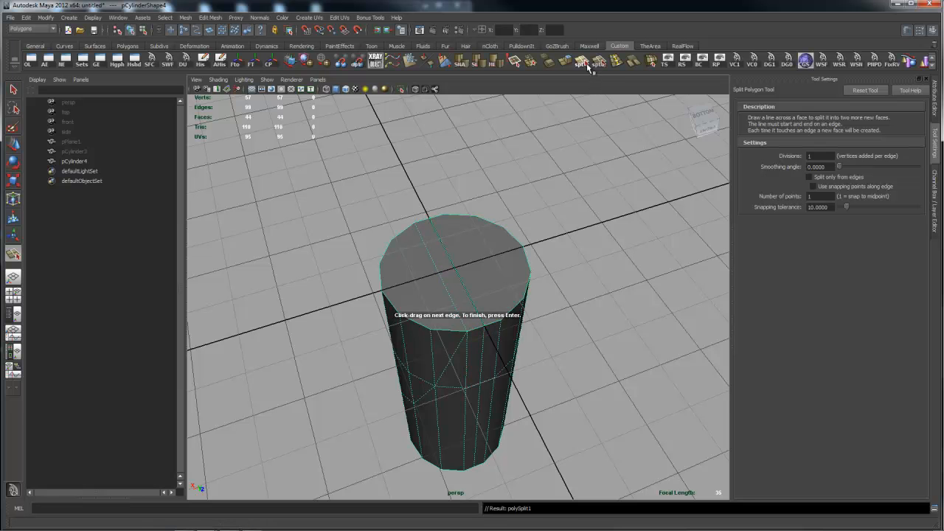
Delete all faces of the cylinder's left half in the front view, including the left part of the split bottom cap.
alt+drag(528, 284, 515, 377)
key(space)
key(q)
right_drag(514, 326, 489, 295)
drag(457, 321, 496, 395)
key(Delete)
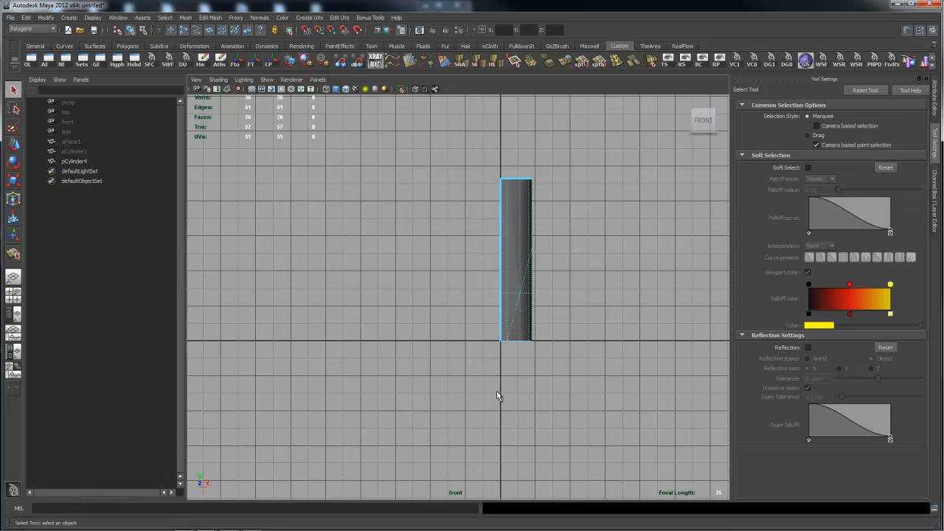
Select the bottom cap and side faces on the outer side of the diagonal cut around the half cylinder and delete them.
key(space)
drag(464, 280, 466, 259)
alt+drag(475, 303, 538, 316)
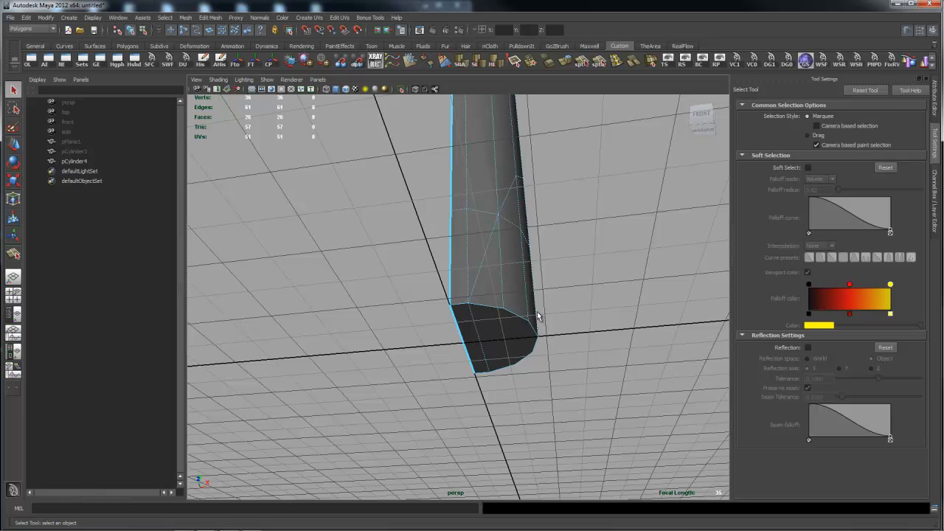
alt+right_drag(333, 327, 702, 348)
alt+drag(650, 327, 499, 268)
right_click(499, 268)
right_drag(500, 271, 502, 294)
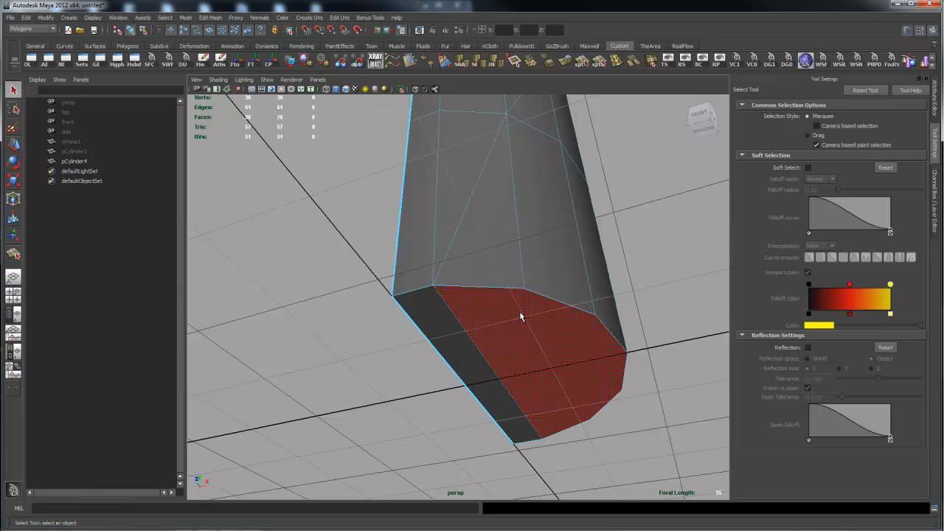
click(509, 297)
shift+click(507, 267)
shift+click(575, 281)
alt+drag(636, 256, 576, 266)
shift+click(519, 274)
shift+click(548, 273)
alt+drag(642, 265, 532, 284)
shift+click(482, 288)
shift+click(520, 297)
alt+drag(514, 228, 550, 260)
shift+click(552, 219)
shift+click(496, 212)
shift+click(413, 211)
shift+click(393, 210)
alt+drag(348, 263, 650, 237)
key(Delete)
Undo the deletion and the wrong face picks, then delete only the faces outside the diagonal cut.
key(ctrl+z)
key(ctrl+z)
key(ctrl+z)
key(ctrl+z)
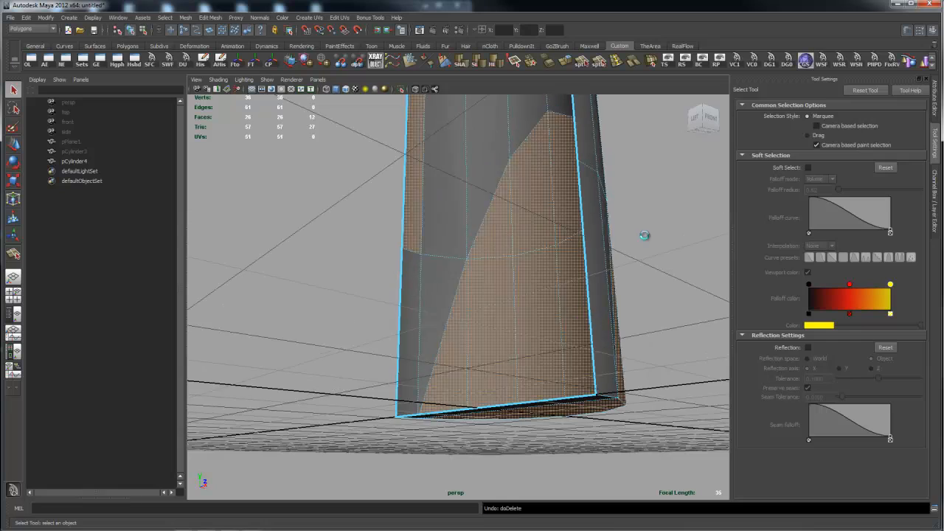
alt+drag(457, 222, 487, 281)
key(f)
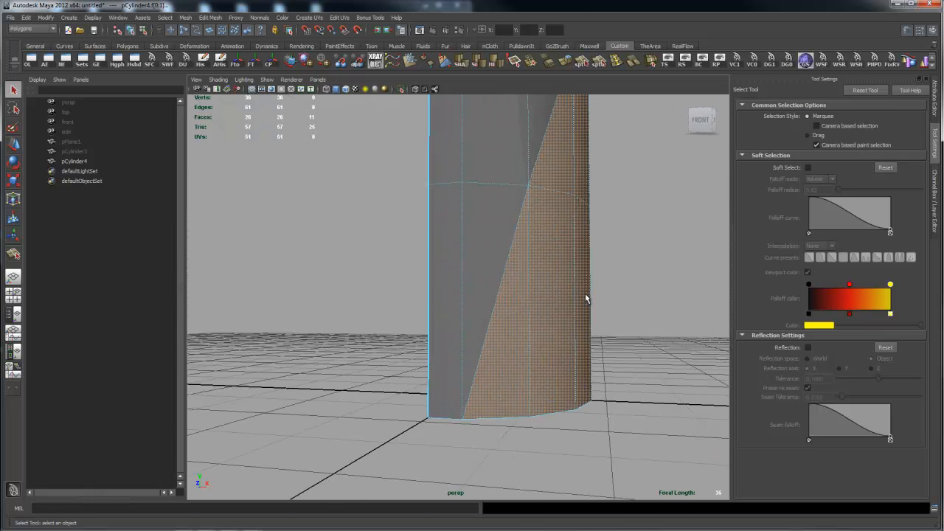
key(Delete)
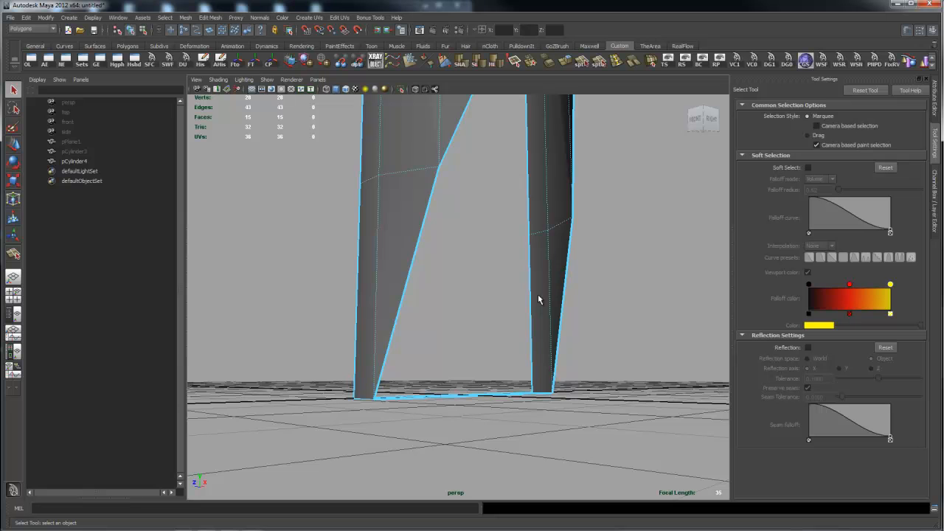
Fill the open hole along the diagonal cut, using one of its slanted border edges.
right_click(432, 196)
click(433, 175)
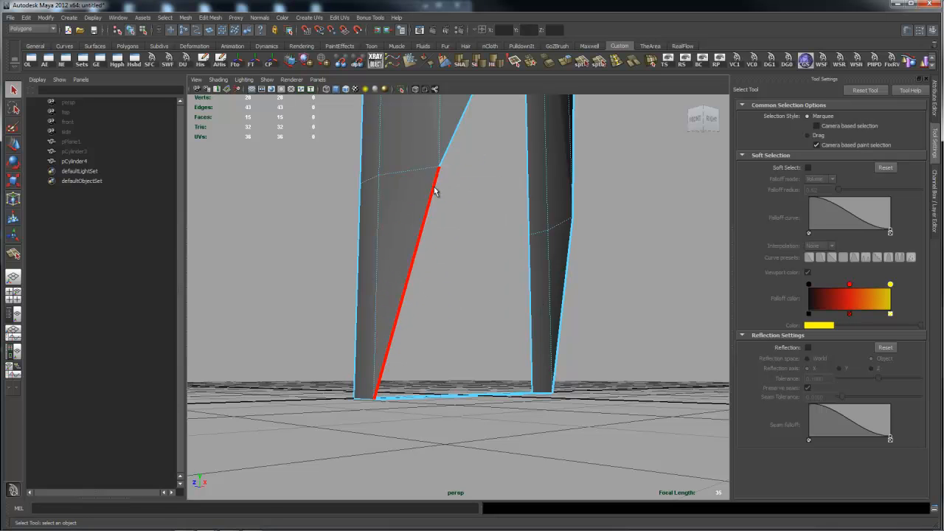
click(436, 186)
shift+right_click(475, 216)
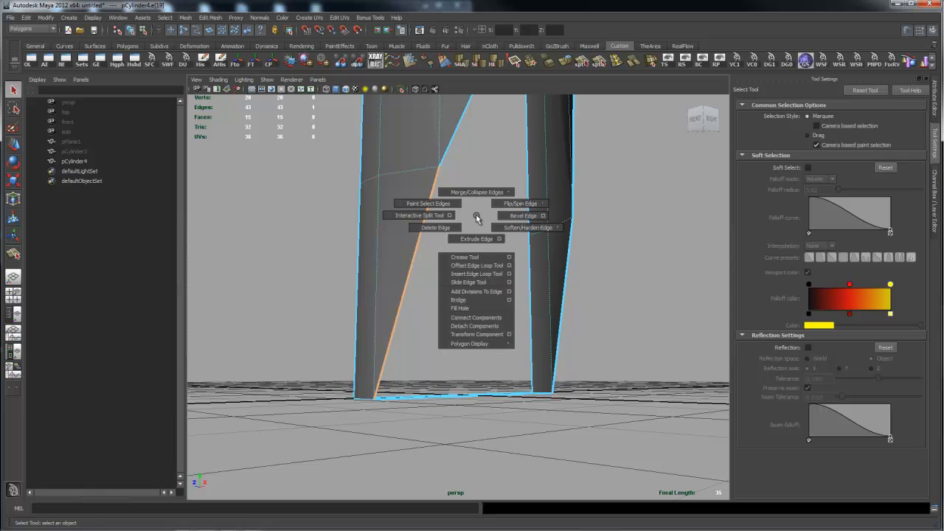
click(470, 308)
mouse_move(469, 308)
alt+mouse_down()
mouse_move(482, 280)
mouse_move(432, 291)
mouse_move(461, 319)
alt+mouse_up()
alt+right_drag(388, 317, 514, 330)
alt+drag(514, 332, 491, 312)
alt+drag(474, 253, 467, 297)
alt+drag(402, 317, 498, 308)
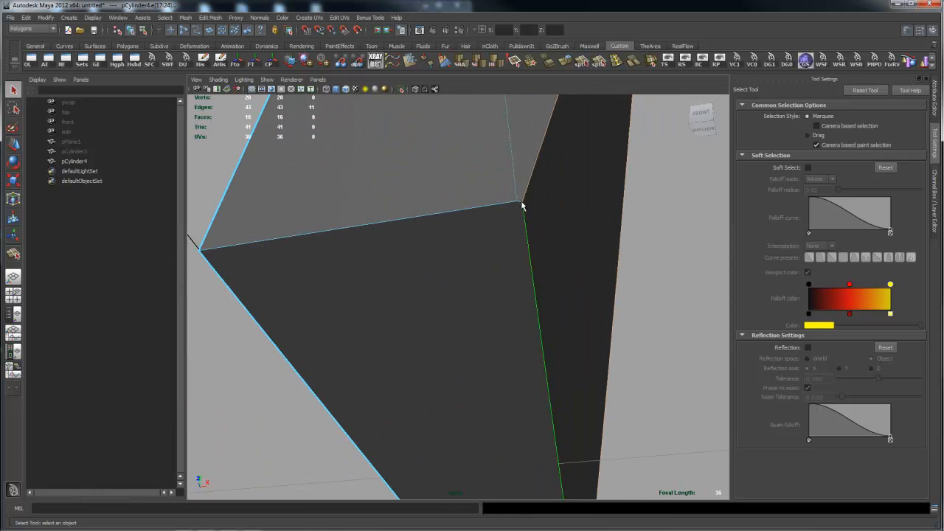
alt+drag(541, 232, 434, 219)
right_drag(470, 321, 473, 299)
click(469, 320)
shift+right_click(507, 304)
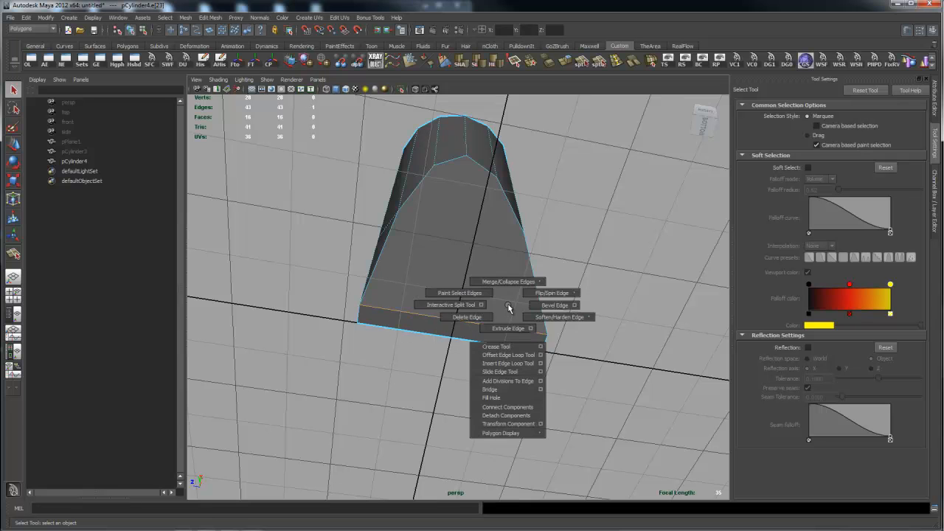
click(536, 366)
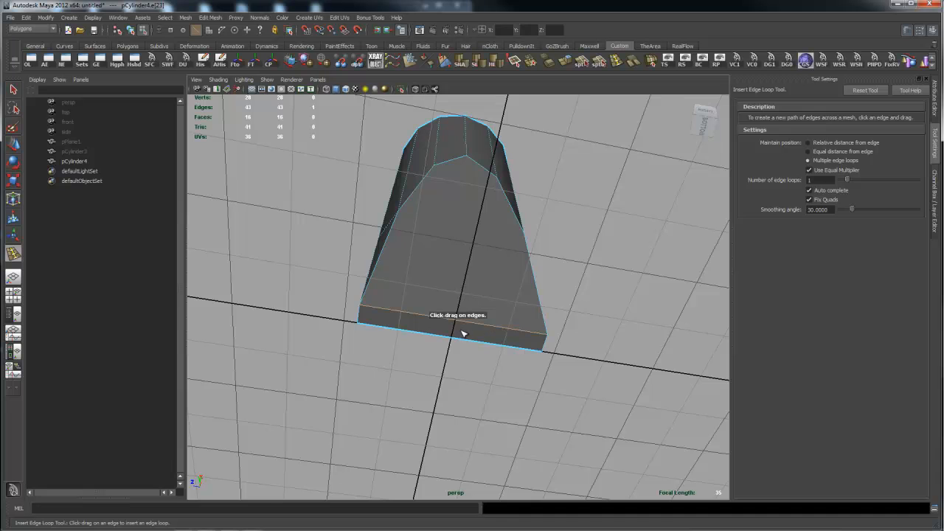
alt+drag(466, 334, 422, 319)
alt+drag(390, 283, 330, 287)
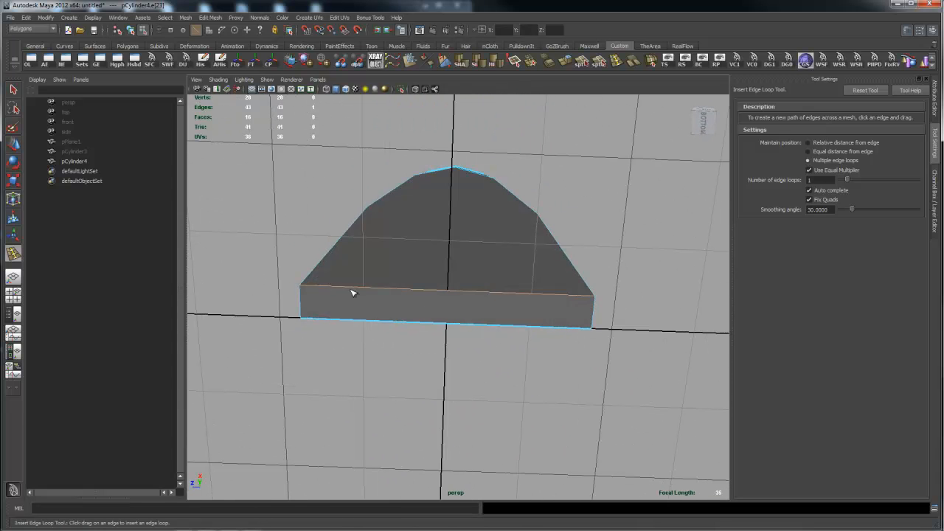
Split the narrow bottom face across its middle with the Split Polygon Tool.
click(588, 65)
drag(454, 293, 431, 296)
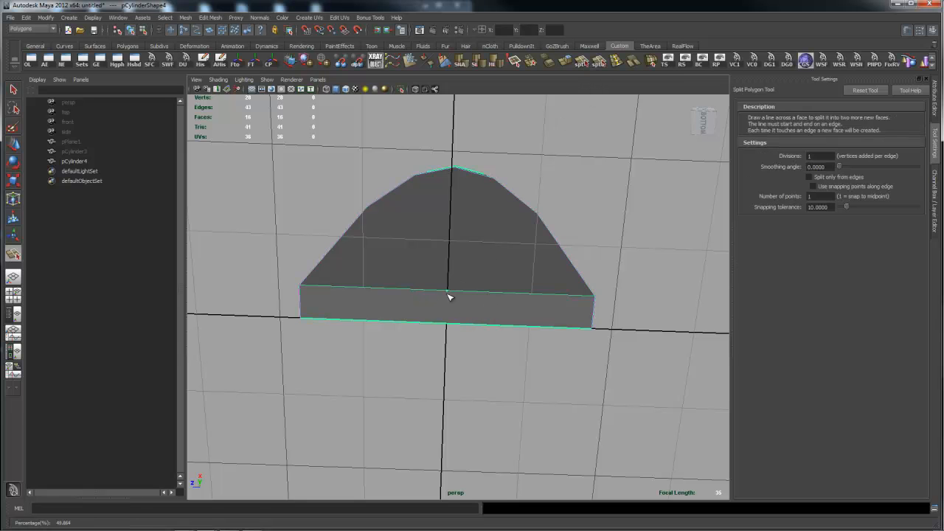
click(447, 324)
key(Return)
Split the slanted face vertically from the midpoint of its bottom edge up to its peak vertex.
alt+drag(461, 285, 490, 348)
drag(415, 351, 381, 321)
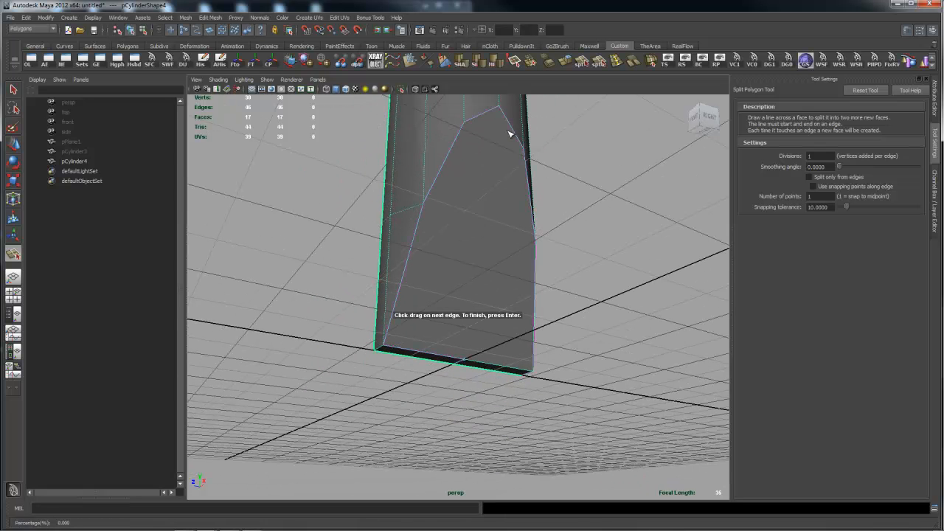
click(490, 112)
key(Return)
alt+drag(539, 256, 568, 293)
alt+drag(416, 319, 493, 308)
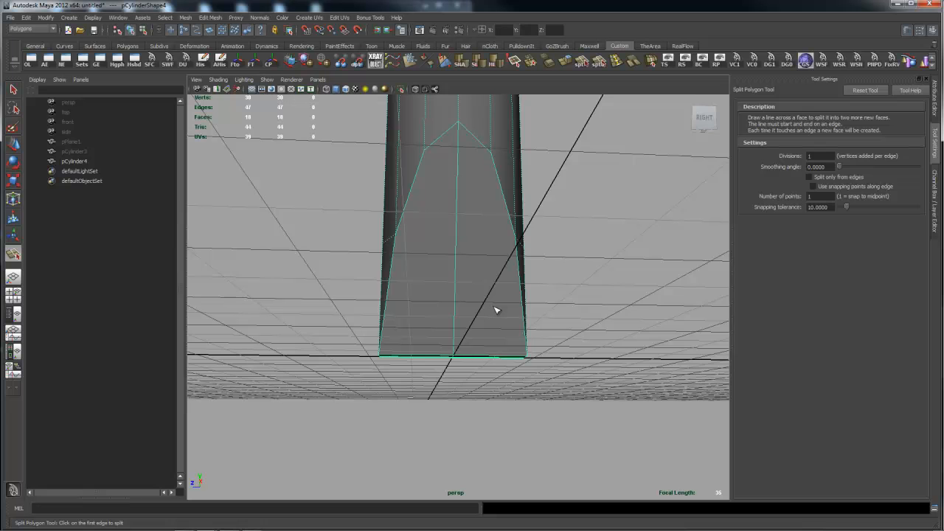
Delete all faces on one side of the new centre line, keeping only a quarter of the screwdriver tip.
key(q)
alt+right_drag(581, 311, 483, 284)
alt+drag(483, 284, 517, 320)
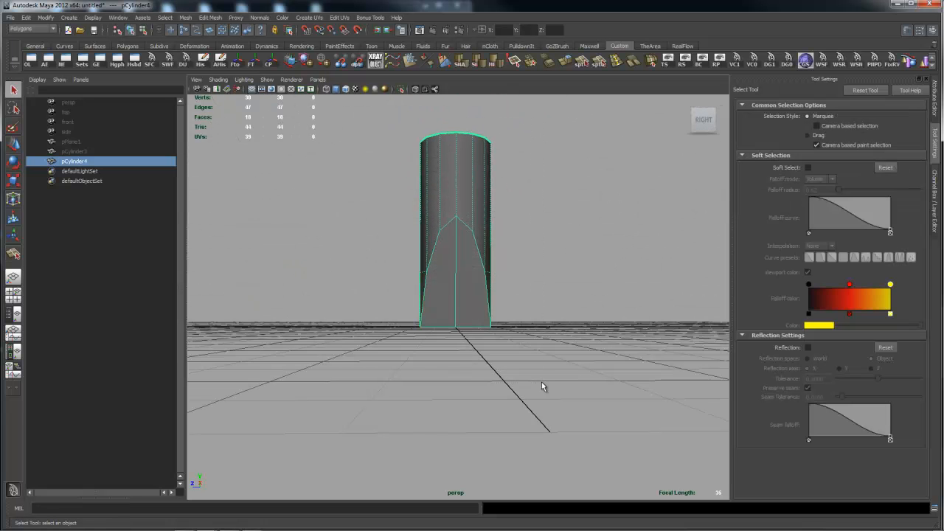
right_click(481, 310)
click(480, 332)
click(463, 140)
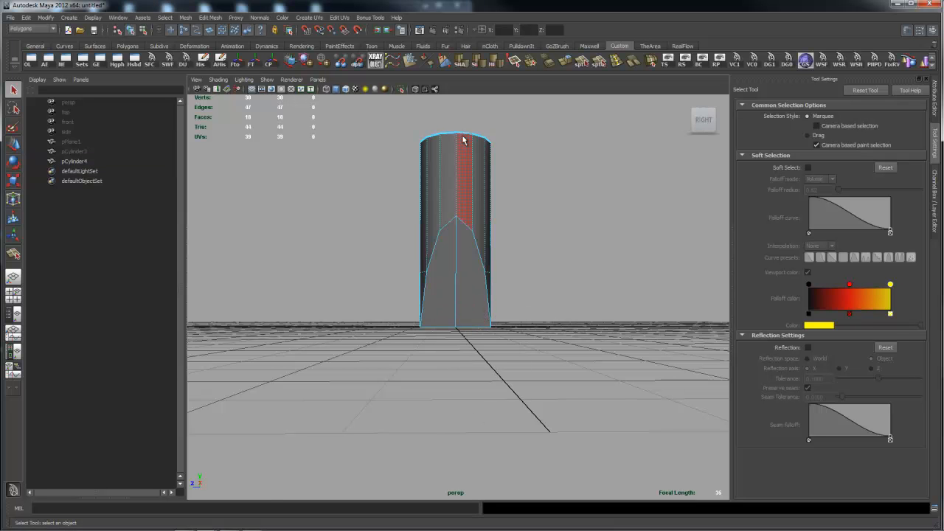
drag(507, 291, 553, 277)
key(Delete)
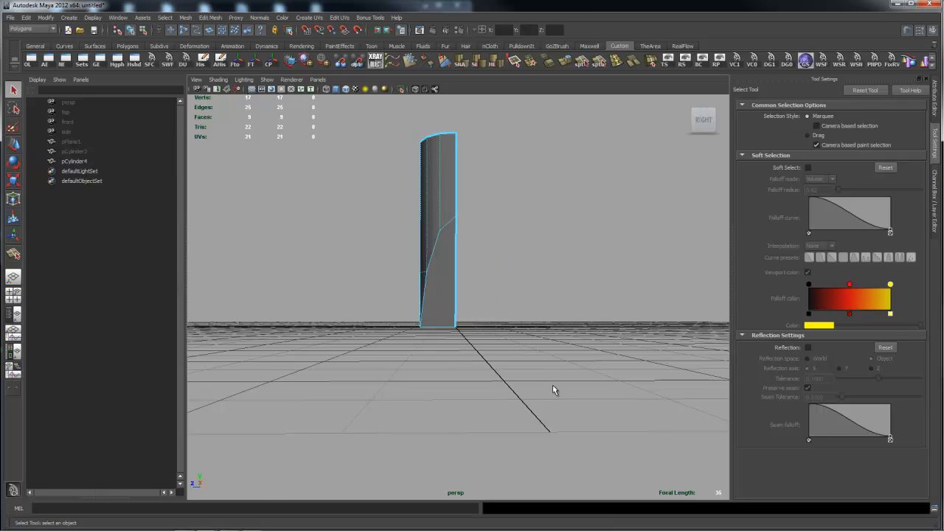
Examine the quarter tip's shape from several angles, preview it smoothed, and return to the unsmoothed display.
alt+drag(308, 323, 472, 297)
alt+drag(381, 312, 409, 272)
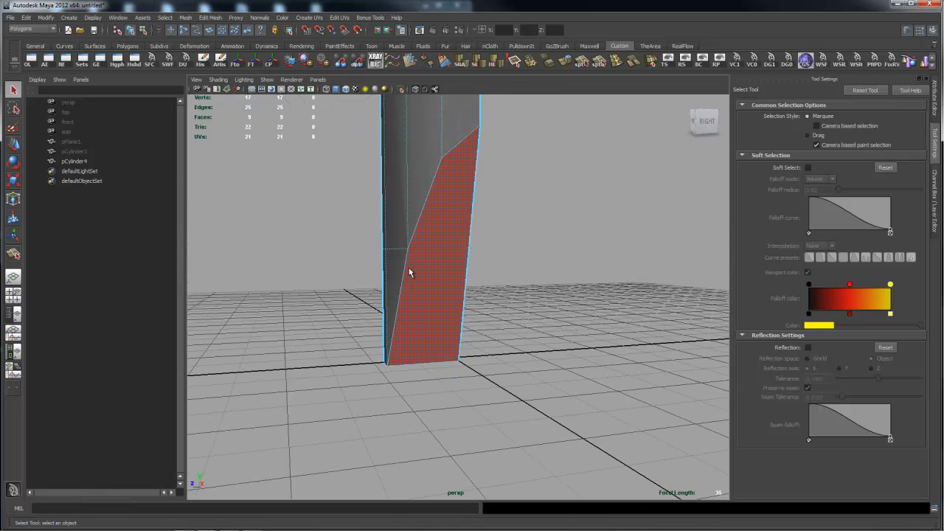
alt+right_drag(564, 301, 469, 264)
alt+drag(474, 276, 509, 283)
alt+right_drag(509, 283, 295, 306)
alt+drag(409, 327, 527, 352)
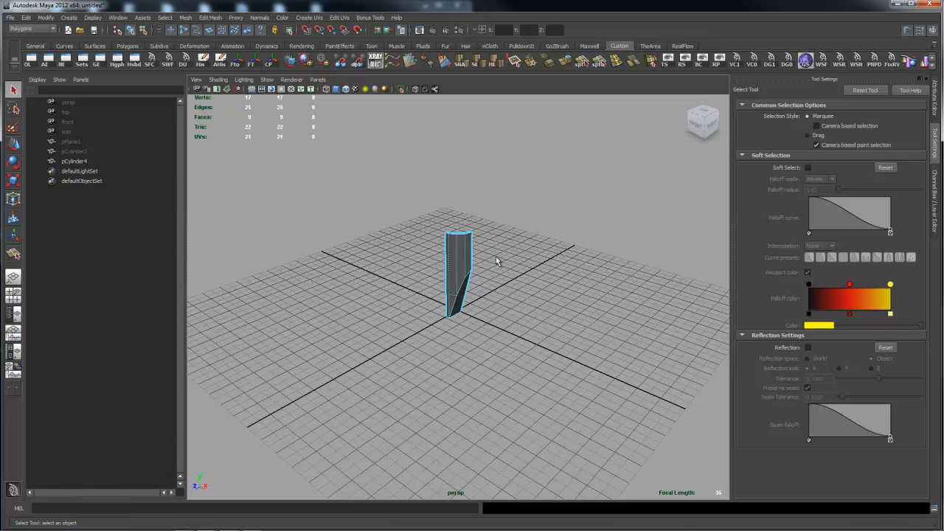
alt+right_drag(327, 343, 466, 247)
click(474, 272)
key(3)
alt+right_drag(554, 343, 455, 323)
alt+drag(455, 323, 453, 265)
right_drag(455, 254, 504, 245)
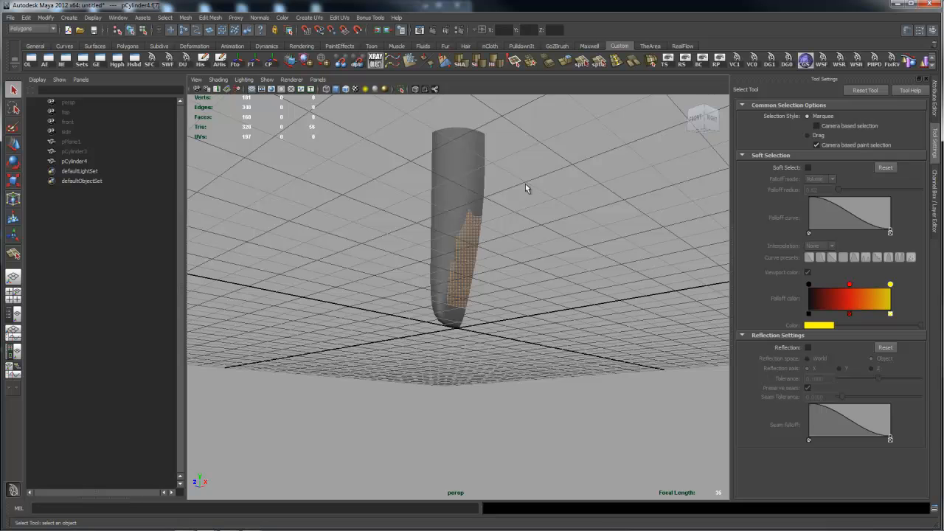
alt+drag(528, 266, 464, 288)
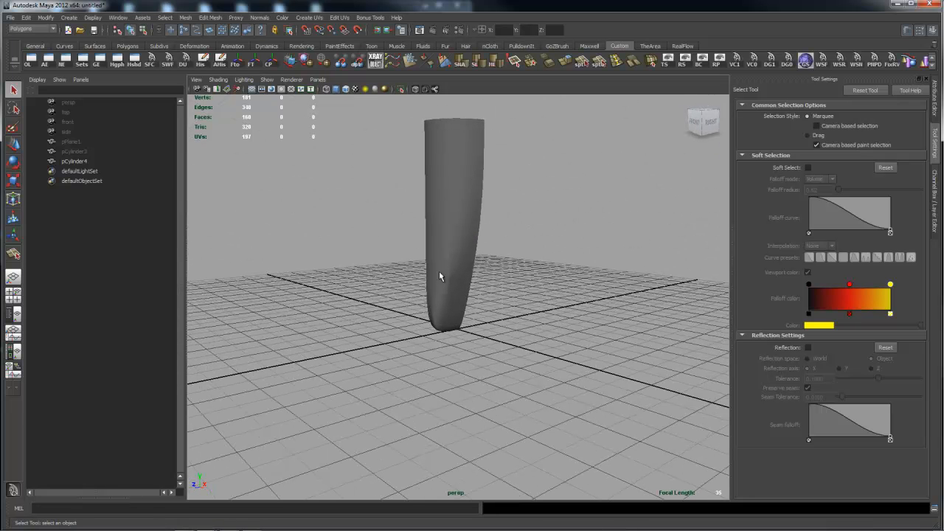
click(460, 283)
mouse_move(458, 278)
alt+mouse_down()
mouse_move(516, 268)
mouse_move(452, 264)
alt+mouse_up()
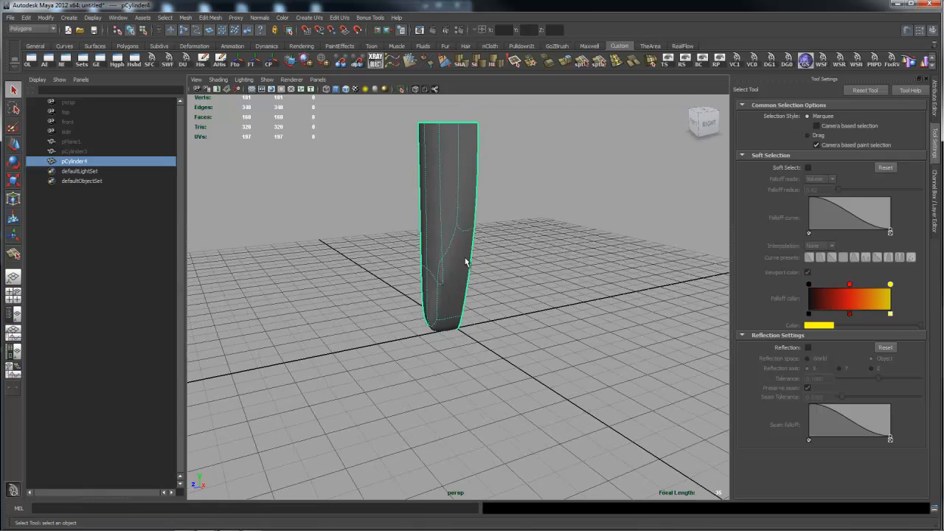
key(1)
Split the slanted face horizontally from the vertex where the side's horizontal cut ends to the centre border edge.
alt+right_drag(367, 275, 495, 282)
alt+drag(495, 282, 445, 273)
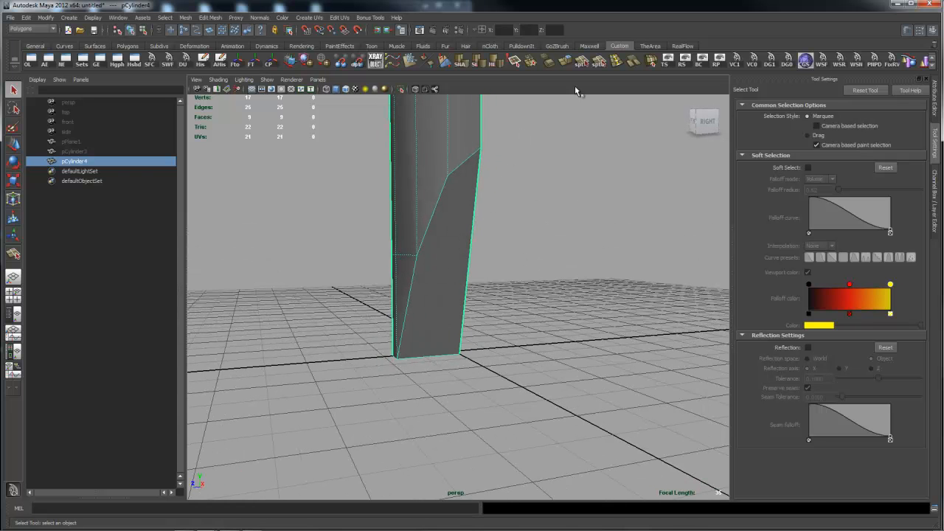
alt+drag(523, 211, 539, 121)
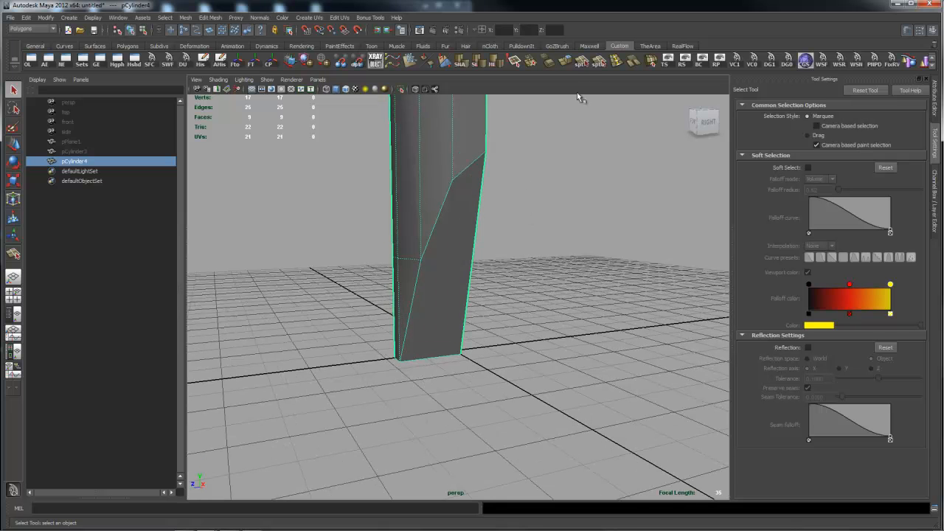
click(581, 62)
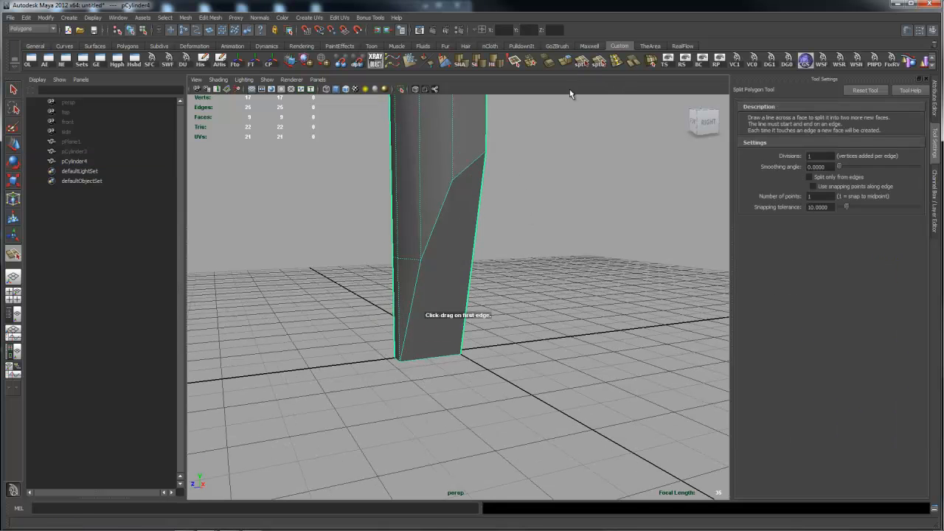
drag(428, 243, 386, 296)
alt+drag(487, 274, 458, 263)
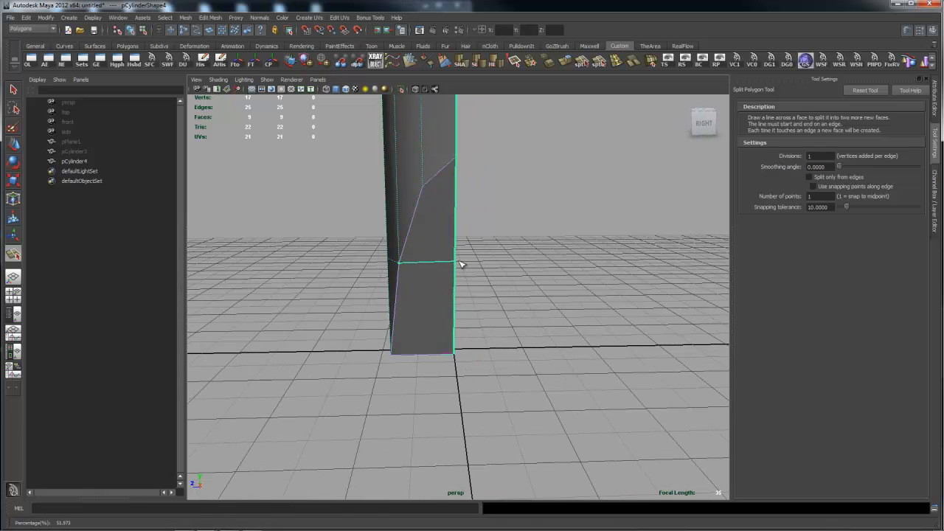
key(Return)
Examine the edge flow of the slanted face and the bottom of the quarter tip from several angles.
alt+drag(424, 269, 387, 268)
alt+right_drag(335, 263, 538, 262)
alt+drag(457, 258, 532, 258)
alt+right_drag(584, 259, 472, 258)
alt+drag(472, 258, 419, 261)
alt+drag(598, 265, 452, 220)
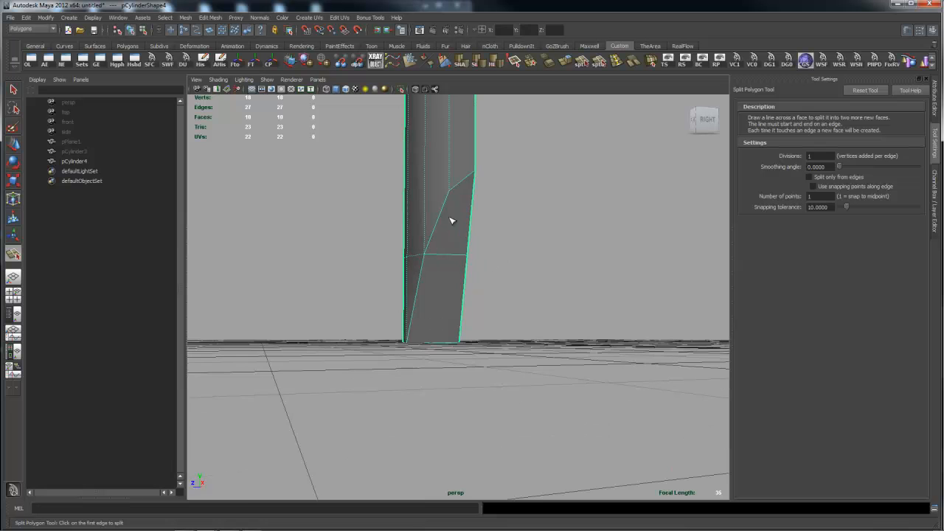
alt+drag(516, 269, 552, 248)
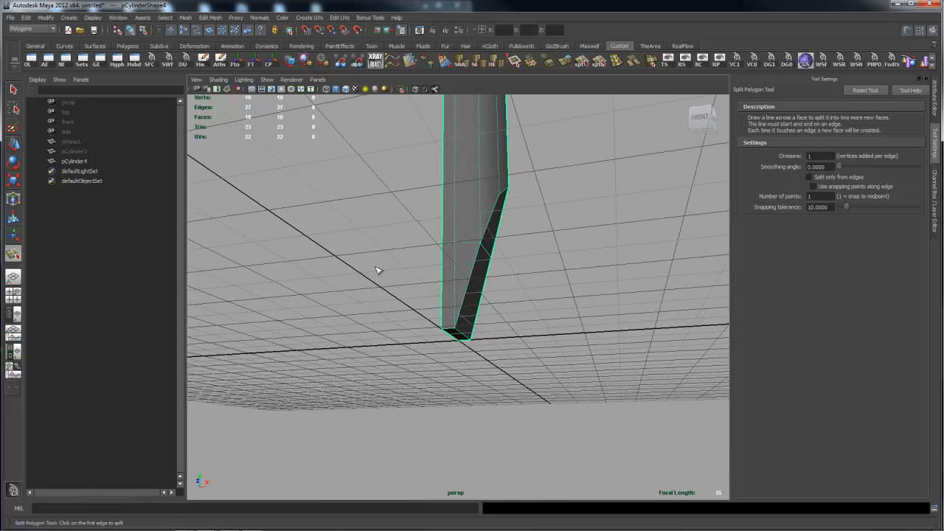
alt+drag(379, 270, 577, 266)
alt+drag(486, 293, 412, 289)
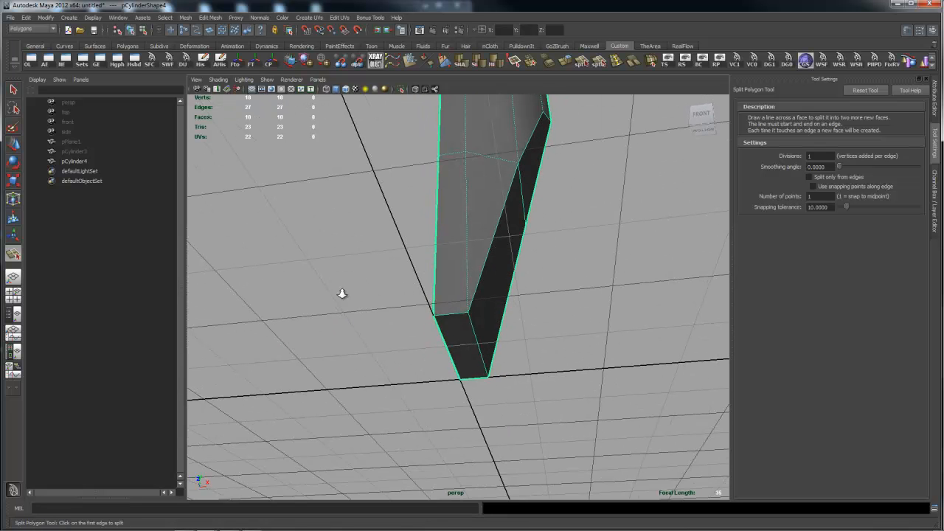
alt+right_drag(341, 293, 584, 289)
alt+drag(541, 337, 501, 219)
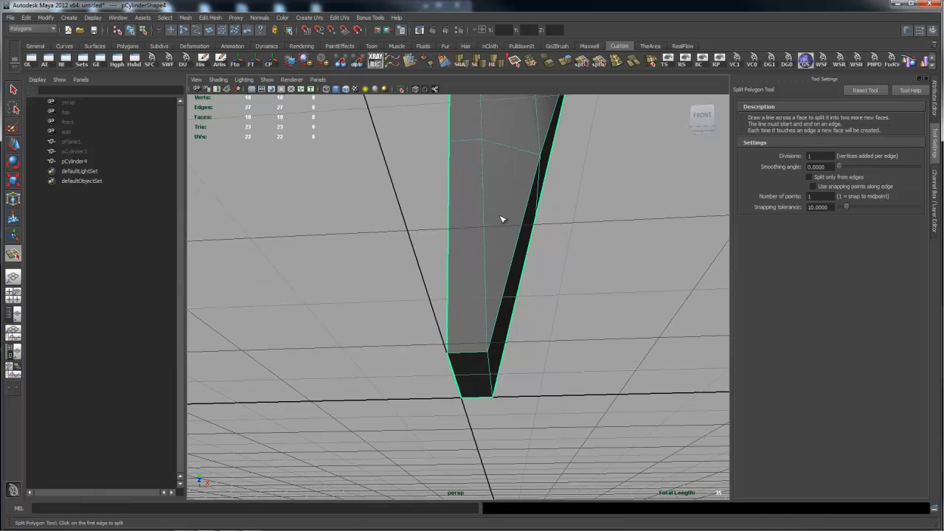
click(481, 141)
mouse_move(493, 273)
alt+mouse_down()
mouse_move(496, 248)
mouse_move(536, 216)
mouse_move(484, 281)
alt+mouse_up()
key(Return)
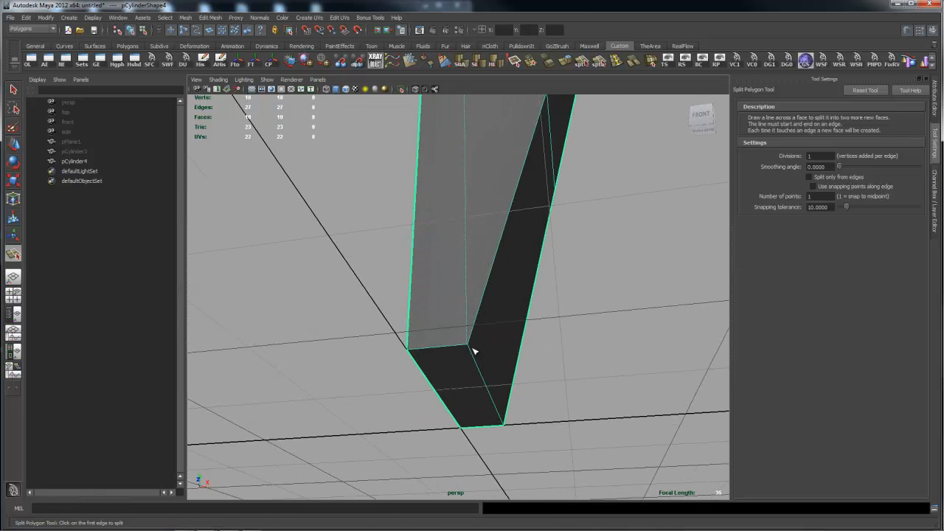
Move the vertex beside the corner on the slanted face's lower edge along that edge towards the centre line.
key(q)
right_drag(472, 349, 444, 350)
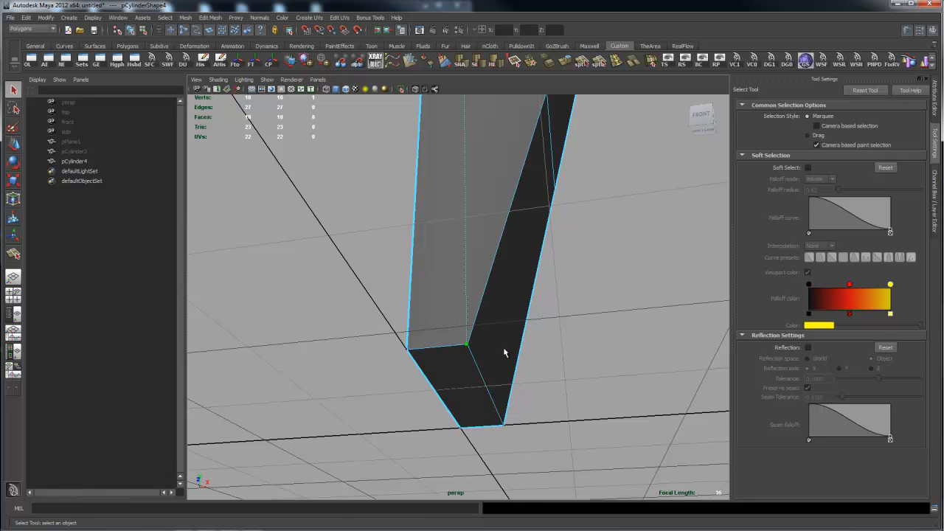
alt+drag(510, 352, 506, 322)
alt+right_drag(451, 302, 536, 295)
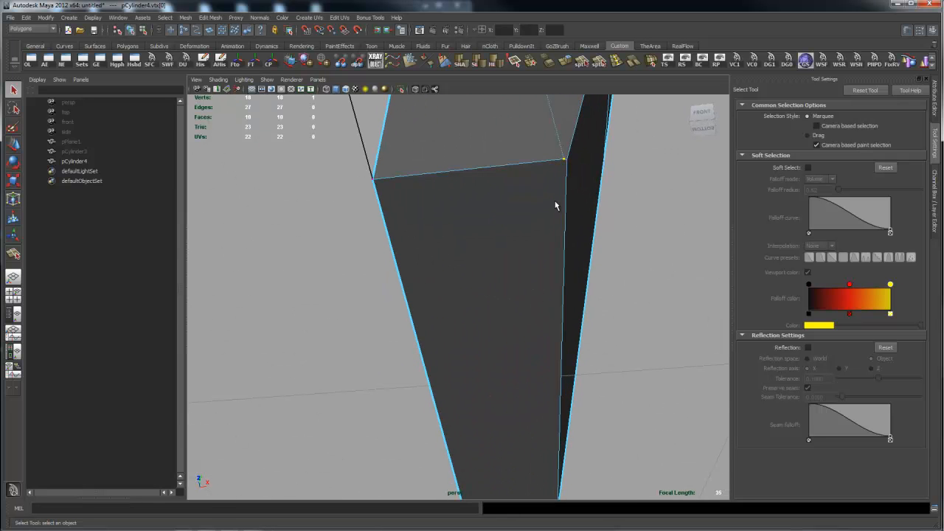
key(w)
drag(626, 153, 488, 184)
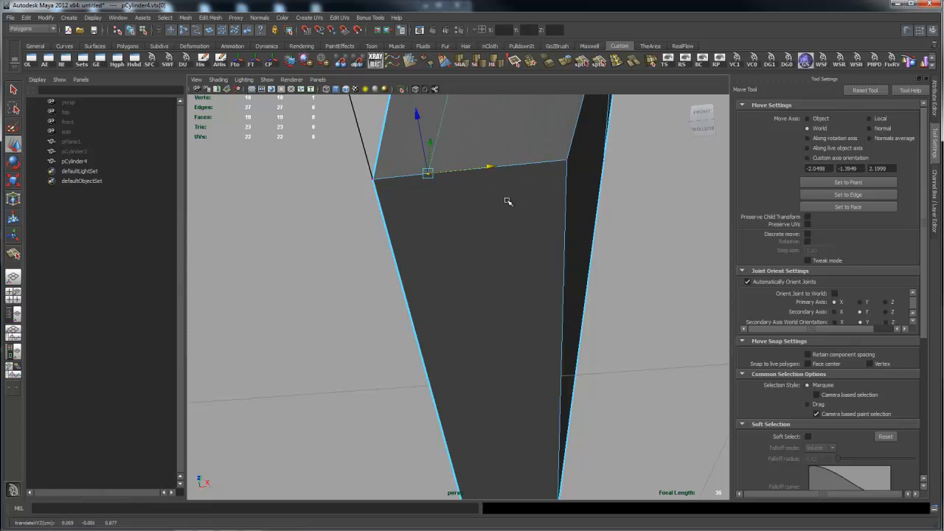
alt+right_drag(507, 200, 379, 207)
alt+drag(379, 207, 405, 233)
alt+right_drag(383, 267, 466, 281)
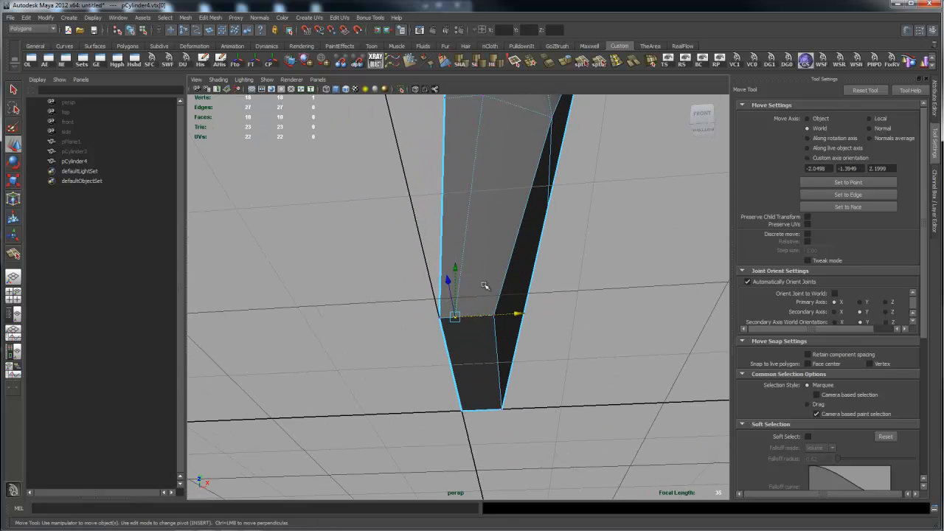
drag(518, 313, 519, 313)
drag(518, 313, 504, 274)
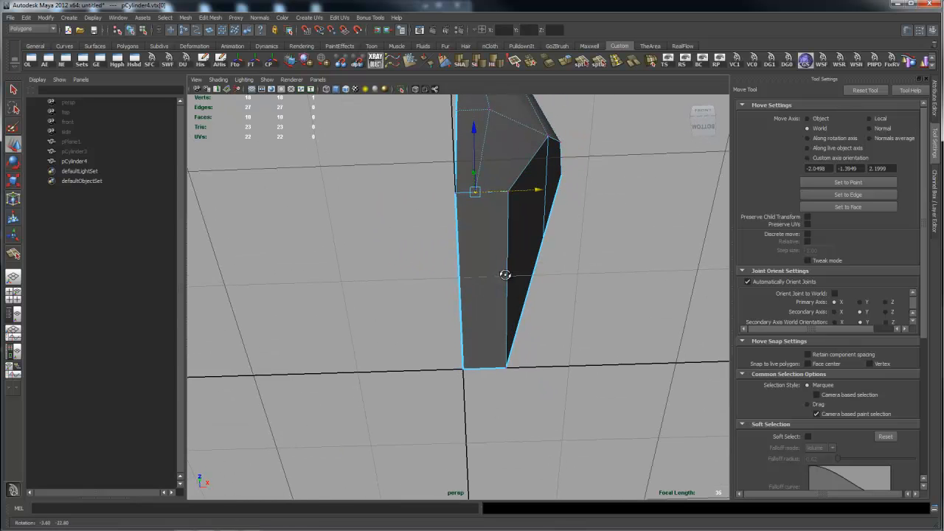
drag(536, 190, 492, 225)
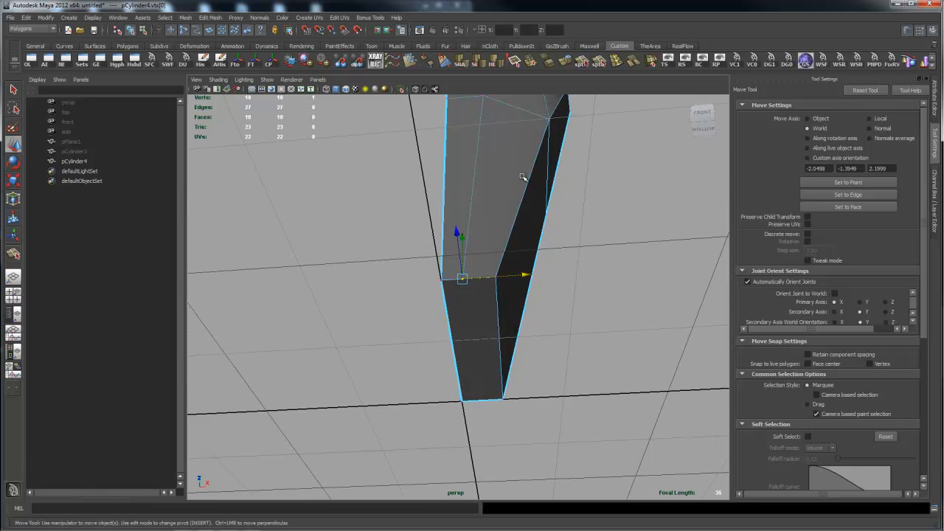
Split the bottom face lengthwise from the moved vertex to its opposite short edge.
alt+drag(566, 191, 451, 254)
alt+right_drag(542, 245, 461, 253)
alt+drag(452, 258, 479, 199)
alt+right_drag(480, 228, 514, 250)
alt+drag(513, 250, 534, 254)
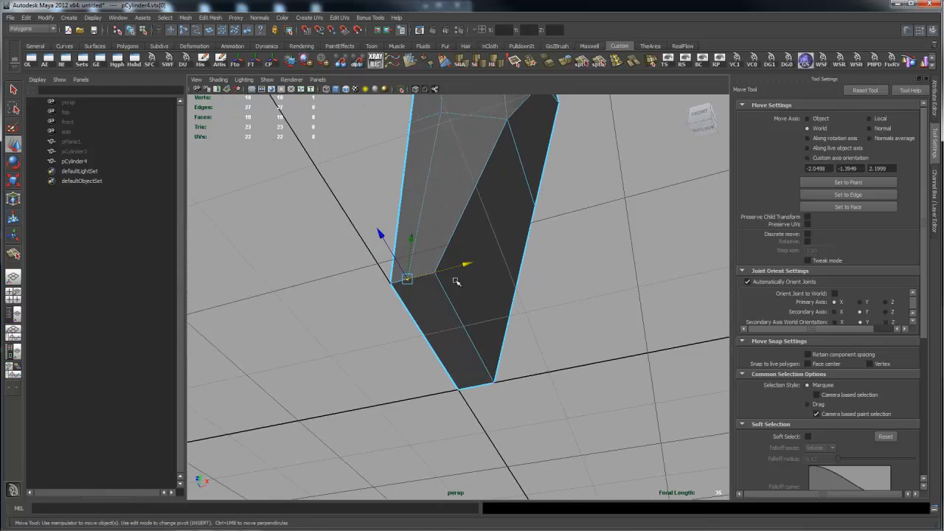
alt+drag(458, 275, 476, 214)
click(578, 65)
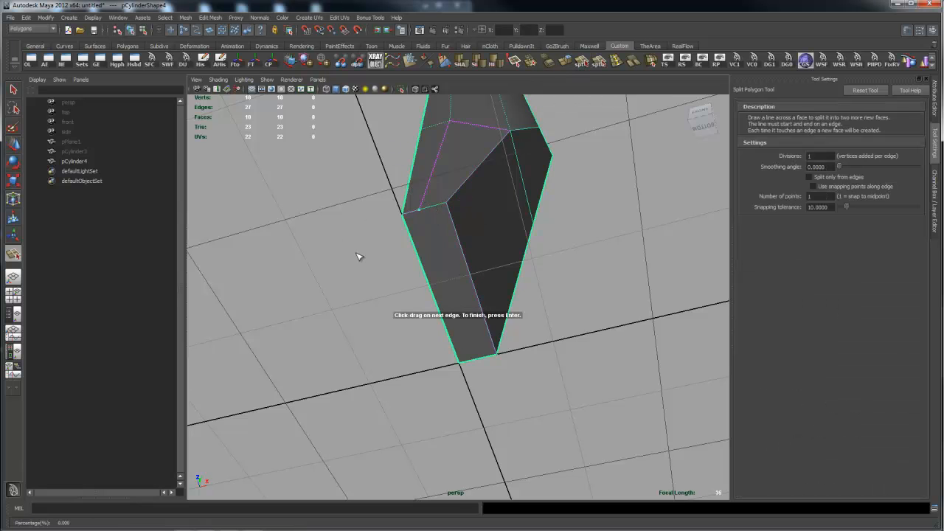
alt+drag(360, 258, 493, 269)
click(477, 312)
drag(478, 313, 475, 315)
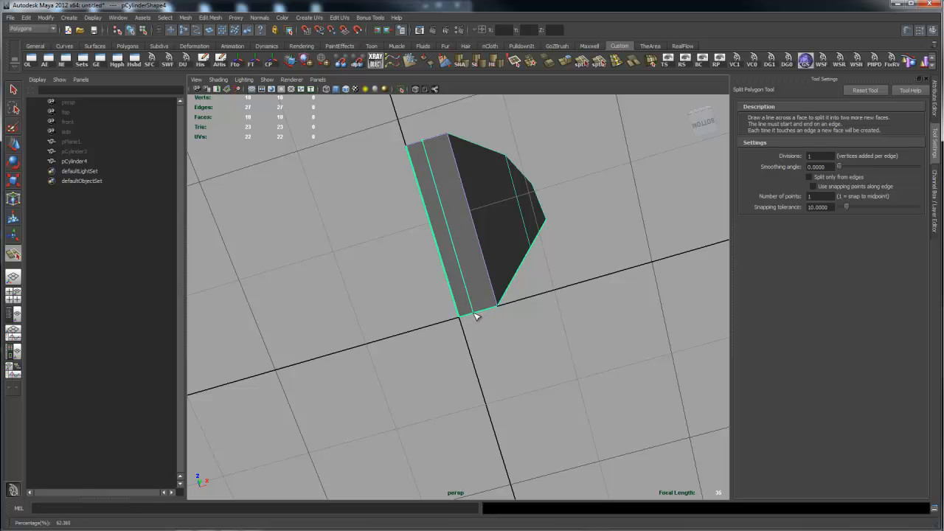
key(Return)
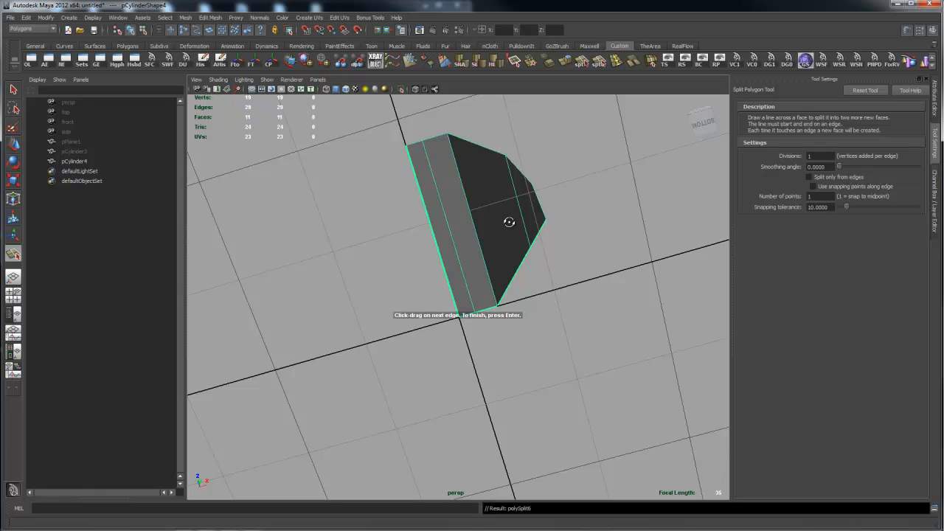
Insert an edge loop across the bottom face close to the slanted face's lower edge, using Equal distance from edge.
alt+drag(509, 222, 529, 283)
alt+right_drag(616, 275, 486, 274)
alt+drag(487, 275, 465, 260)
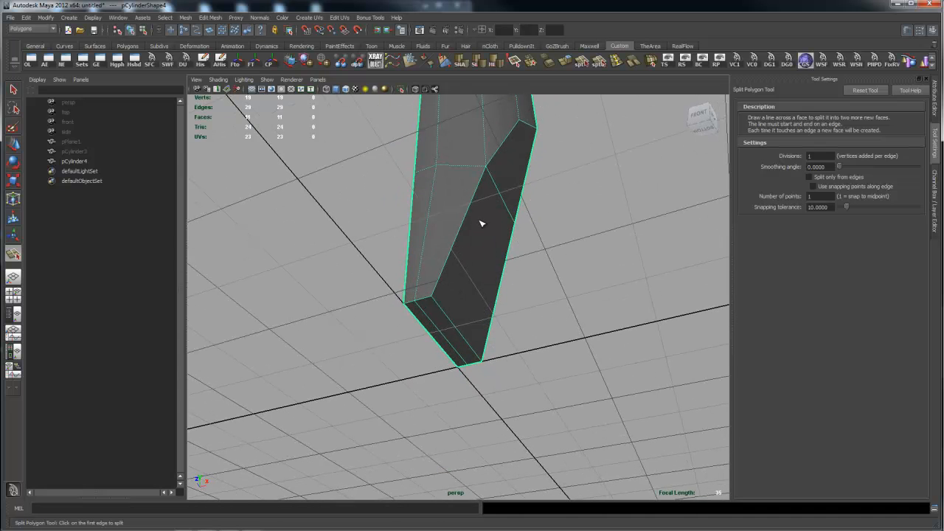
shift+right_drag(558, 202, 542, 220)
click(817, 151)
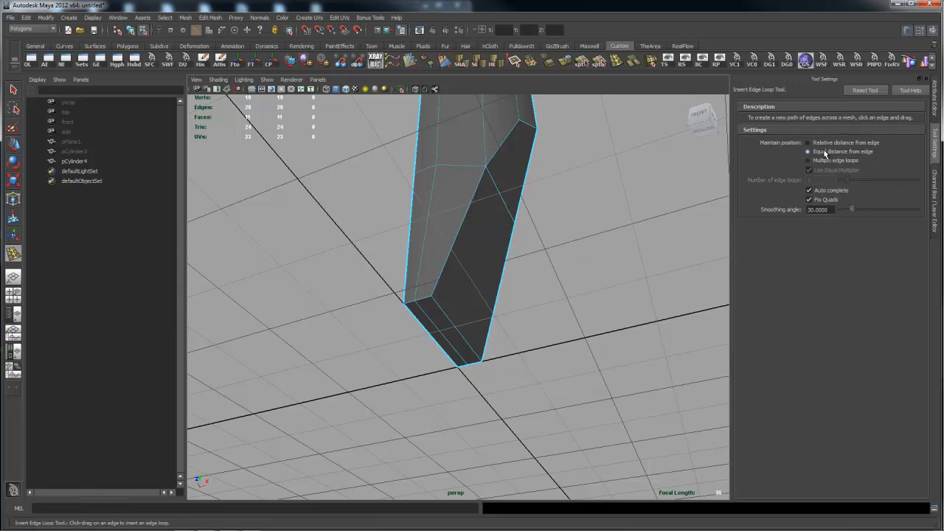
alt+right_drag(288, 293, 356, 296)
drag(420, 303, 418, 305)
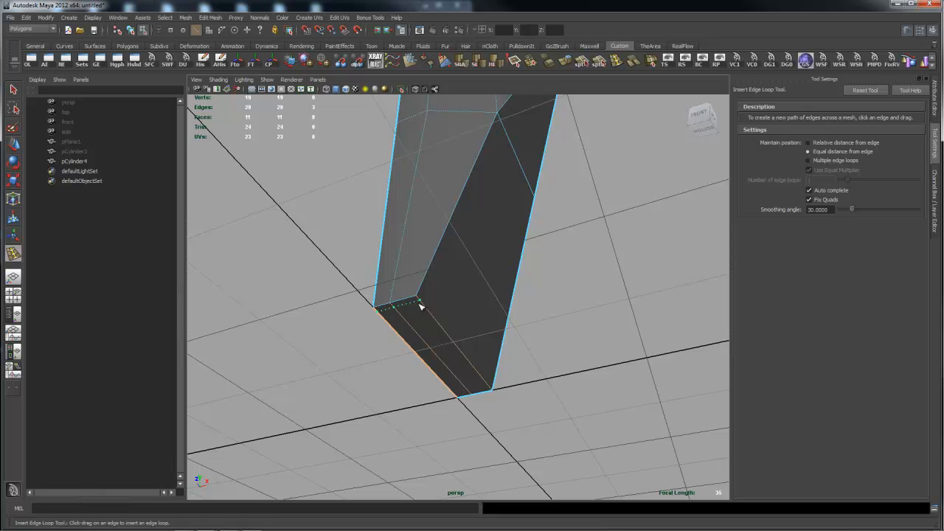
drag(419, 305, 464, 219)
Split the side face alongside the diagonal edge, from the new loop's vertex near the bottom corner up to the horizontal cut.
click(583, 62)
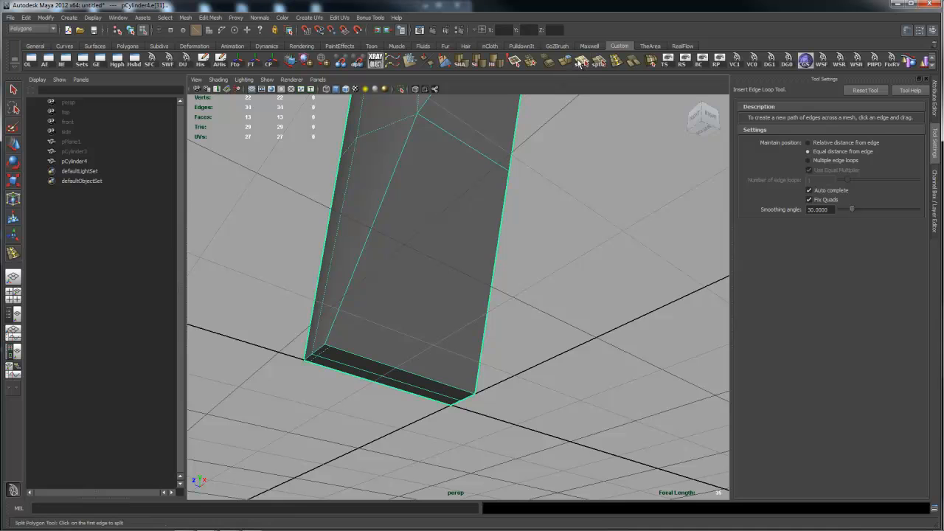
click(340, 351)
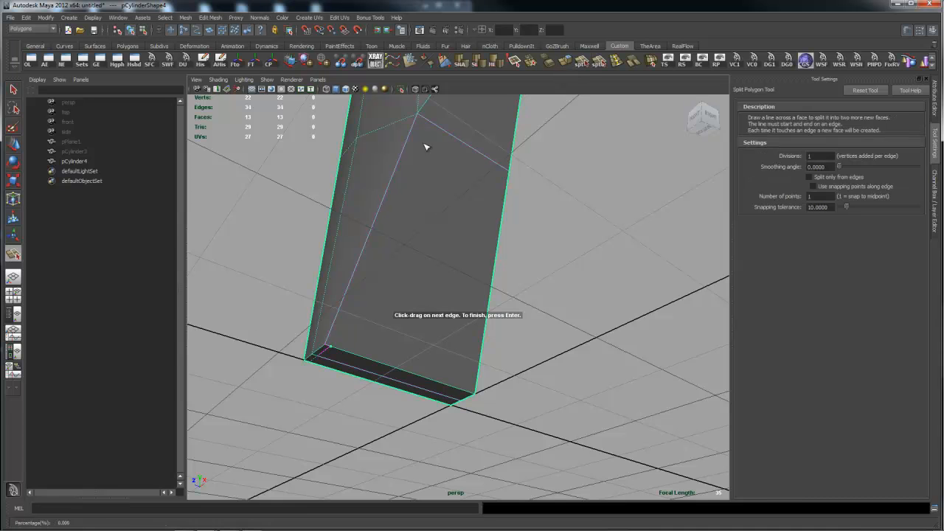
drag(431, 124, 421, 119)
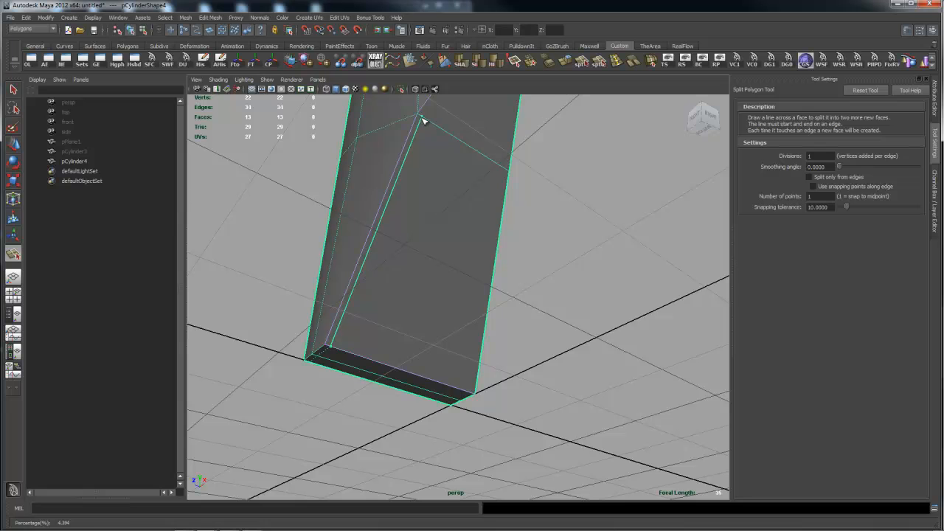
alt+middle_drag(452, 118, 386, 318)
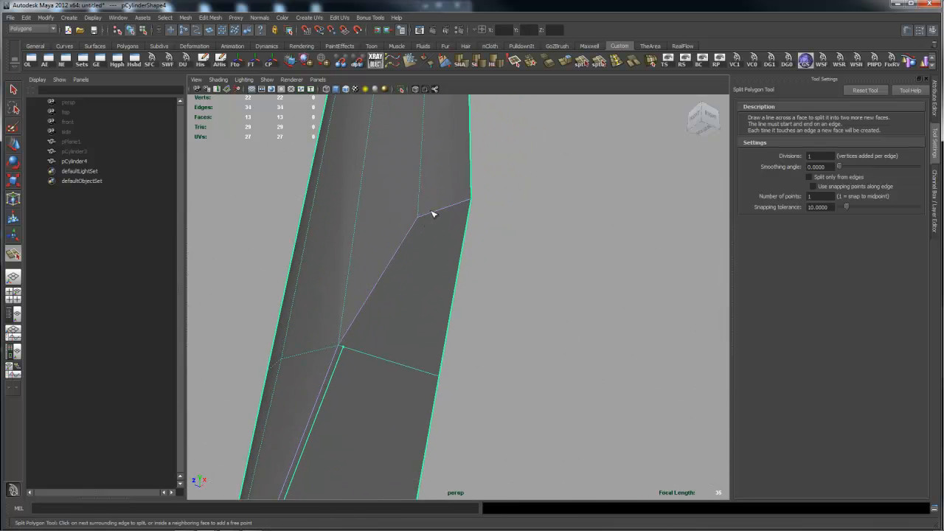
click(599, 62)
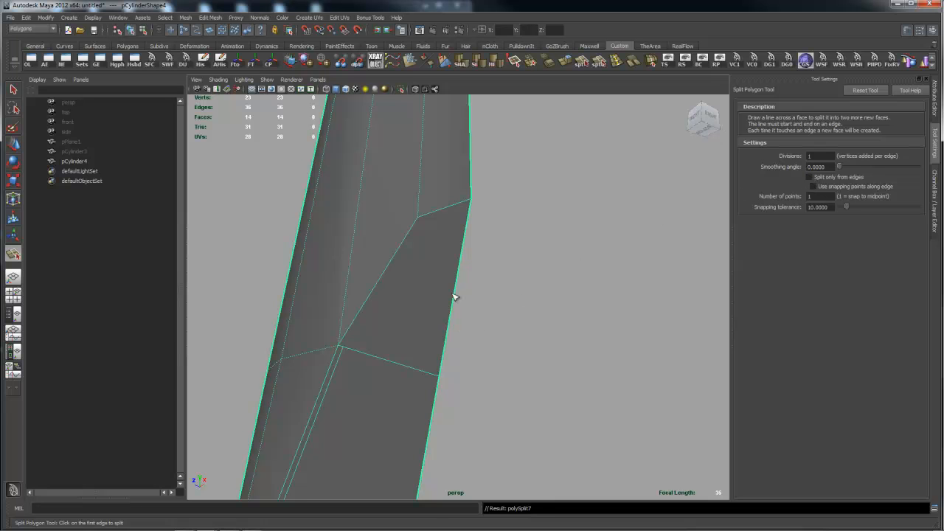
Continue the support edge from the horizontal cut alongside the upper diagonal edge, around its corner to the border edge.
drag(353, 350, 297, 326)
drag(423, 225, 354, 238)
key(Return)
drag(416, 234, 478, 206)
key(Return)
Examine the quarter tip's support edges from several angles and in the front view.
alt+drag(508, 310, 437, 266)
alt+drag(358, 315, 381, 331)
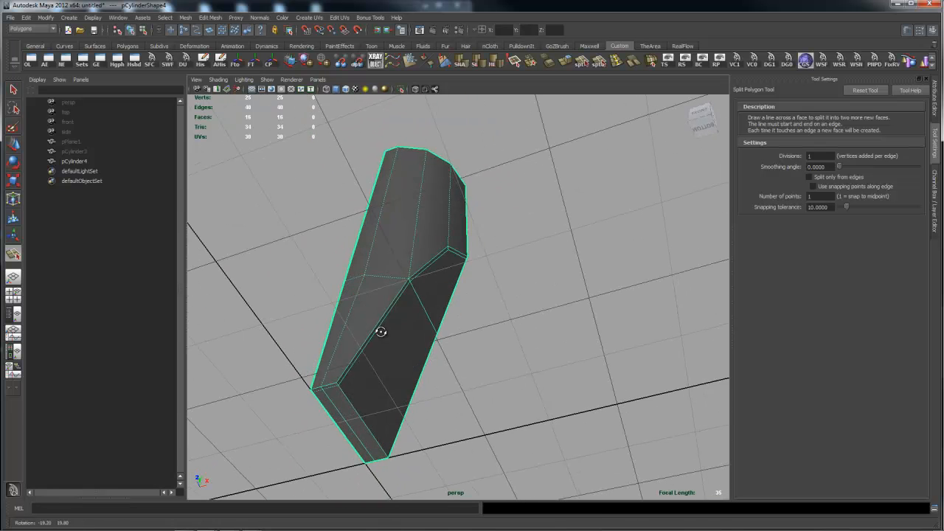
alt+middle_drag(371, 343, 382, 304)
alt+drag(358, 315, 353, 313)
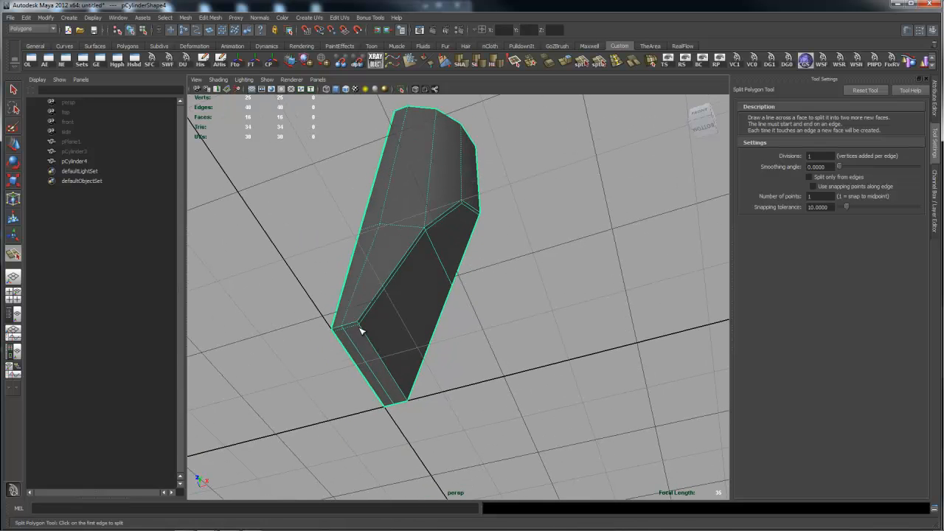
alt+drag(414, 365, 403, 323)
key(space)
alt+right_drag(366, 344, 655, 349)
alt+middle_drag(570, 349, 462, 275)
alt+right_drag(391, 309, 541, 313)
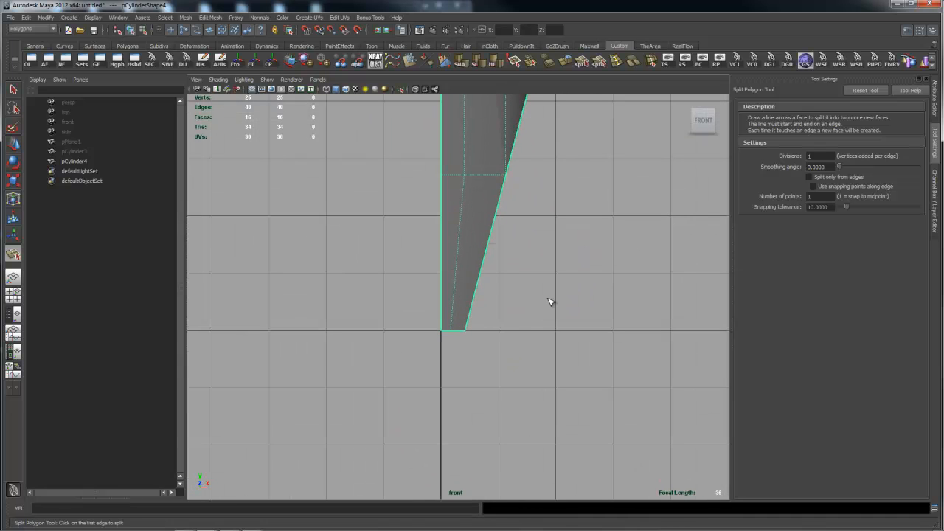
key(space)
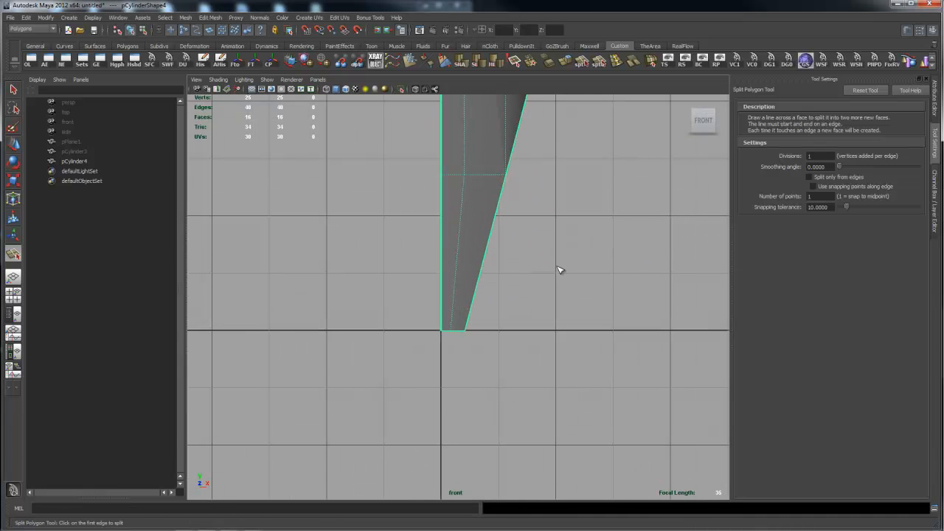
key(space)
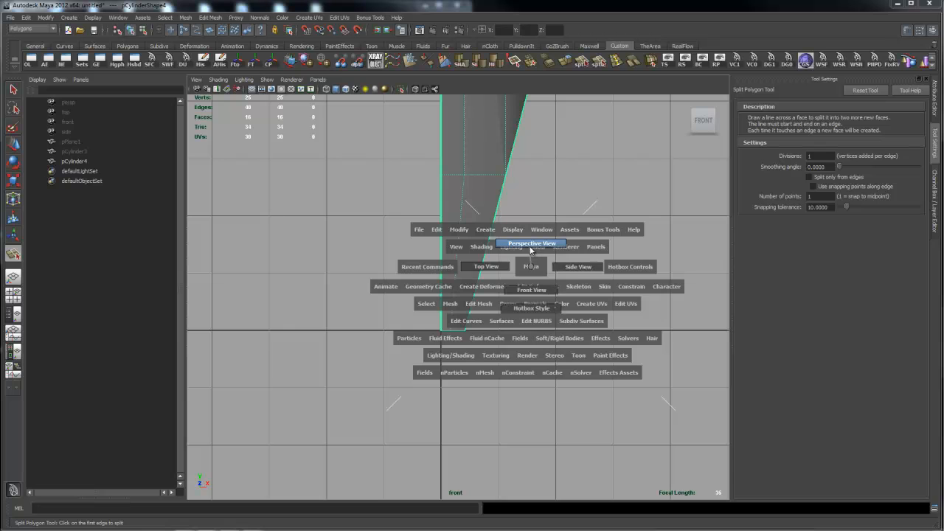
alt+drag(531, 262, 507, 270)
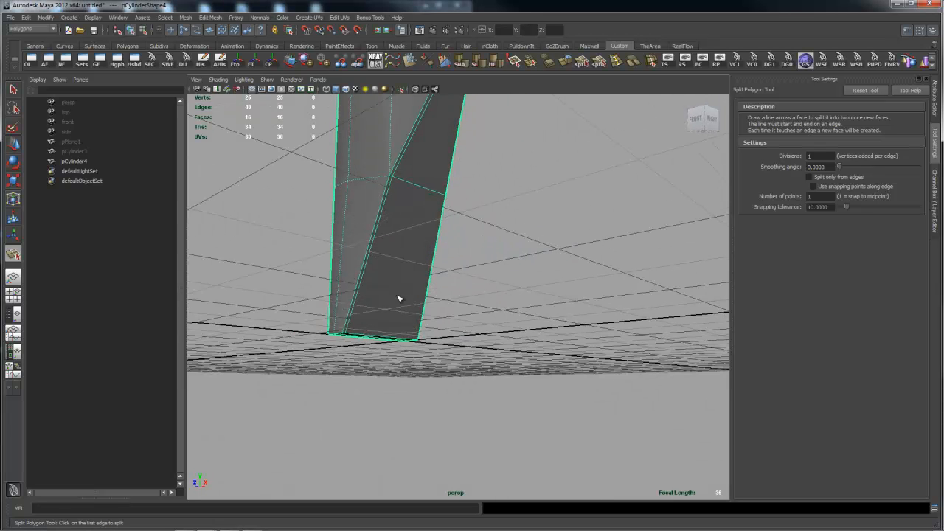
alt+drag(398, 298, 341, 276)
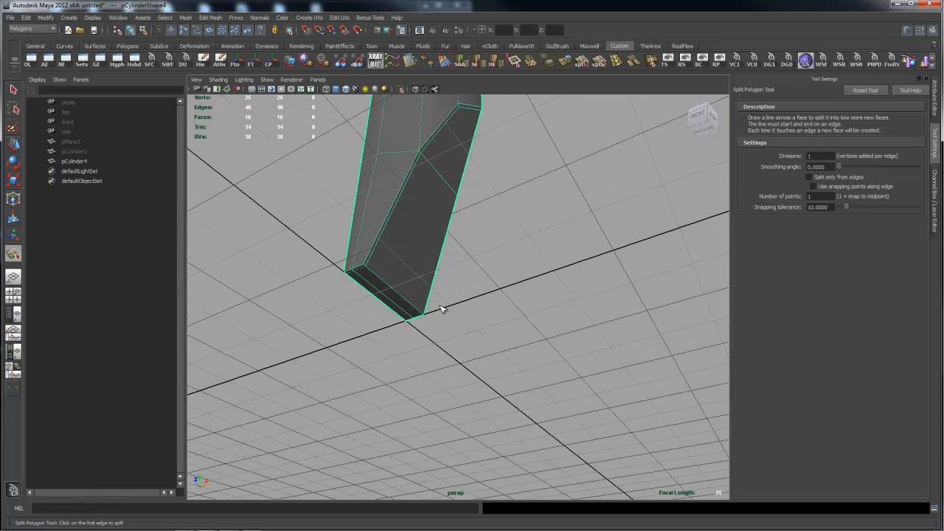
key(space)
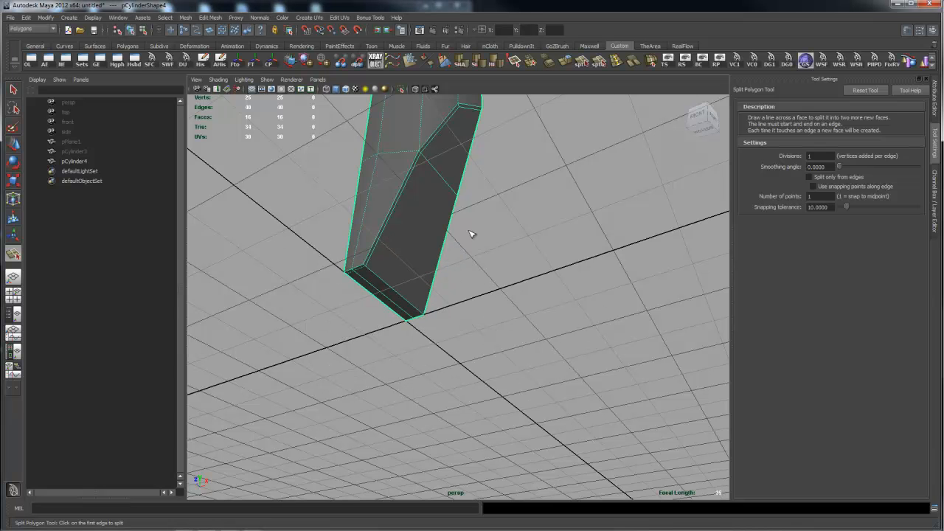
Try to insert an edge loop across the slanted face just above its lower edge.
key(q)
key(space)
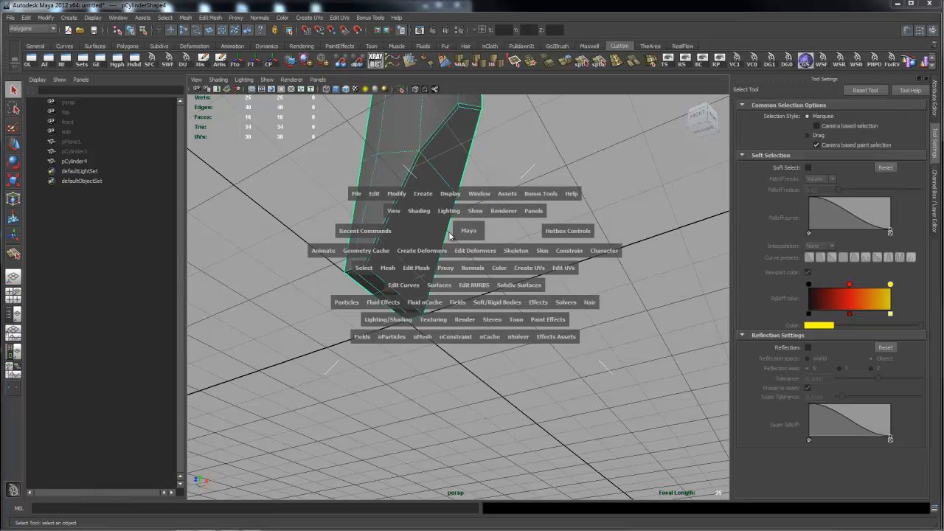
right_click(478, 250)
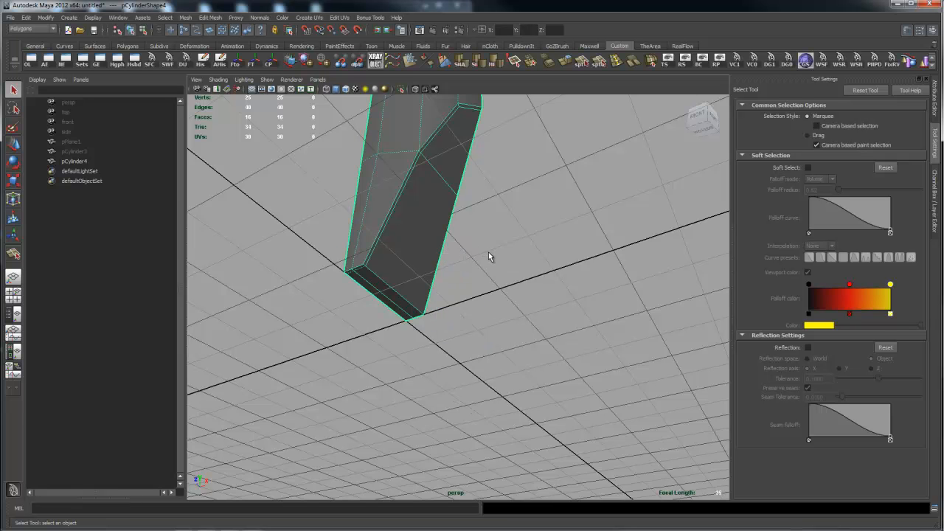
shift+right_click(403, 252)
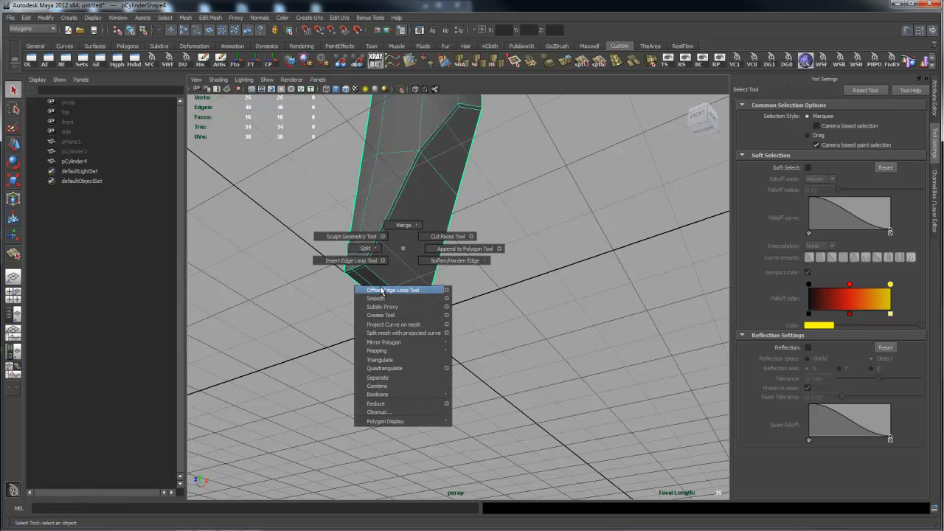
click(384, 261)
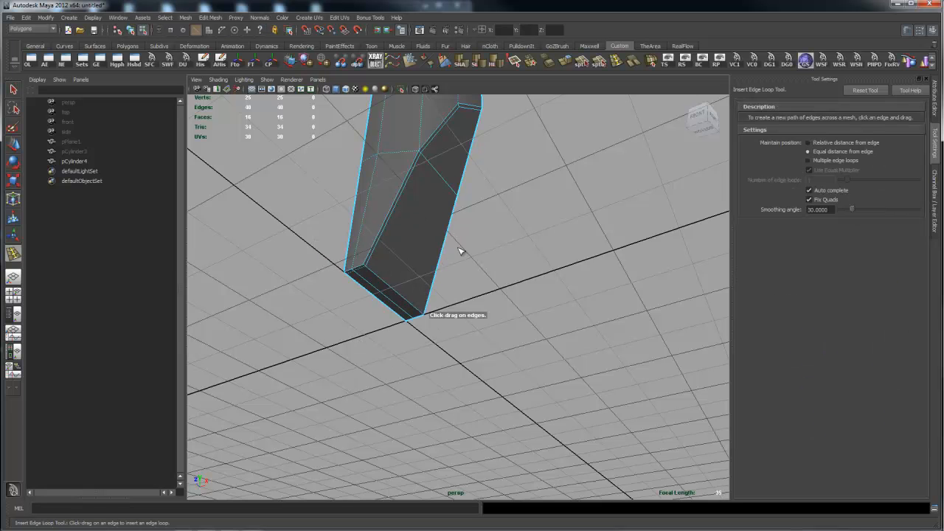
alt+drag(432, 270, 469, 308)
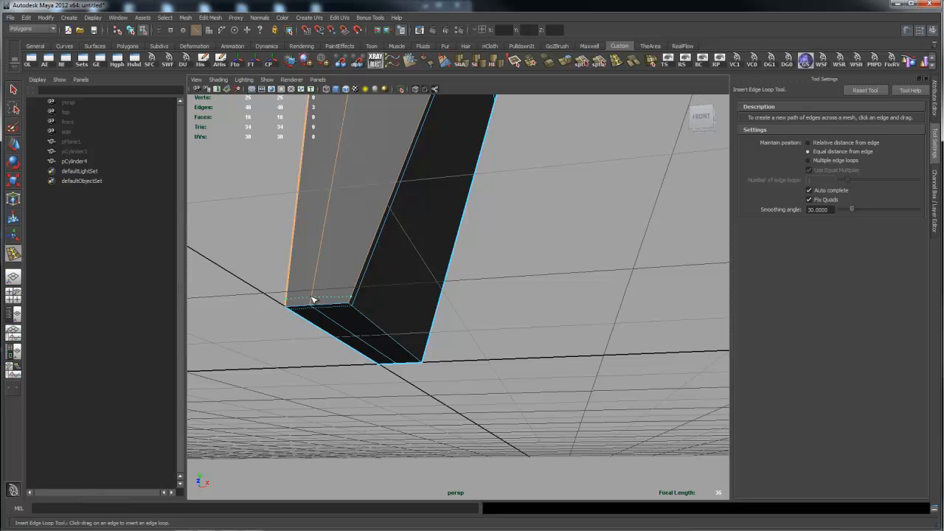
click(313, 299)
alt+drag(474, 271, 426, 263)
key(ctrl+z)
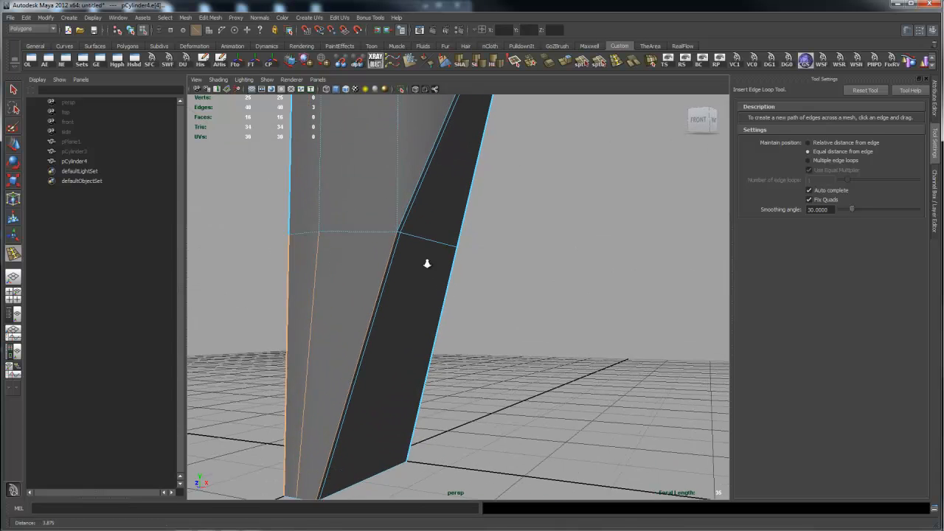
Select the overlapping vertices at the corner where the horizontal cut meets the diagonal edge.
alt+right_drag(427, 263, 480, 261)
alt+middle_drag(380, 209, 545, 295)
alt+right_drag(545, 295, 469, 278)
alt+drag(470, 278, 417, 270)
alt+right_drag(417, 270, 626, 268)
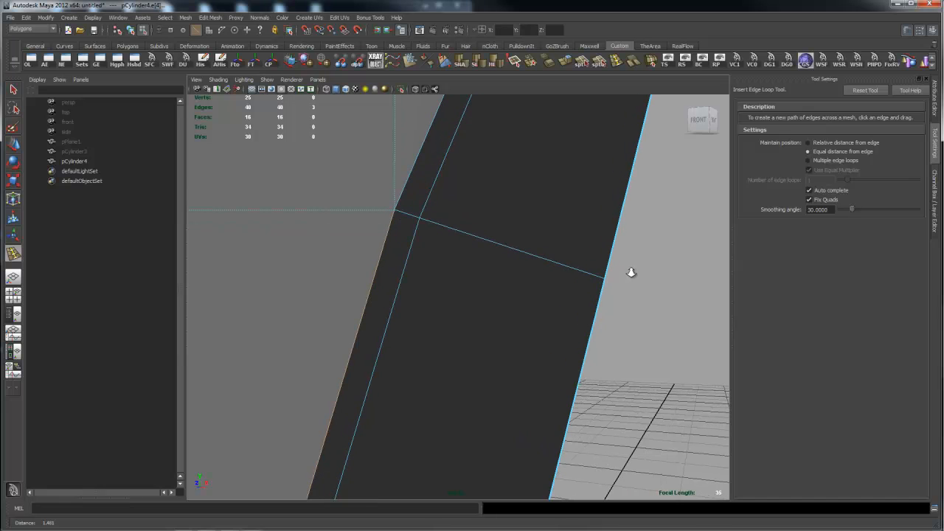
right_drag(440, 259, 410, 247)
drag(387, 196, 471, 271)
alt+right_drag(318, 238, 347, 239)
alt+middle_drag(348, 239, 356, 263)
alt+right_drag(289, 267, 303, 270)
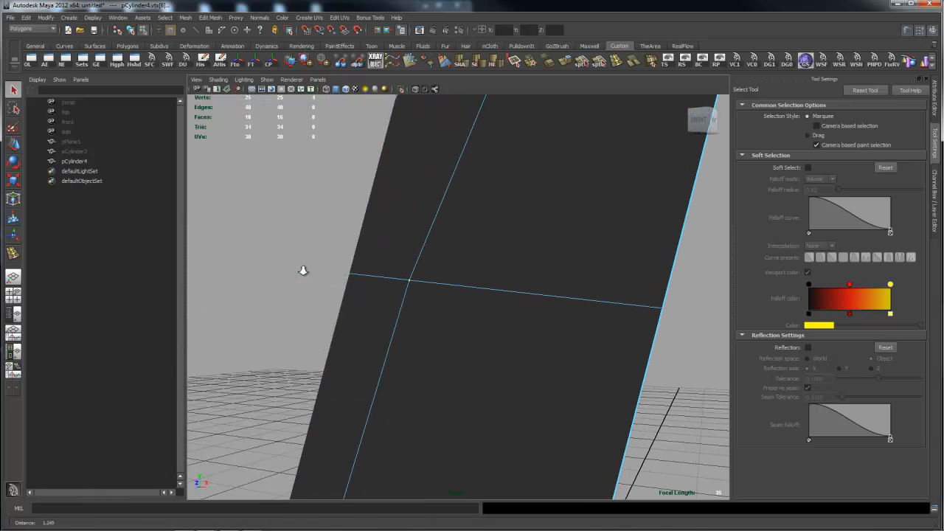
scroll(375, 278, down, 2)
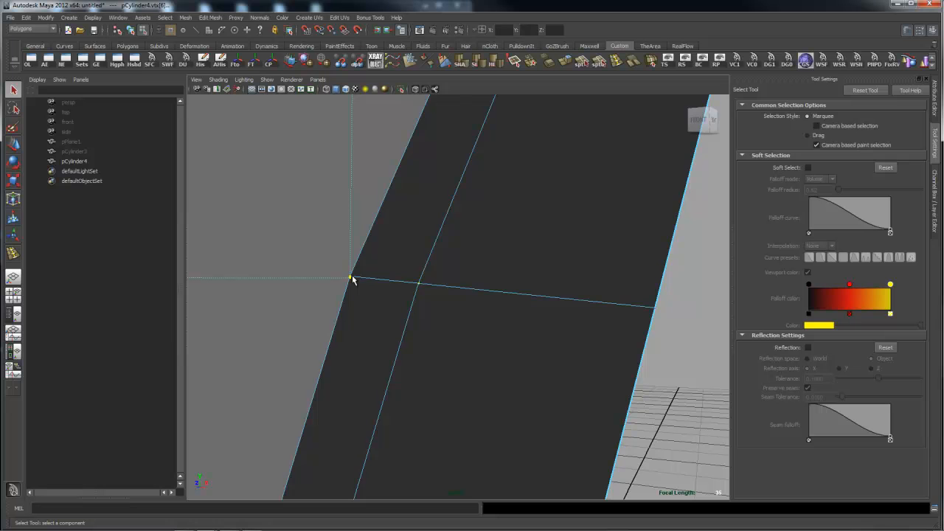
drag(346, 266, 357, 289)
Hide the Poly Count heads-up display and show it again.
key(space)
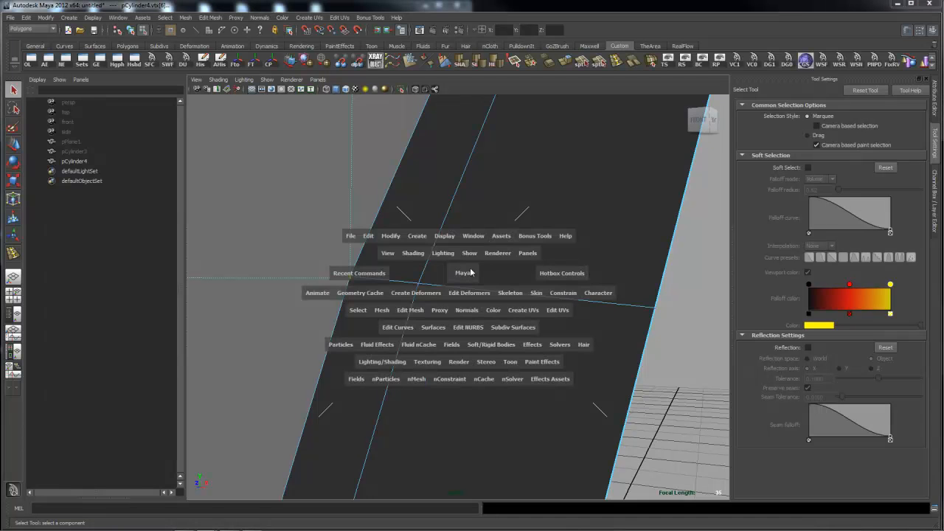
click(444, 237)
mouse_move(471, 264)
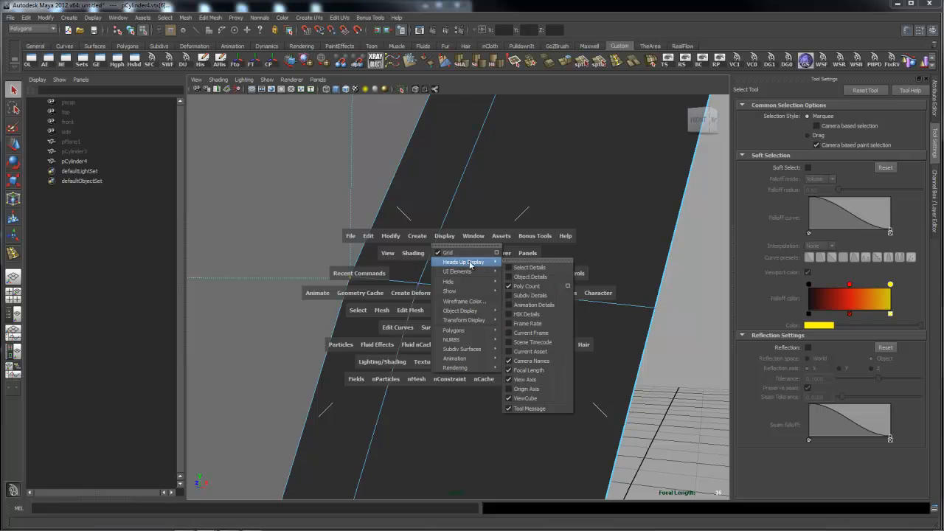
click(533, 287)
click(444, 236)
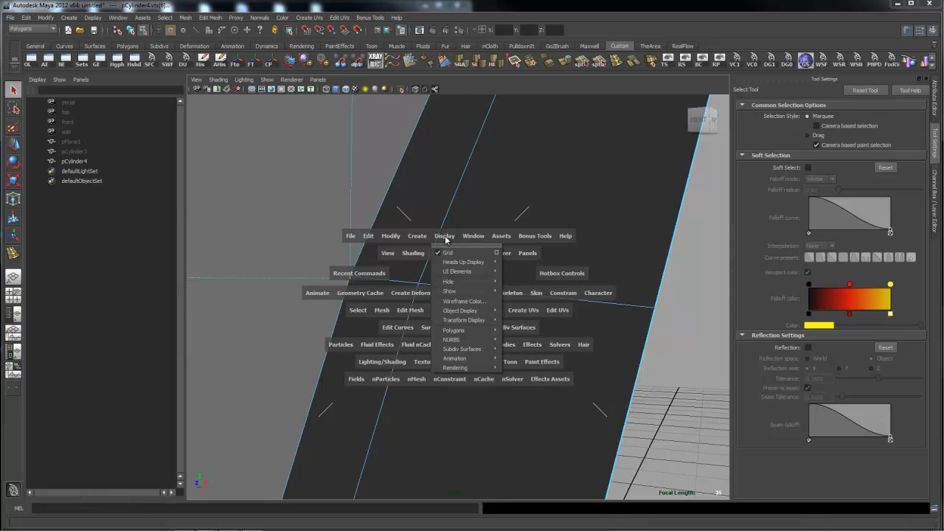
mouse_move(472, 262)
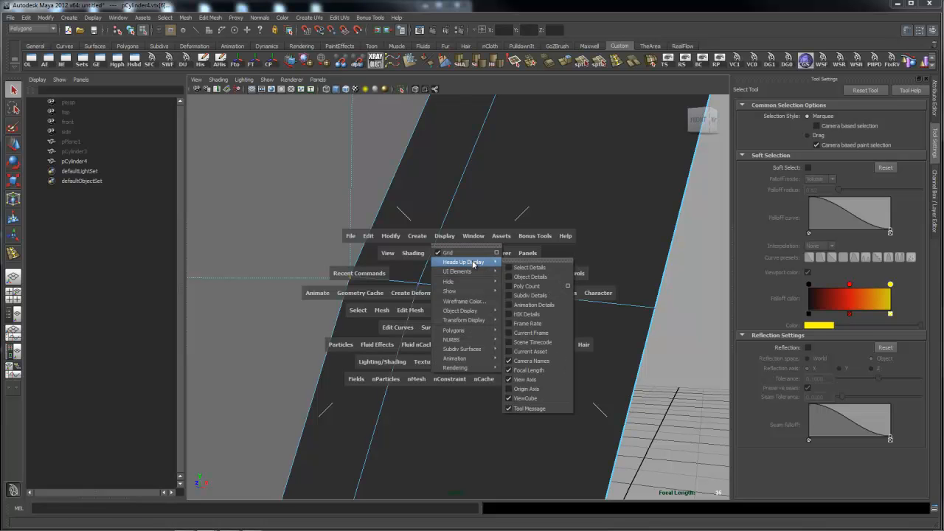
click(517, 289)
Merge the selected overlapping vertices at the diagonal edge's corner and check the surrounding edges.
mouse_move(553, 268)
alt+right_down()
mouse_move(501, 268)
mouse_move(551, 273)
alt+right_up()
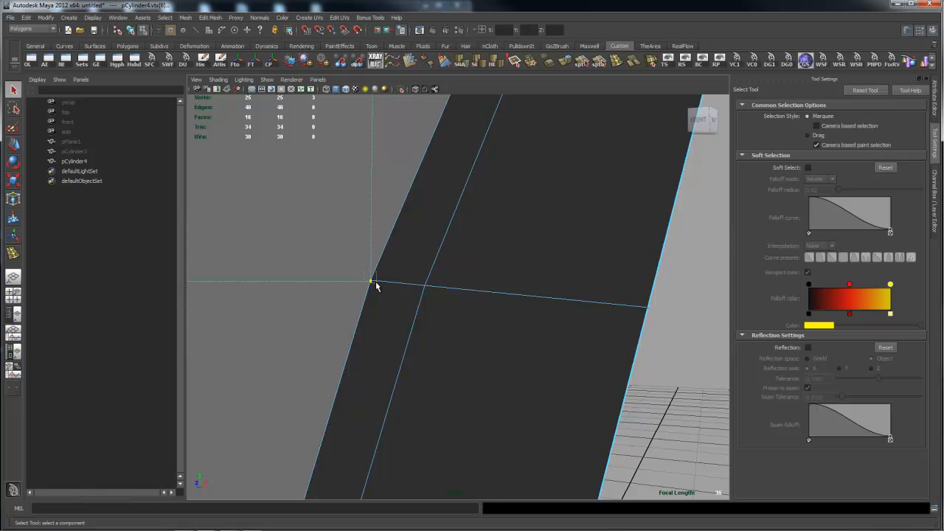
alt+drag(540, 244, 320, 234)
alt+right_drag(320, 234, 432, 199)
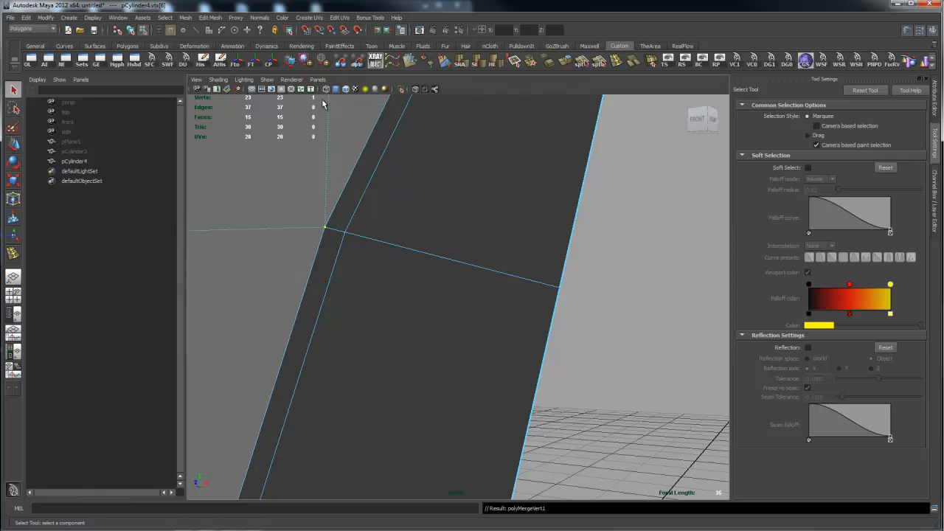
alt+drag(518, 250, 383, 213)
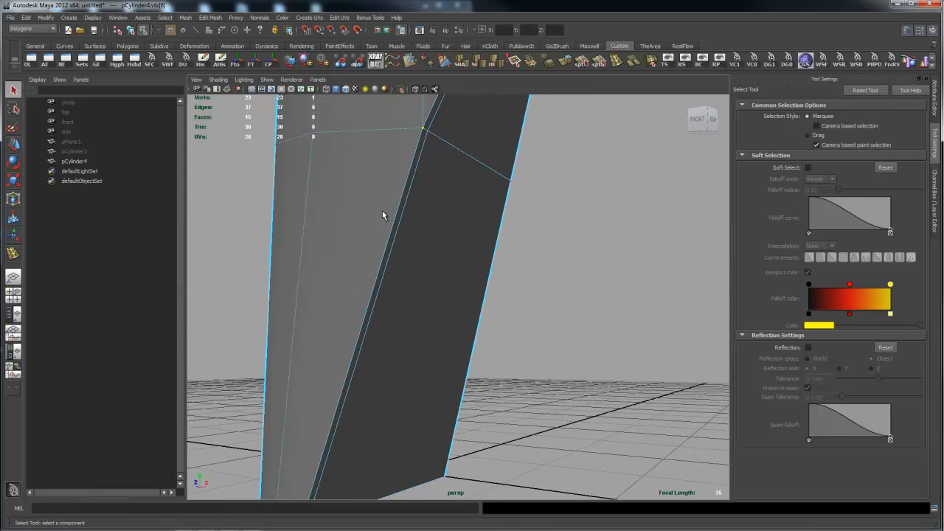
alt+drag(421, 257, 409, 272)
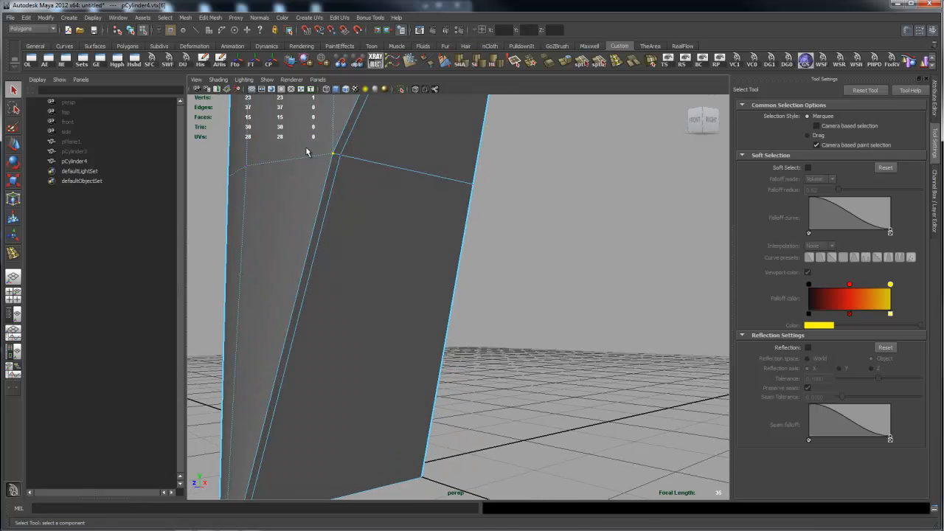
alt+drag(331, 331, 370, 258)
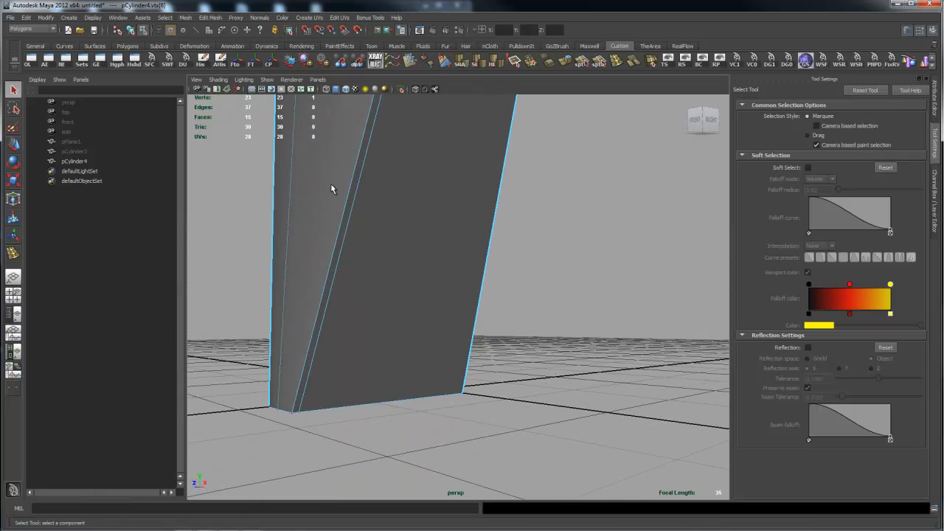
alt+drag(272, 313, 328, 306)
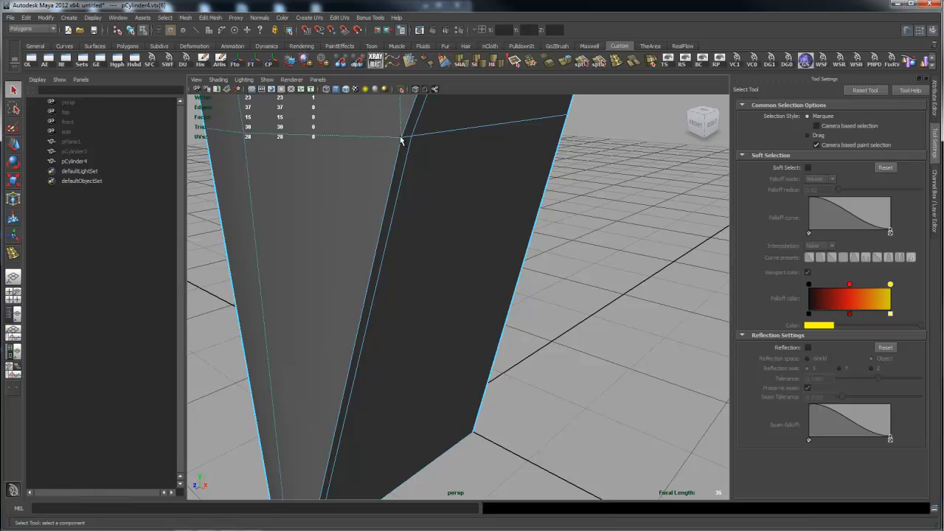
Insert an edge loop around the side faces just above the tip's lower edge.
alt+middle_drag(390, 311, 425, 179)
alt+drag(327, 299, 351, 255)
alt+right_drag(350, 255, 374, 258)
alt+drag(374, 258, 391, 213)
right_drag(390, 212, 399, 194)
click(376, 195)
shift+right_click(402, 219)
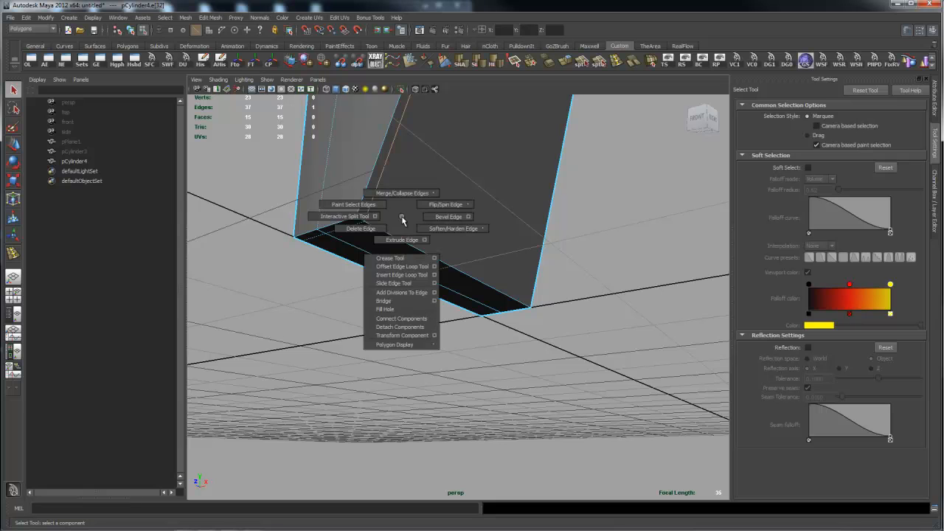
click(419, 275)
drag(361, 212, 361, 212)
alt+drag(428, 269, 446, 264)
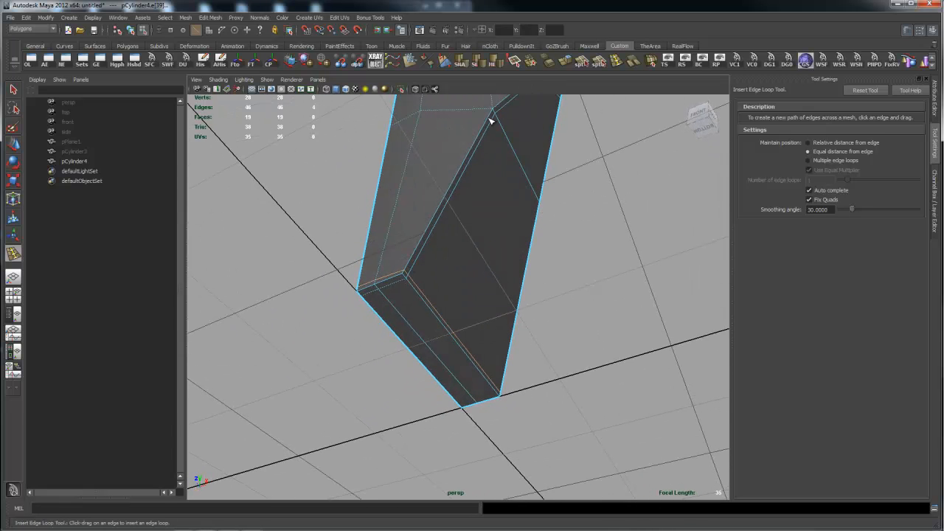
Insert an edge loop across the tip's bottom and up the front face, close beside the diagonal edge.
alt+drag(298, 286, 359, 298)
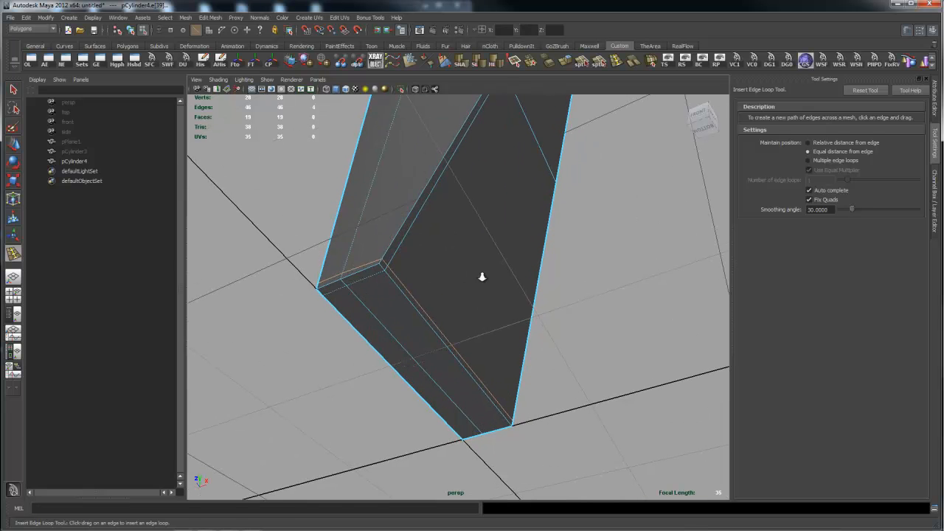
alt+drag(482, 273, 364, 255)
mouse_move(431, 233)
alt+mouse_down()
mouse_move(385, 258)
mouse_move(391, 267)
mouse_move(374, 238)
alt+mouse_up()
scroll(403, 271, up, 4)
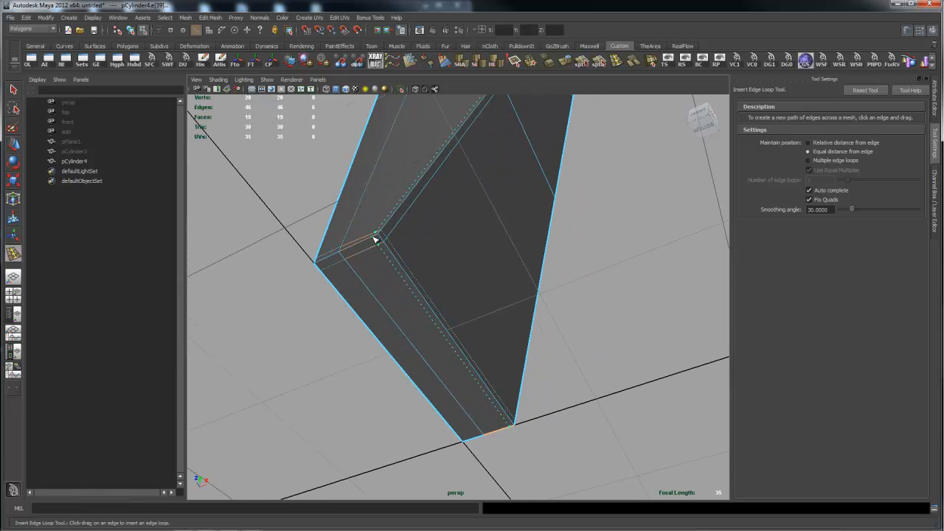
drag(374, 240, 370, 274)
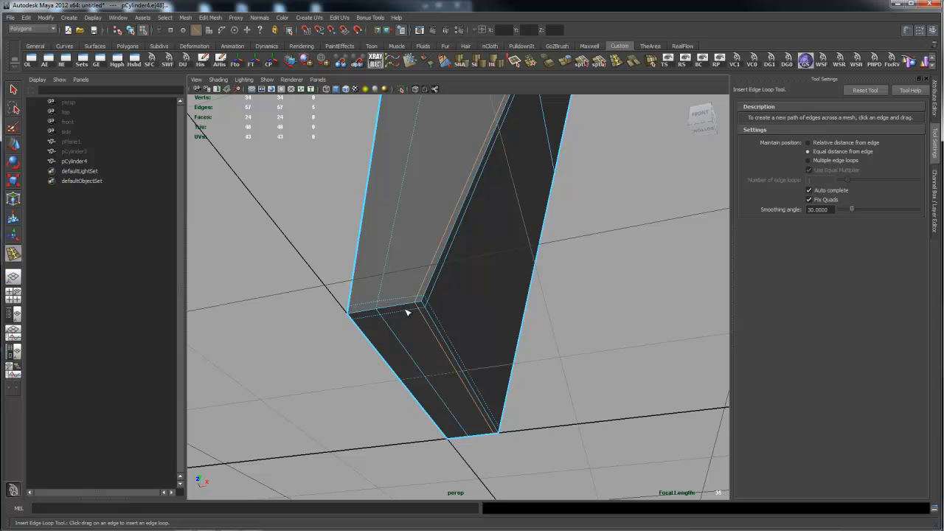
Delete the new loop's vertical stretch above the horizontal cut.
alt+drag(523, 287, 444, 298)
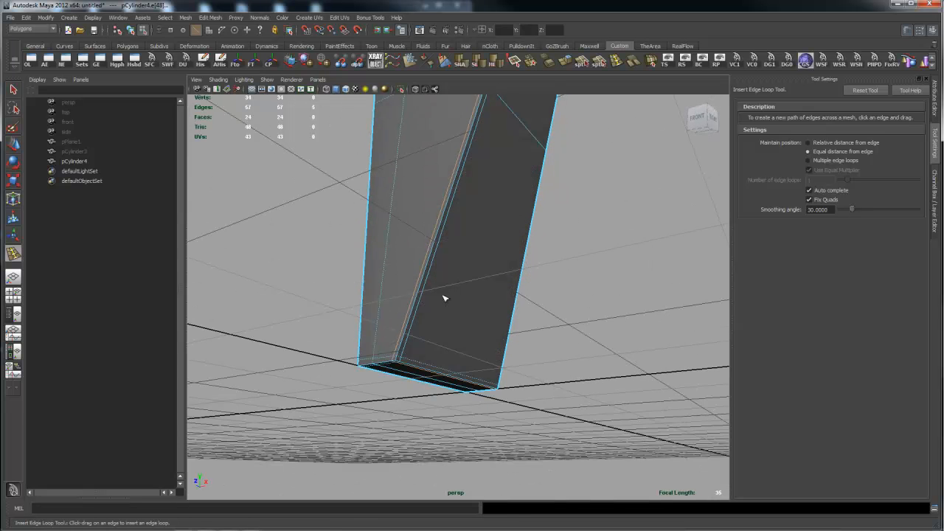
alt+drag(477, 255, 478, 292)
alt+middle_drag(477, 195, 422, 331)
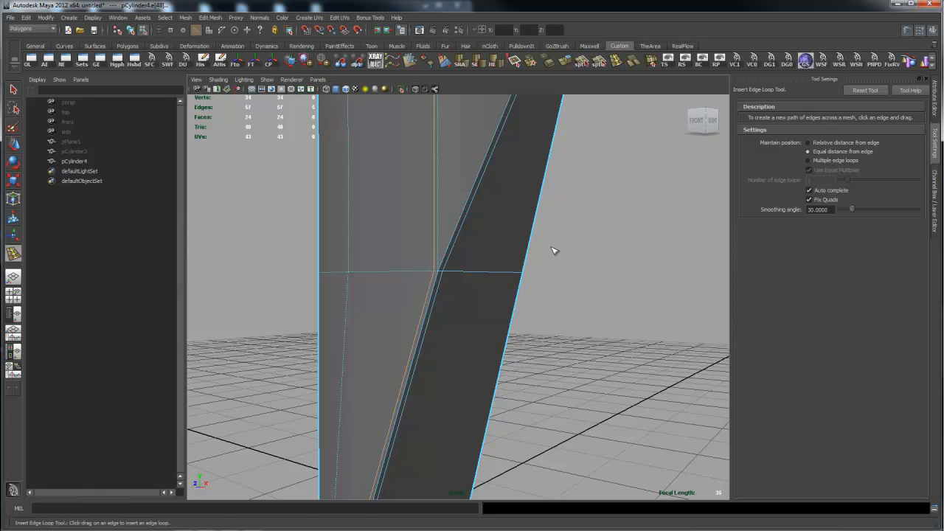
alt+right_drag(553, 251, 353, 256)
alt+middle_drag(457, 177, 443, 323)
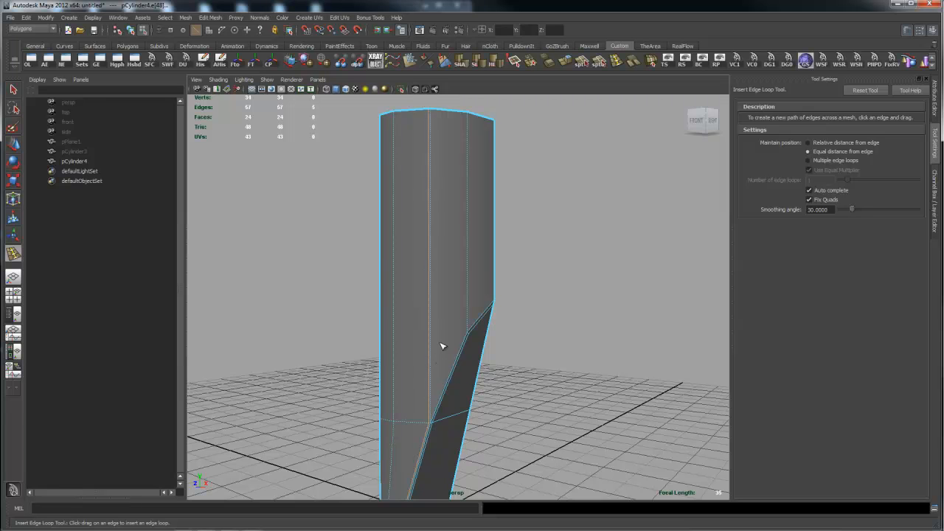
key(q)
scroll(439, 342, up, 5)
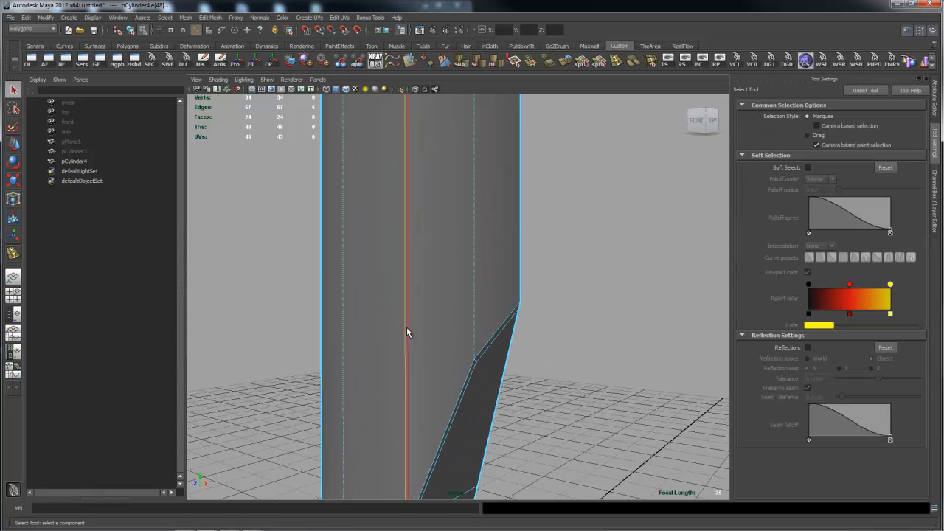
click(406, 331)
shift+right_click(426, 326)
shift+right_drag(426, 326, 406, 333)
Split the cylinder faces alongside the upper diagonal edge, from the new loop's vertex on the horizontal cut to the outer border edge.
scroll(432, 358, up, 3)
alt+middle_drag(417, 382, 445, 237)
alt+right_drag(396, 275, 496, 293)
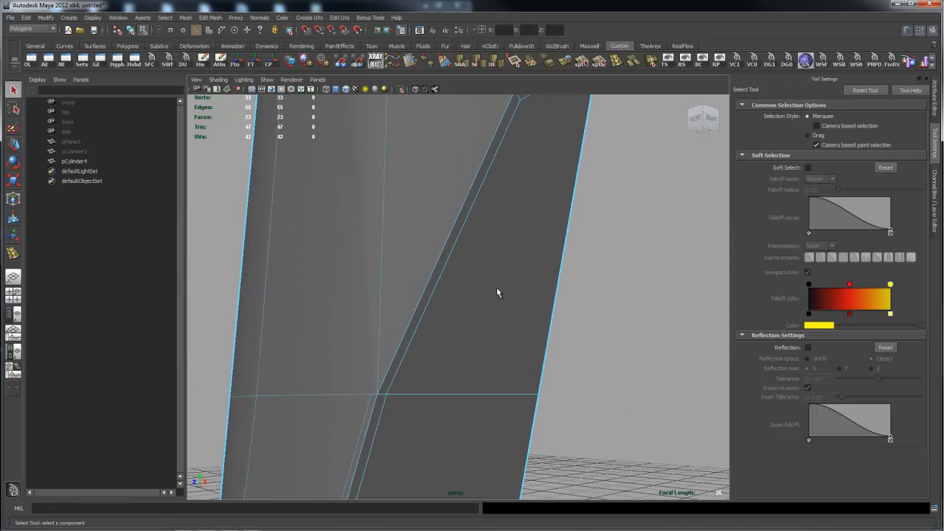
click(581, 61)
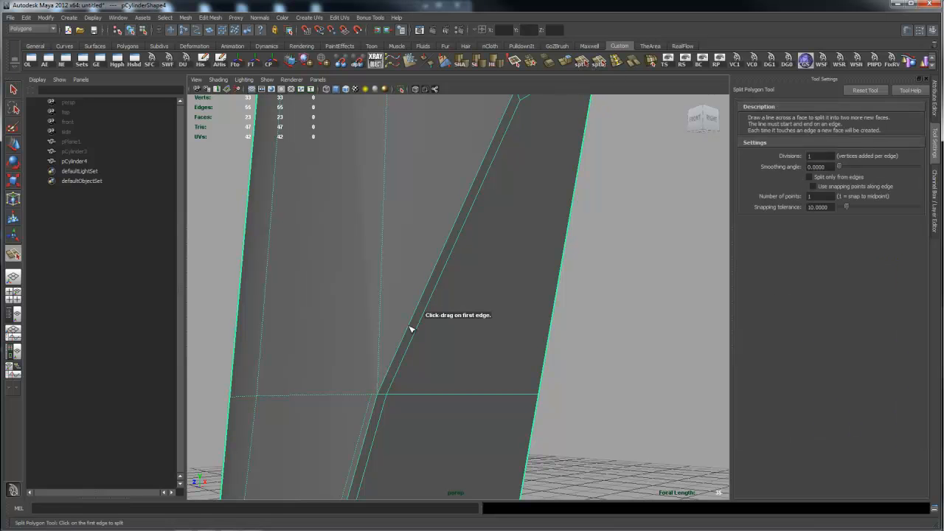
click(366, 394)
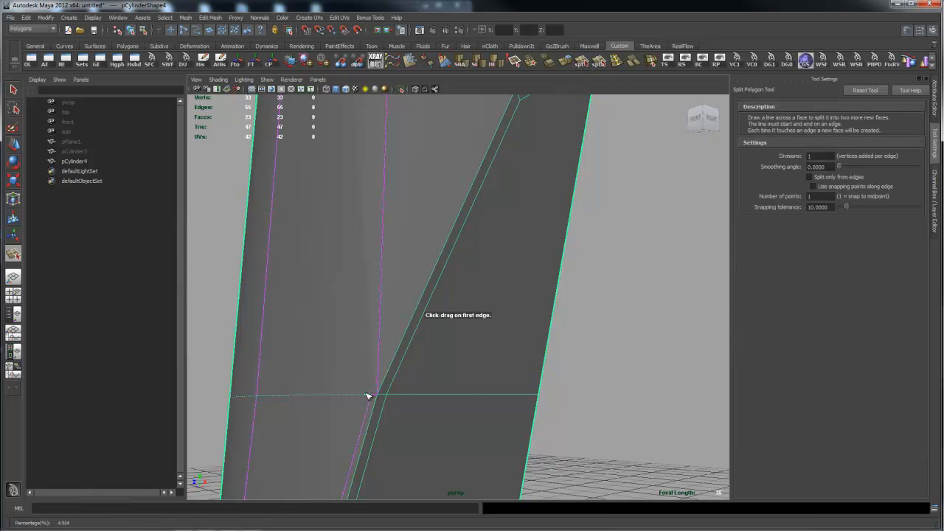
drag(379, 369, 381, 380)
alt+middle_drag(450, 137, 366, 365)
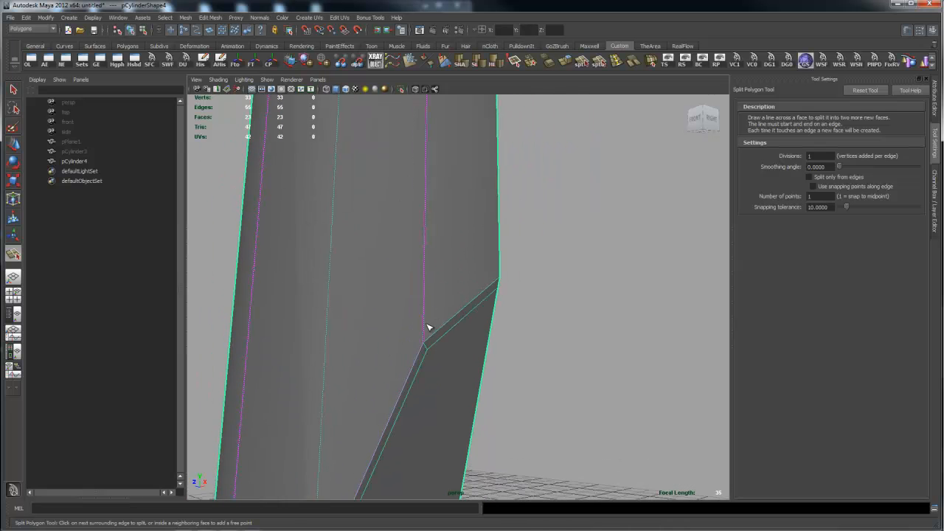
drag(424, 336, 425, 333)
drag(501, 271, 502, 271)
key(Return)
alt+drag(474, 362, 523, 175)
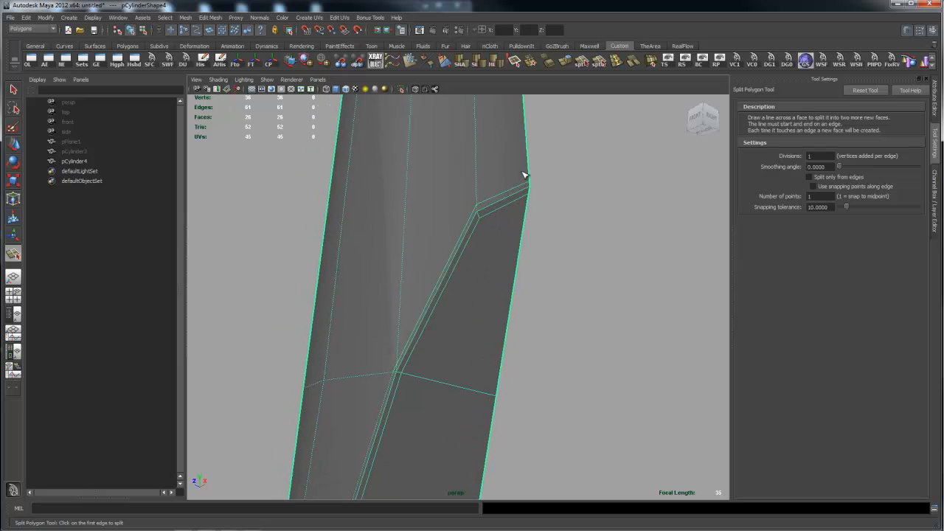
Merge the split's vertex on the vertical edge into the neighbouring vertex on the horizontal cut with the Merge Vertex Tool.
alt+drag(386, 468, 469, 319)
alt+right_drag(387, 339, 670, 303)
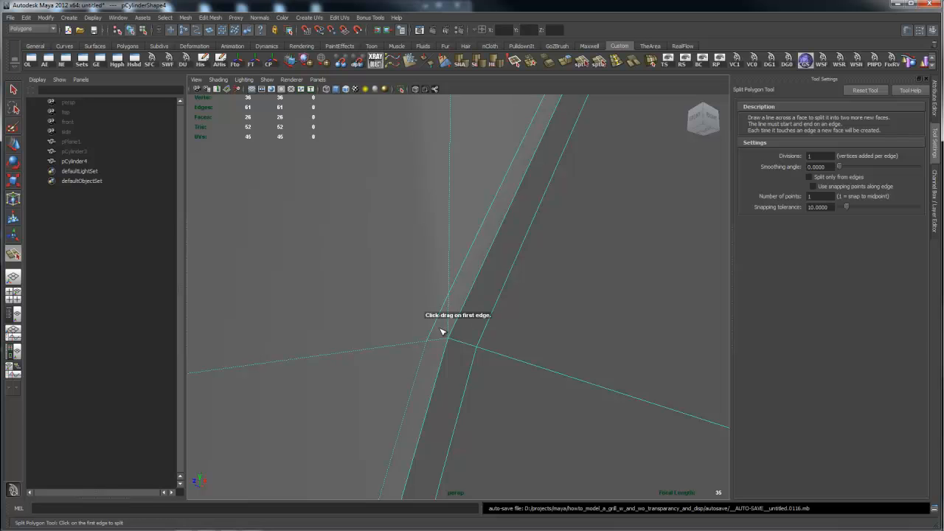
key(q)
right_drag(441, 332, 398, 332)
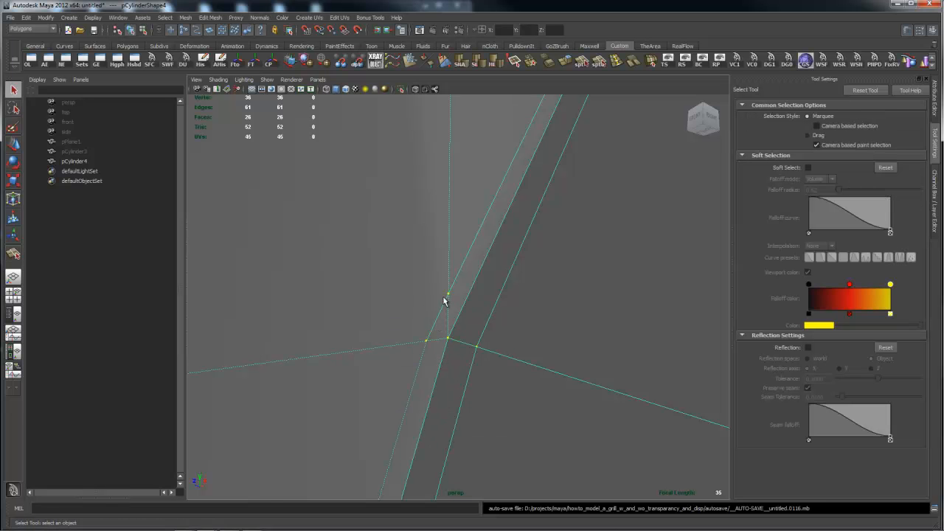
click(448, 295)
mouse_move(473, 302)
shift+right_down()
mouse_move(477, 272)
mouse_move(477, 298)
shift+right_up()
drag(447, 293, 426, 341)
Preview the quarter tip smoothed and examine its surface and diagonal edge from several angles.
alt+drag(629, 311, 477, 309)
key(3)
key(1)
right_drag(499, 323, 516, 305)
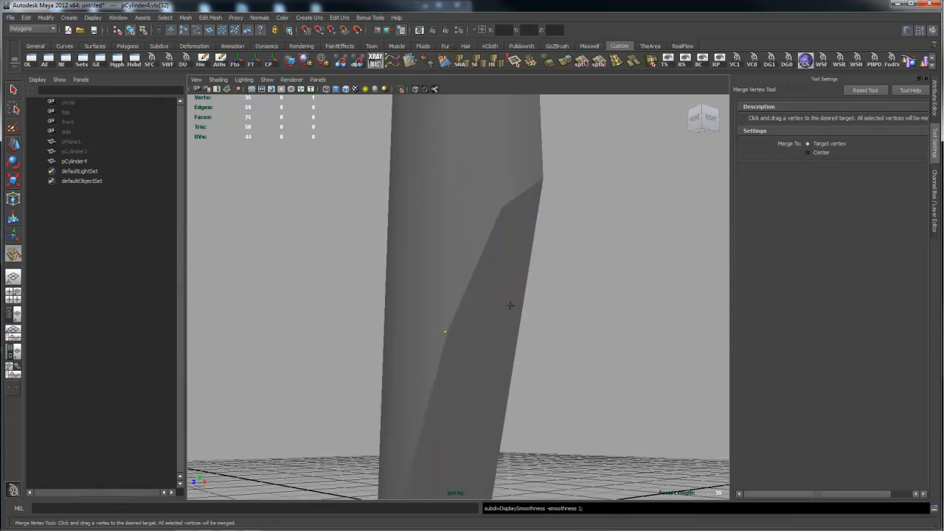
key(q)
click(504, 303)
key(3)
alt+right_drag(614, 329, 521, 321)
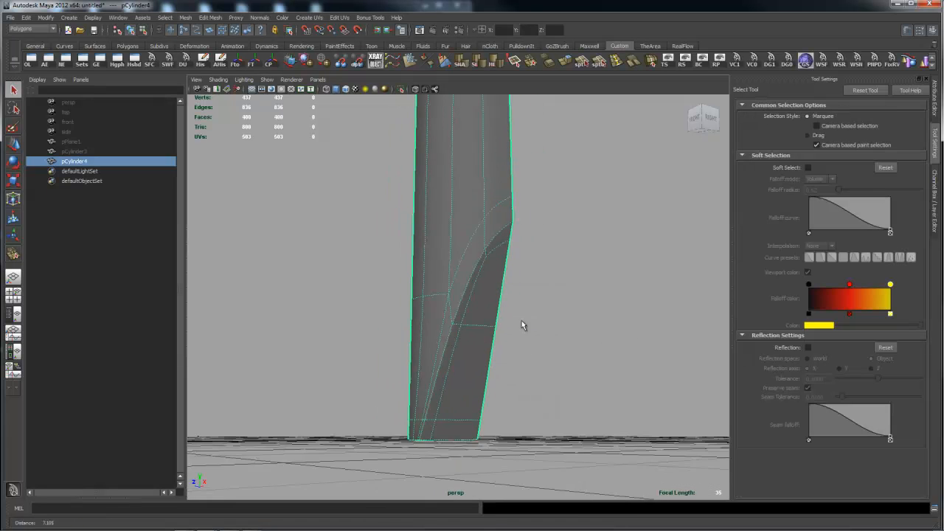
click(553, 311)
mouse_move(553, 311)
alt+mouse_down()
mouse_move(533, 297)
mouse_move(541, 268)
mouse_move(548, 286)
mouse_move(571, 291)
mouse_move(521, 284)
mouse_move(514, 255)
mouse_move(529, 295)
mouse_move(562, 298)
alt+mouse_up()
alt+drag(415, 314, 504, 311)
alt+right_drag(503, 312, 444, 327)
alt+drag(391, 348, 372, 339)
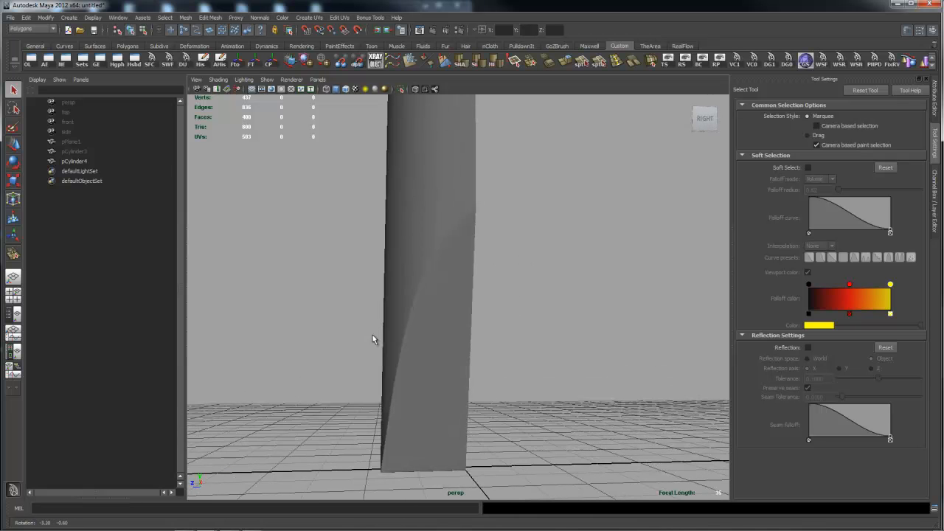
In the front view, select the vertices along the quarter tip's vertical centre border and turn off the smooth preview.
key(space)
drag(448, 332, 444, 360)
alt+right_drag(547, 322, 453, 310)
right_drag(455, 233, 415, 235)
drag(427, 125, 454, 347)
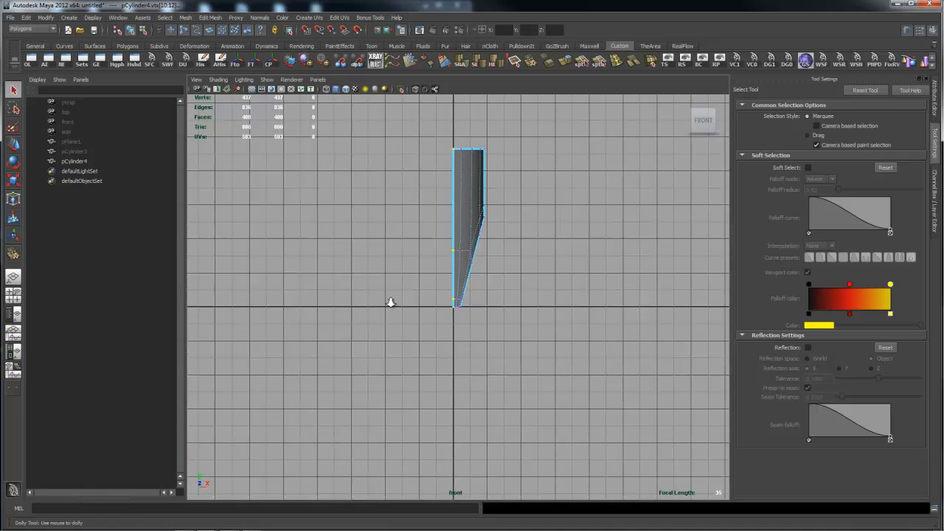
key(f)
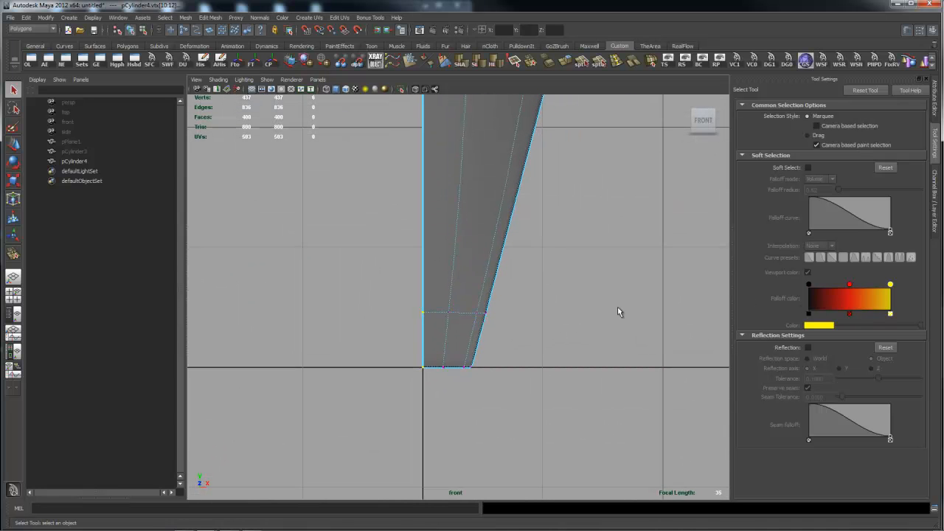
key(1)
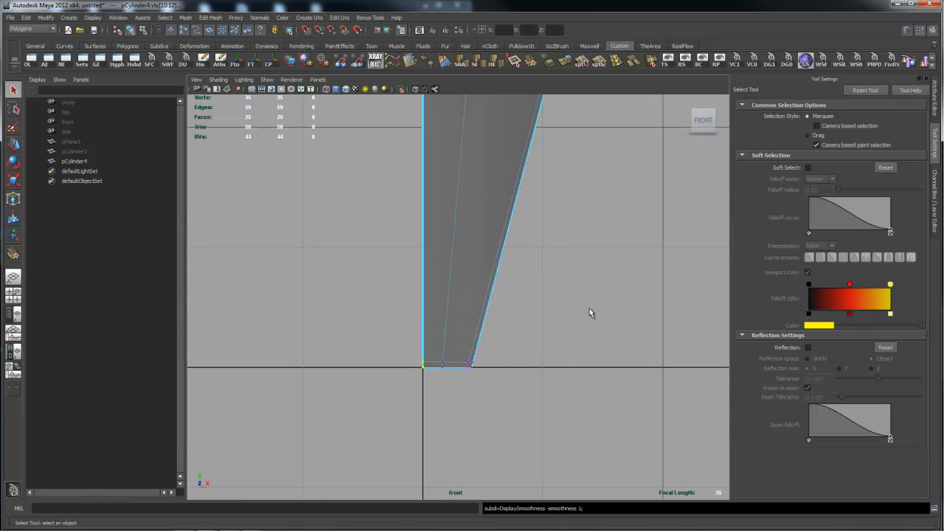
scroll(595, 295, down, 8)
alt+middle_drag(562, 263, 575, 360)
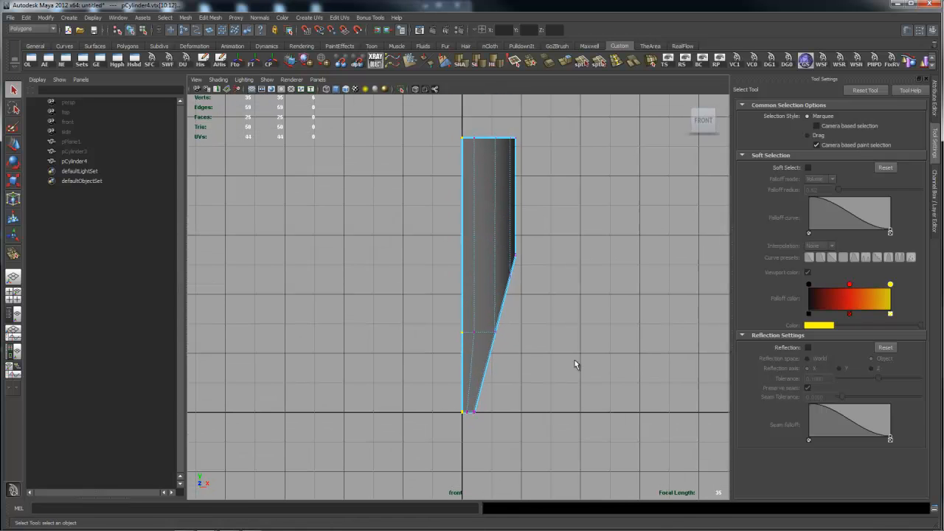
Snap the selected border vertices onto the grid's vertical centre line along X, with Keep Spacing off.
key(w)
drag(526, 276, 451, 276)
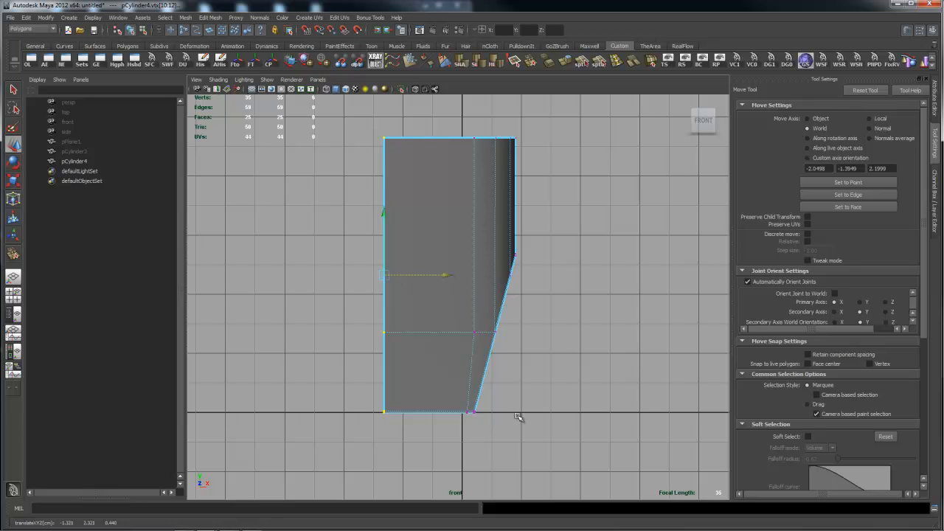
click(565, 386)
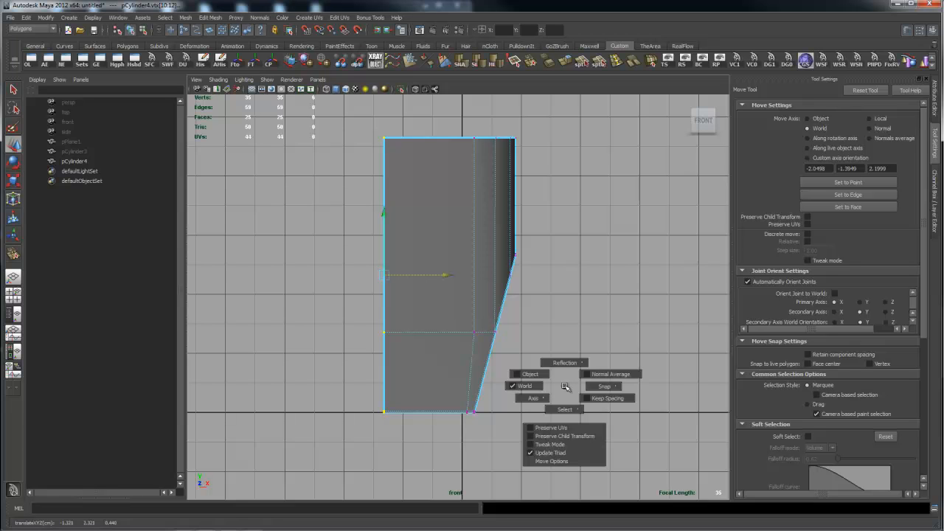
drag(565, 386, 599, 262)
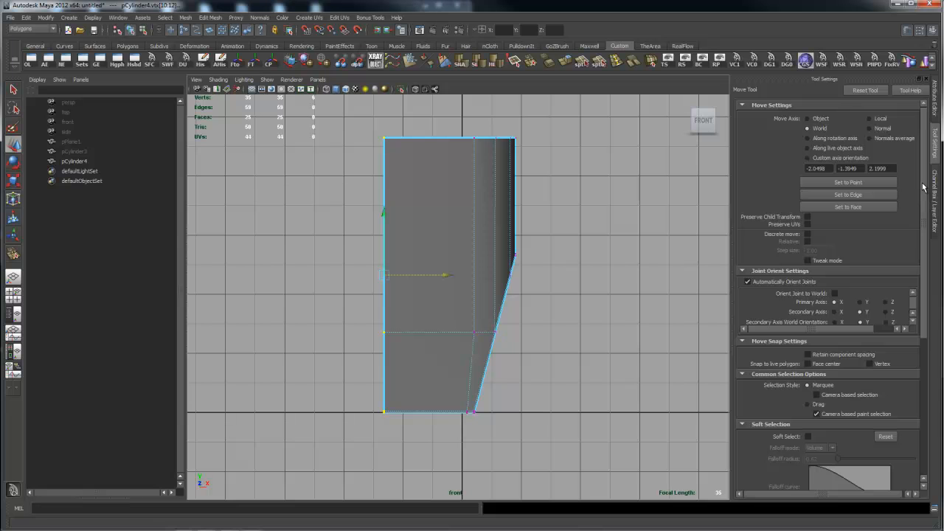
mouse_move(922, 188)
mouse_down()
mouse_move(922, 204)
mouse_move(922, 177)
mouse_up()
drag(922, 184, 920, 255)
scroll(847, 268, up, 4)
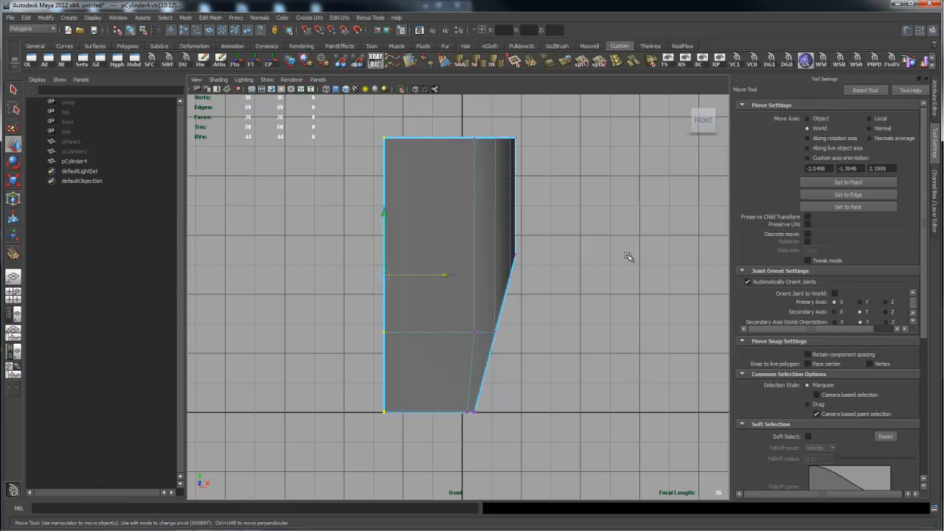
drag(446, 276, 432, 276)
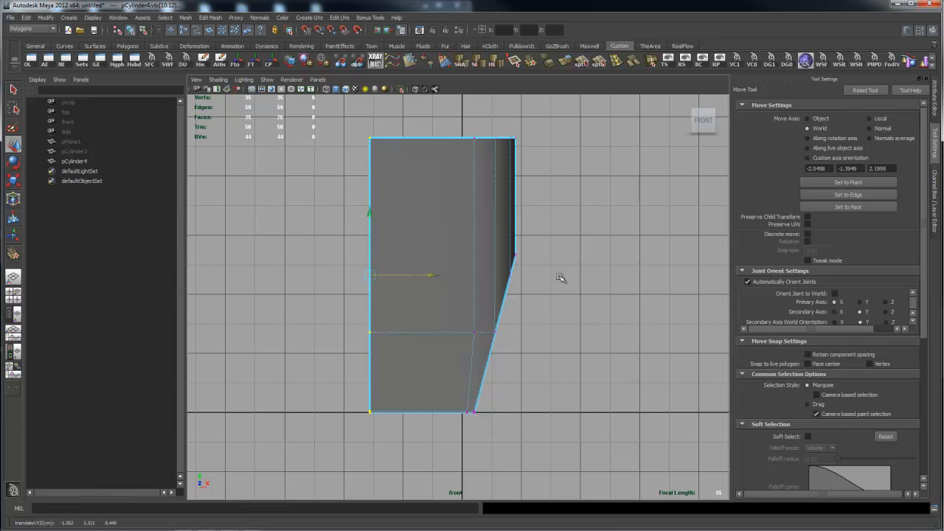
click(635, 275)
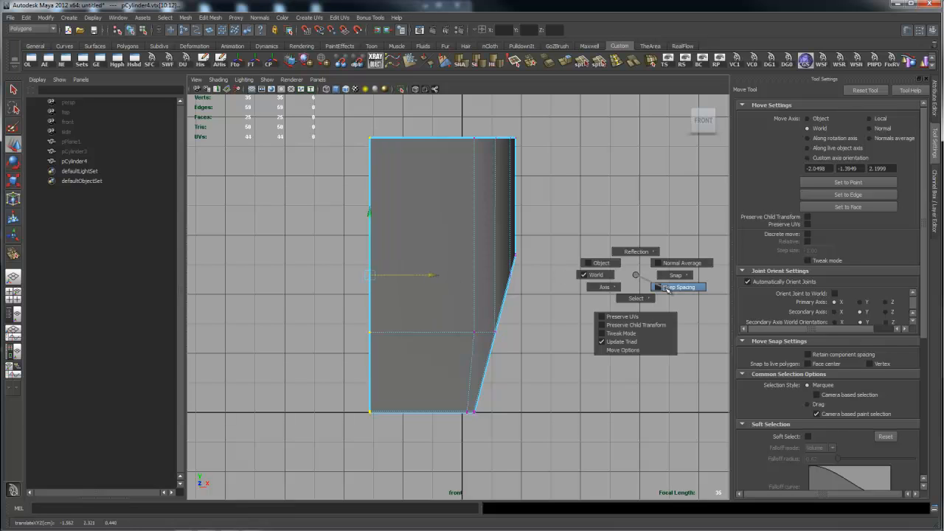
mouse_move(609, 276)
mouse_down()
mouse_move(635, 276)
mouse_move(595, 276)
mouse_up()
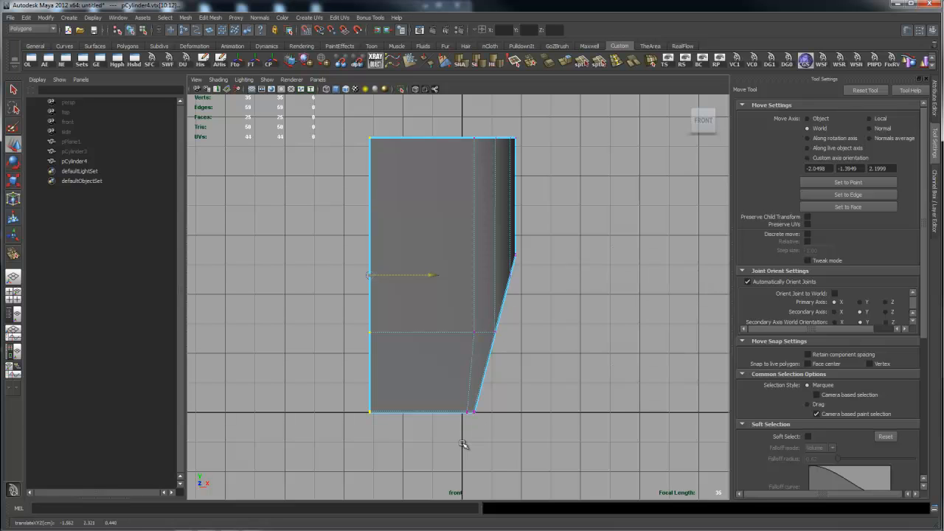
middle_drag(462, 443, 464, 445)
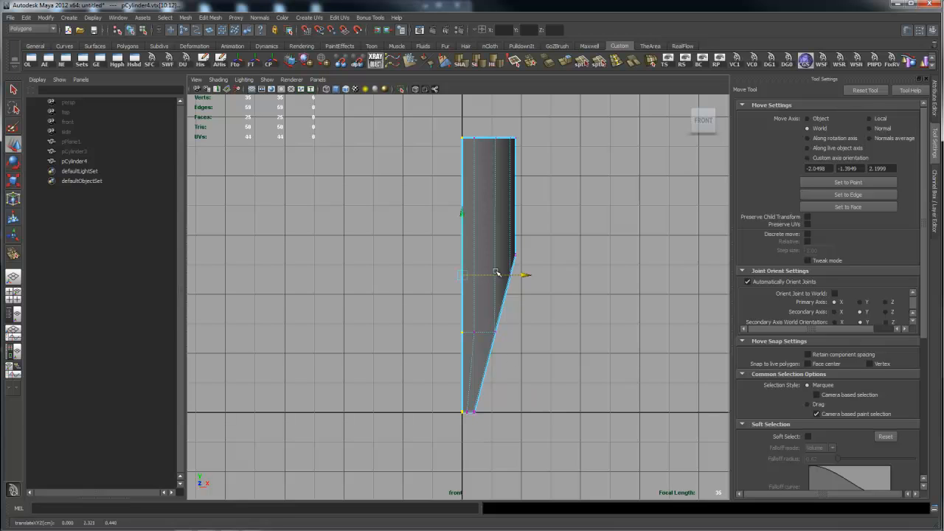
In the side view, select the flat side's border vertices and snap them onto the vertical centre line along Z.
key(space)
drag(539, 343, 583, 338)
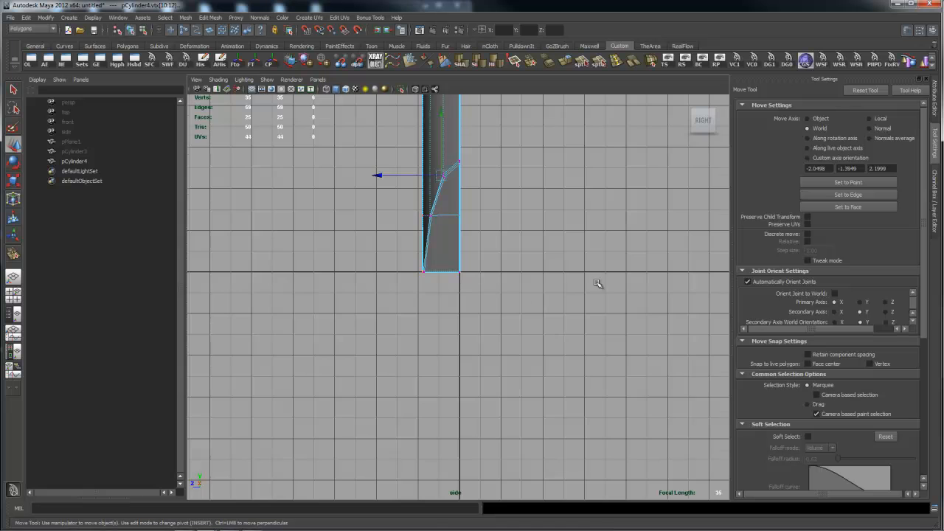
scroll(560, 283, down, 2)
drag(480, 293, 451, 219)
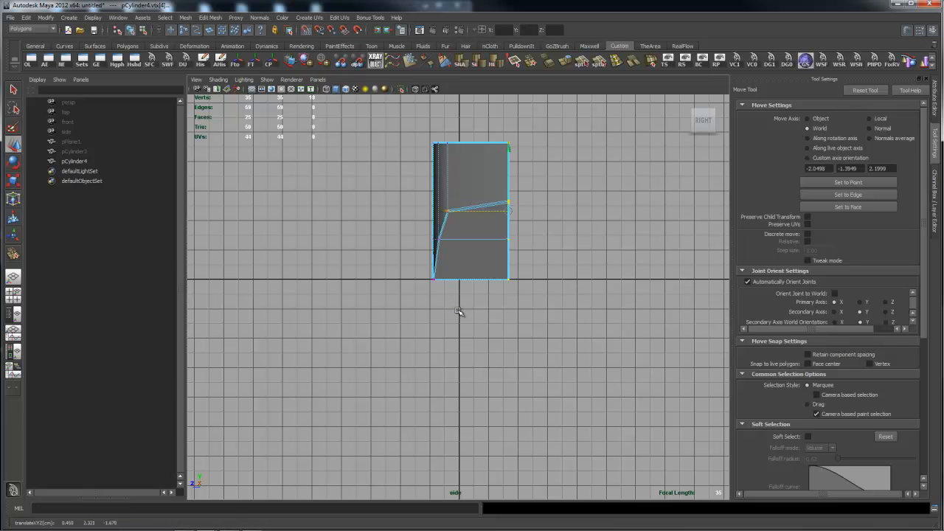
middle_drag(457, 311, 460, 311)
right_drag(452, 233, 482, 234)
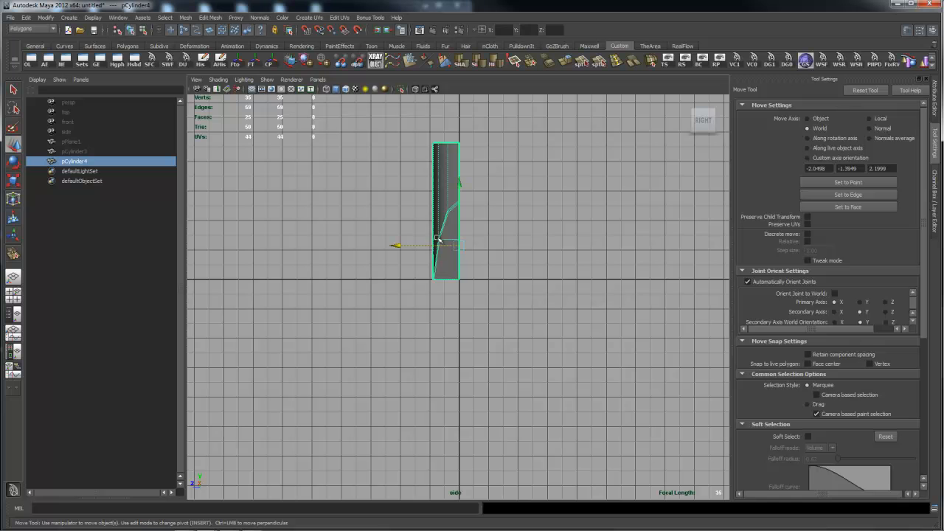
Mirror the quarter tip in the -Z direction.
key(space)
drag(411, 248, 417, 224)
alt+drag(573, 266, 491, 266)
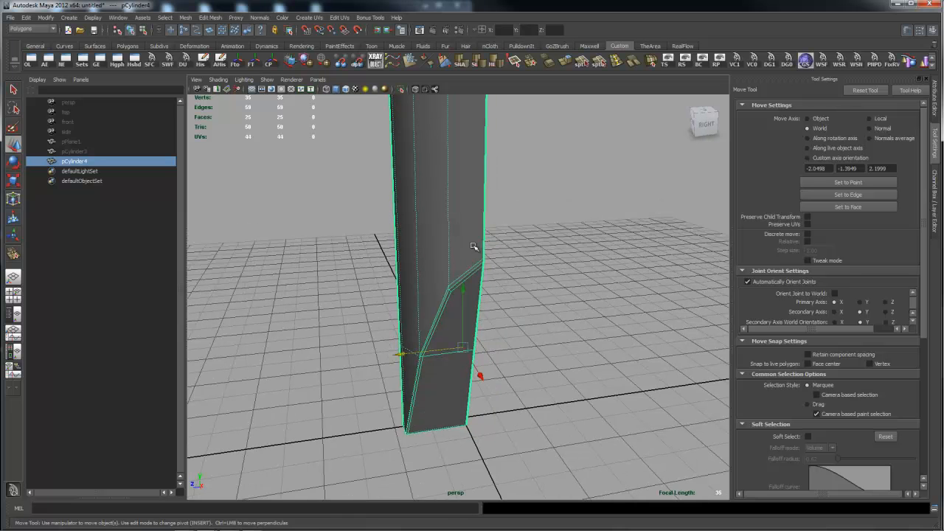
shift+right_click(544, 246)
mouse_move(533, 341)
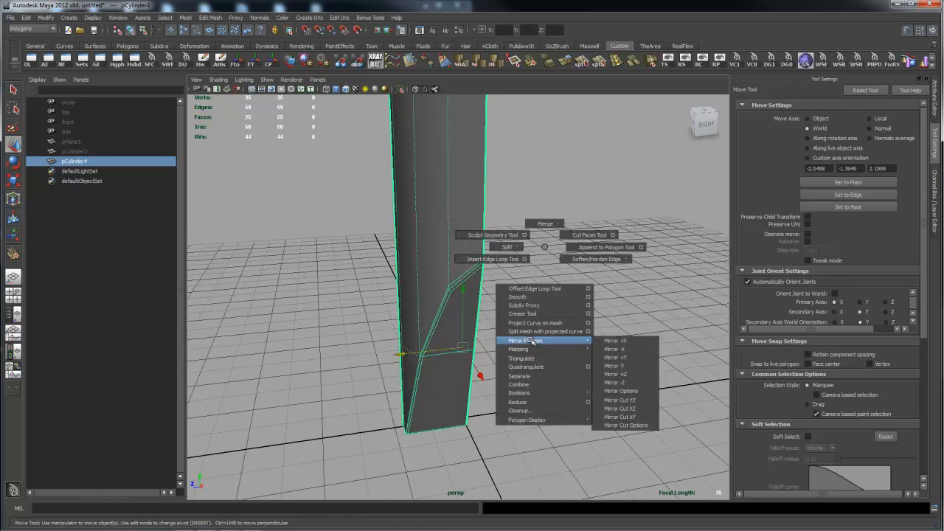
click(623, 382)
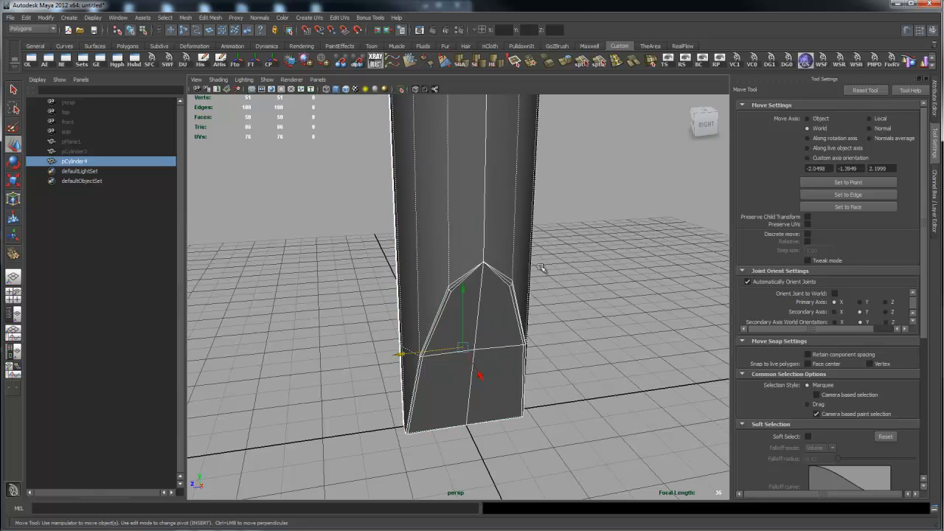
Set the -Z mirror's merge threshold to 0.001.
click(935, 225)
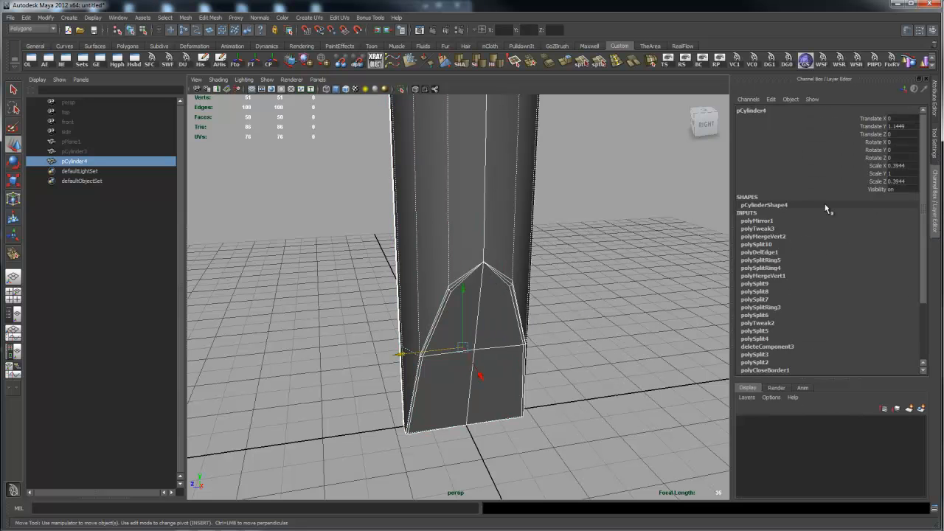
click(853, 220)
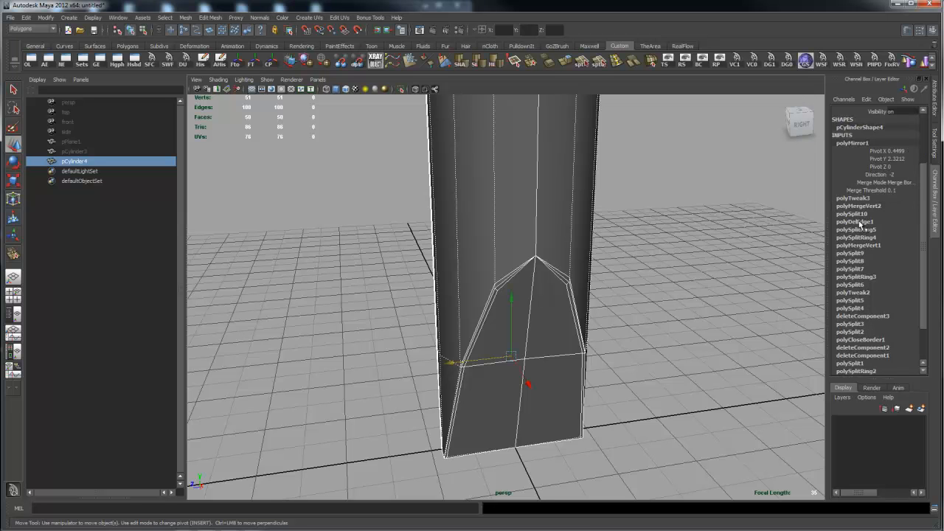
click(900, 190)
key(Return)
alt+drag(549, 298, 478, 292)
Mirror the half tip in the -X direction and set that mirror's merge threshold to 0.001.
right_drag(506, 273, 550, 257)
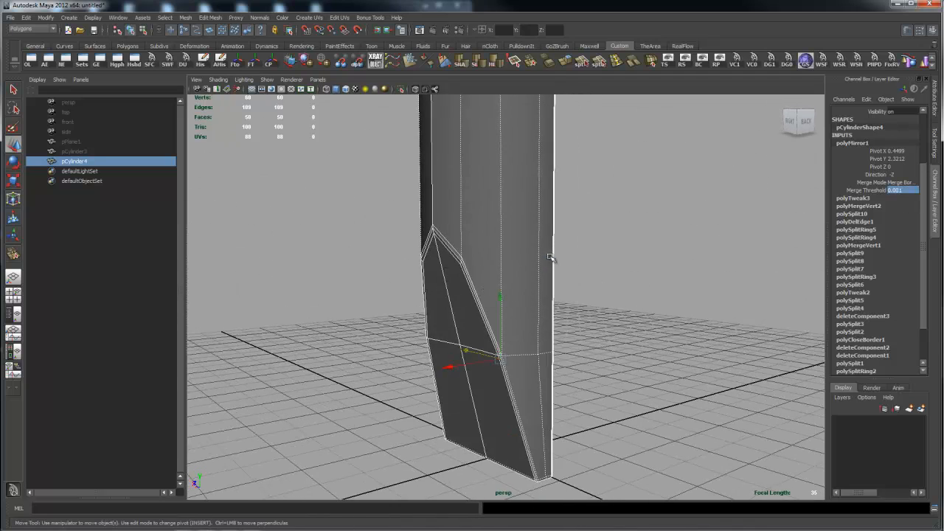
click(492, 343)
shift+right_drag(626, 305, 704, 405)
alt+drag(597, 348, 590, 321)
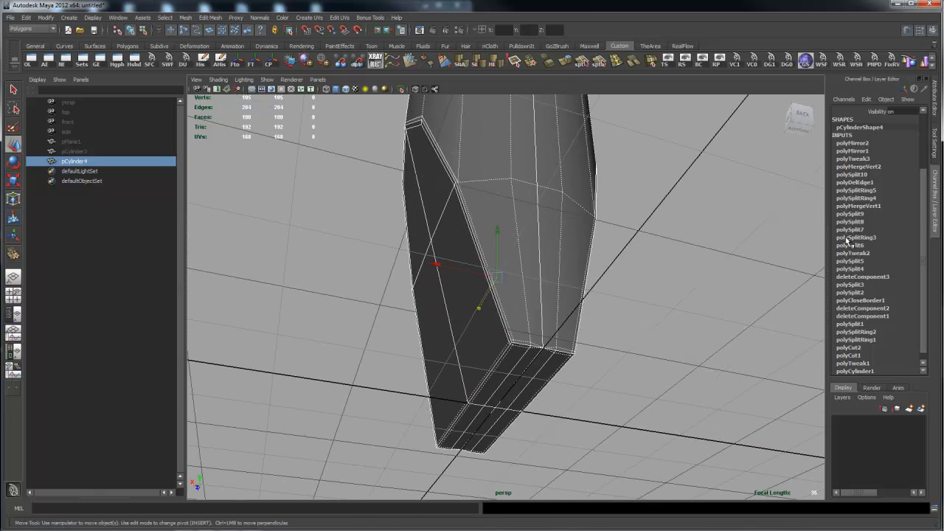
scroll(920, 219, up, 3)
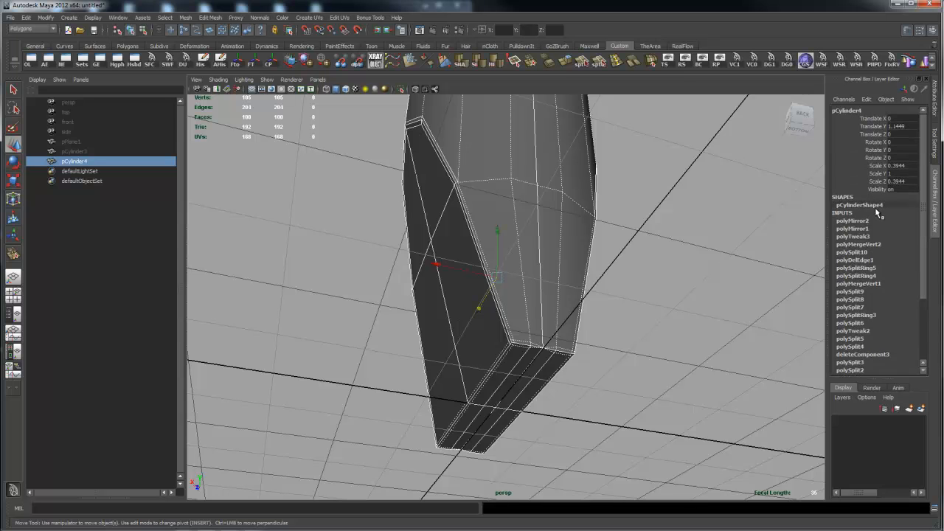
click(859, 220)
click(900, 183)
text(.001)
key(Return)
Delete the centre edge loop running along the curved narrow side and across the tip's bottom.
alt+drag(627, 302, 590, 280)
right_drag(623, 283, 655, 274)
alt+drag(655, 274, 545, 278)
alt+right_drag(488, 292, 674, 298)
alt+drag(587, 360, 581, 278)
right_drag(560, 300, 564, 272)
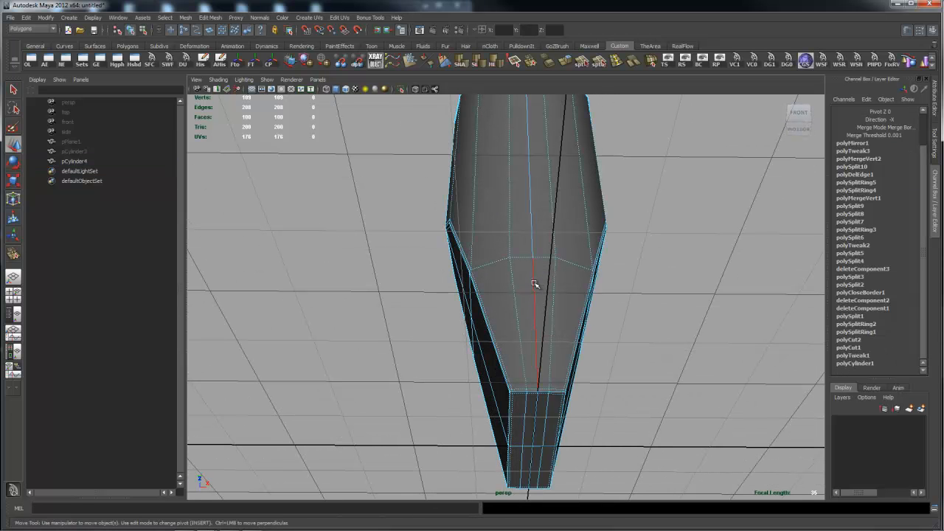
double_click(534, 284)
shift+right_click(561, 284)
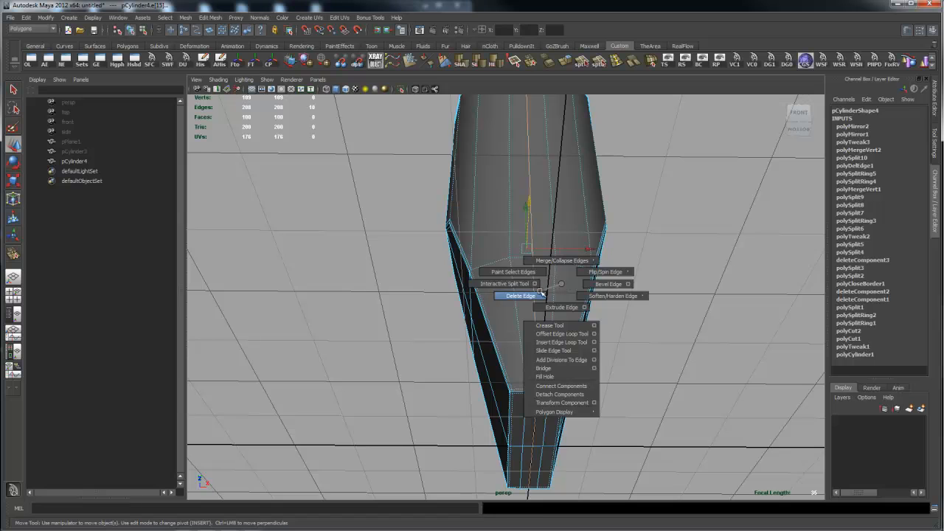
click(539, 295)
Preview the complete mirrored tip smoothed and examine its surface from several angles.
alt+drag(708, 293, 566, 238)
right_drag(566, 238, 608, 225)
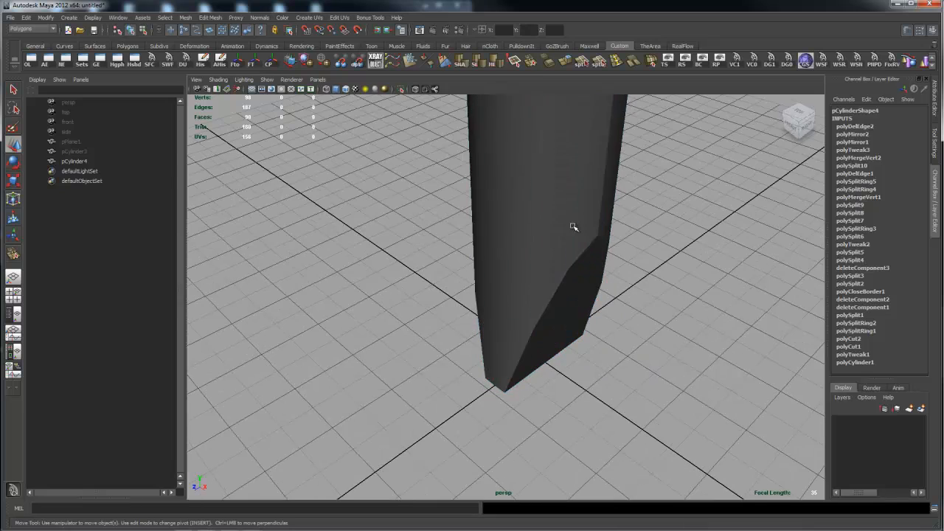
click(573, 226)
key(3)
alt+drag(660, 309, 528, 272)
click(628, 251)
alt+drag(597, 277, 576, 255)
click(523, 252)
Turn off the smooth preview and lower the cylinder's top ring of vertices to just above the flat cut's peak.
key(1)
right_drag(518, 221, 480, 216)
drag(411, 120, 600, 176)
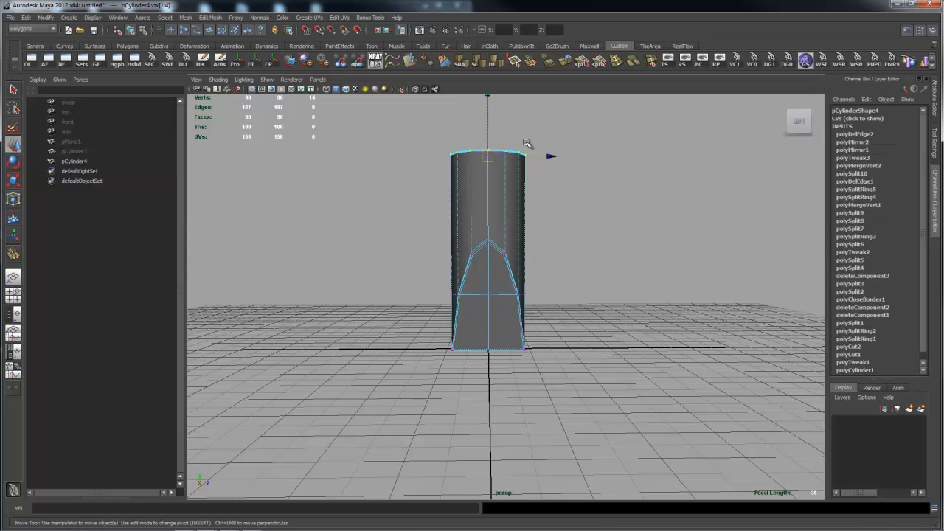
alt+middle_drag(526, 142, 542, 213)
drag(501, 173, 363, 263)
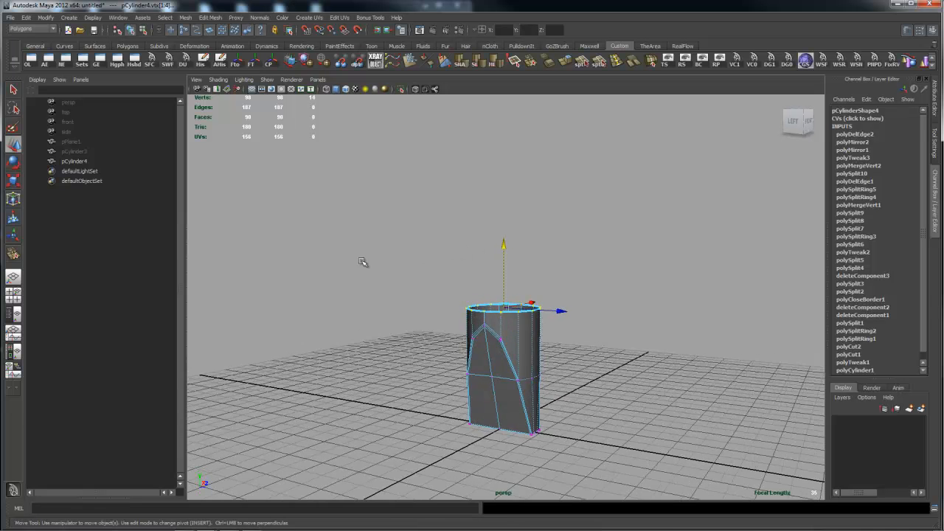
alt+right_drag(362, 263, 517, 268)
alt+drag(517, 268, 516, 271)
alt+drag(574, 253, 563, 280)
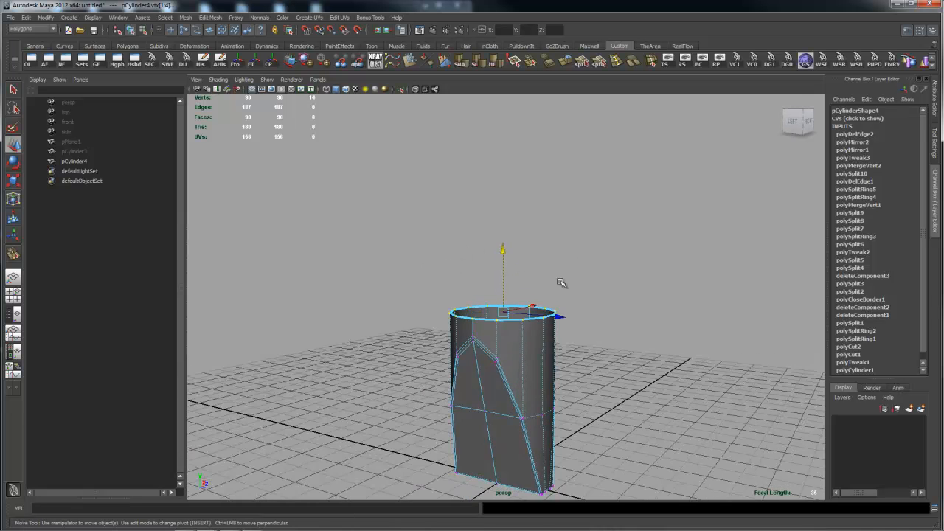
Extrude the cylinder's open top border edges straight upward to lengthen the shaft.
right_drag(529, 341, 508, 322)
click(509, 321)
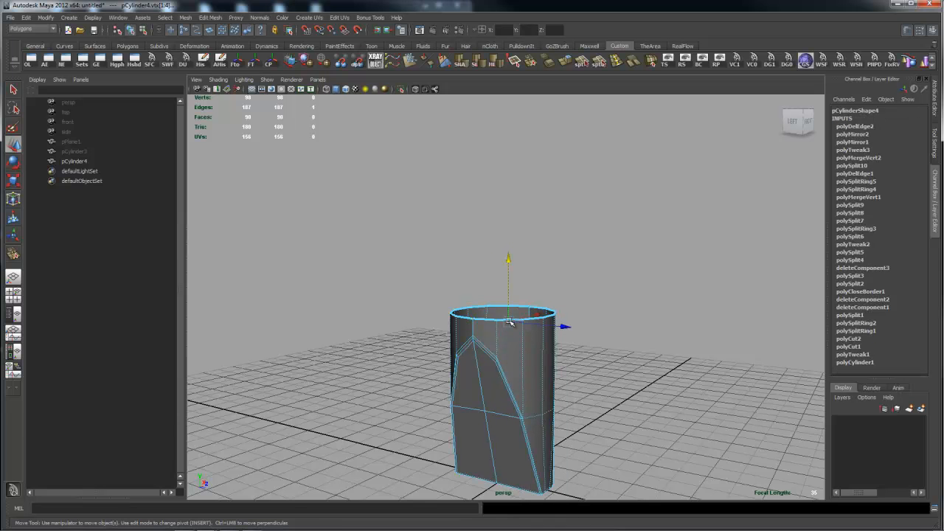
click(486, 319)
double_click(487, 320)
shift+right_drag(596, 305, 599, 329)
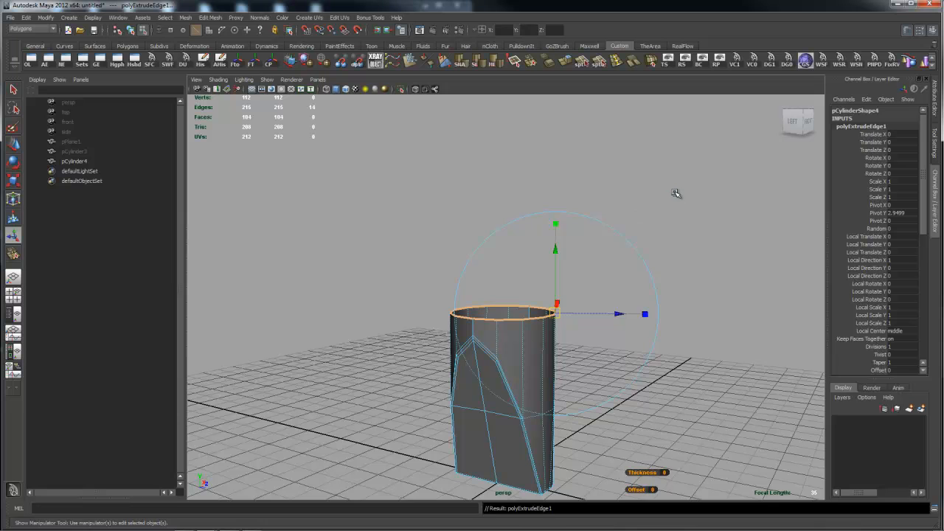
drag(502, 251, 504, 176)
click(662, 315)
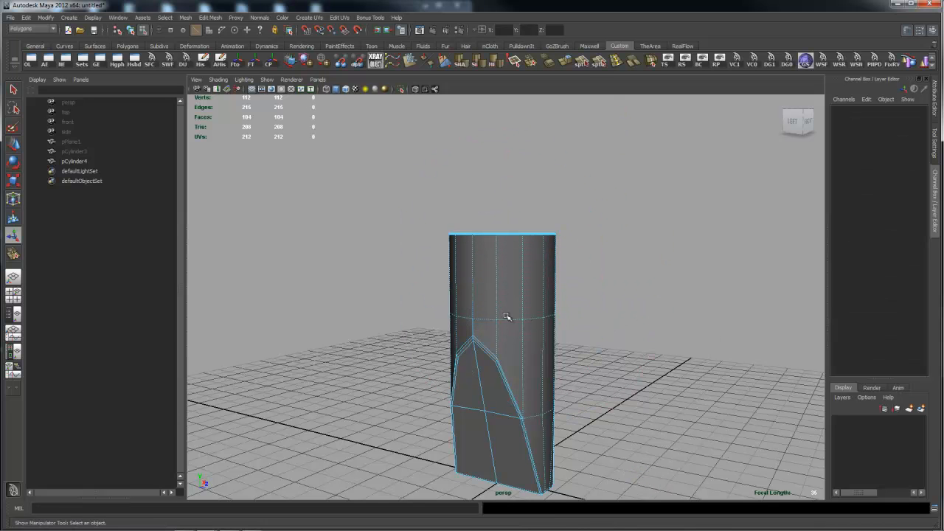
Preview the tip smoothed and delete the horizontal edge loop at the base of the extruded shaft section.
right_drag(533, 354, 571, 334)
alt+drag(594, 337, 483, 323)
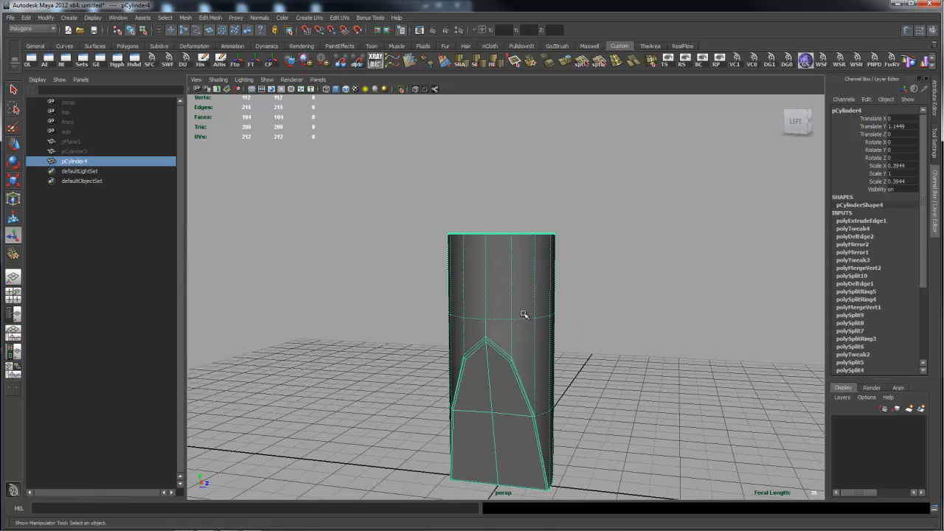
key(3)
alt+drag(521, 314, 615, 312)
alt+right_drag(615, 312, 540, 298)
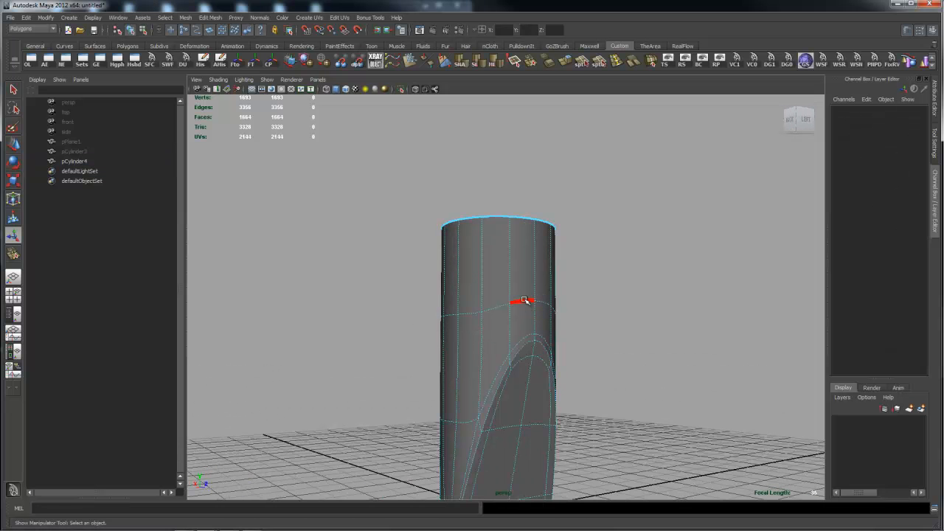
double_click(524, 300)
shift+right_drag(524, 301, 496, 312)
alt+drag(550, 354, 470, 439)
alt+drag(546, 347, 554, 322)
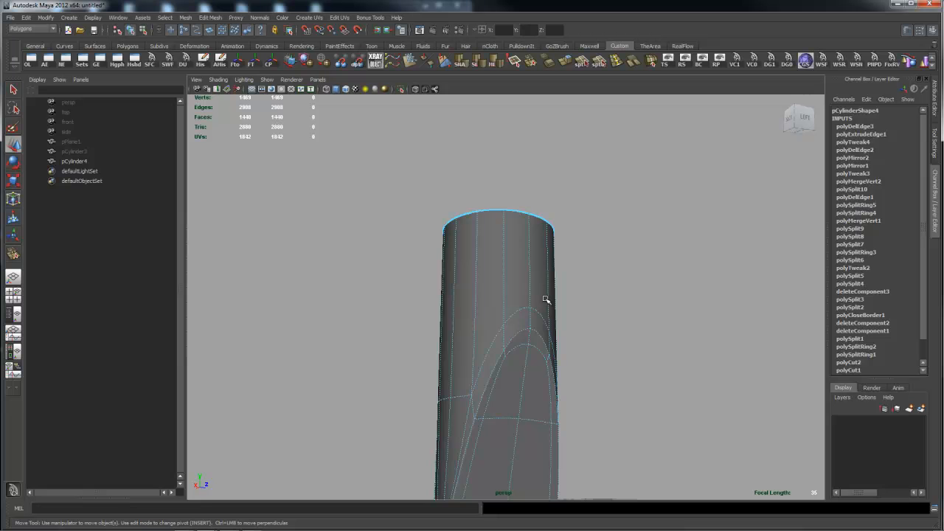
Undo the deletion of the horizontal edge loop at the base of the extruded shaft section.
key(ctrl+z)
alt+right_drag(688, 340, 643, 338)
alt+drag(642, 338, 490, 394)
alt+drag(572, 340, 459, 370)
mouse_move(463, 323)
alt+mouse_down()
mouse_move(533, 338)
mouse_move(563, 322)
mouse_move(546, 328)
mouse_move(475, 313)
alt+mouse_up()
alt+drag(465, 410, 516, 325)
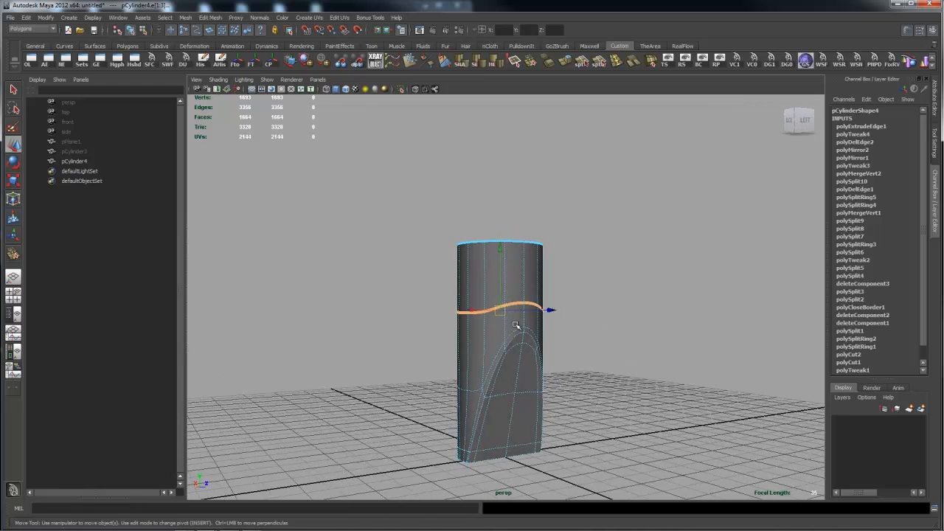
Select an edge on the loop below the extruded shaft section and compare the tip with and without smooth preview.
click(430, 324)
click(489, 311)
key(1)
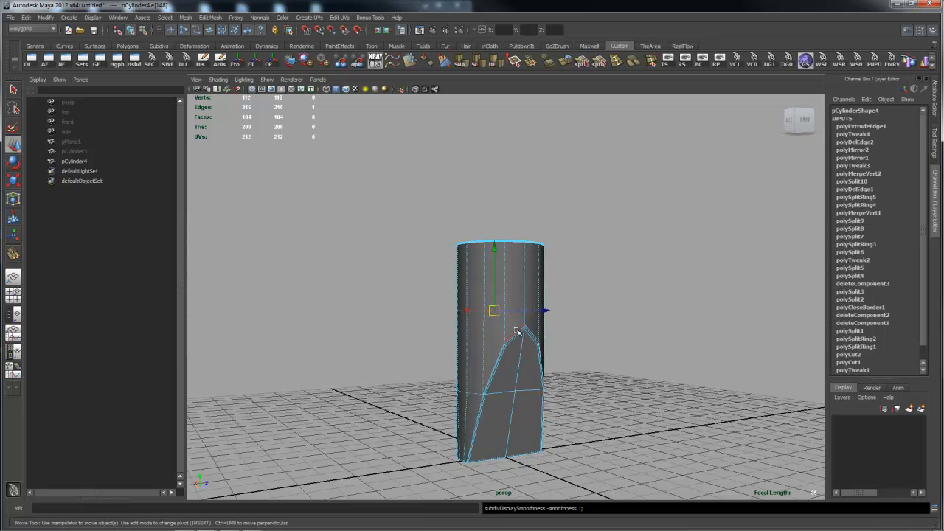
alt+drag(587, 322, 625, 322)
key(3)
key(1)
Harden all edges of the tip mesh and return to object mode to check its shading.
right_drag(530, 294, 660, 302)
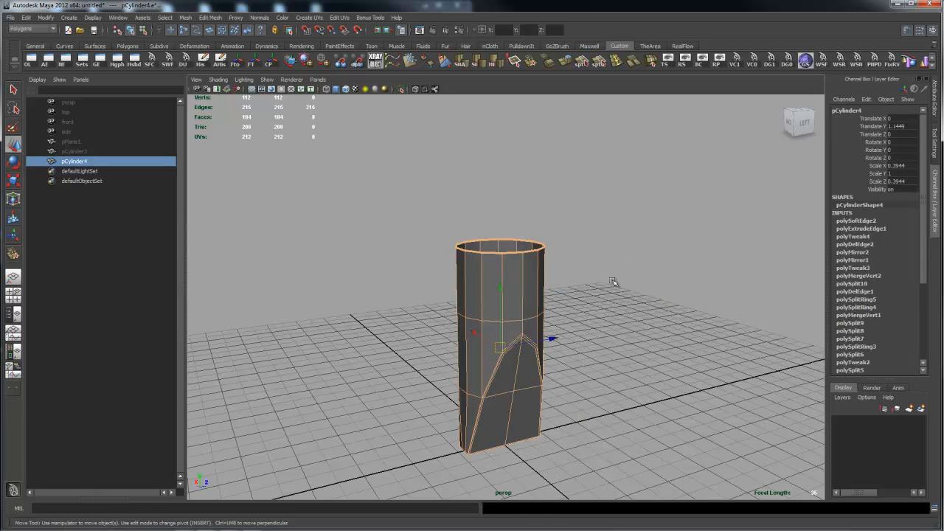
right_drag(521, 284, 583, 263)
right_drag(525, 281, 597, 263)
click(646, 285)
alt+drag(646, 284, 521, 300)
right_drag(521, 301, 552, 280)
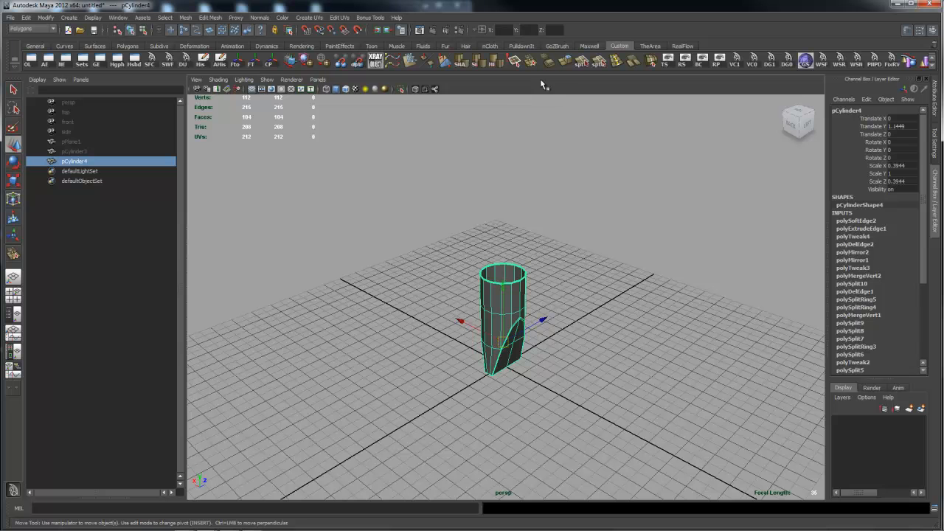
Soften all edges of the tip mesh and inspect the unsmoothed shading from several angles and distances.
click(479, 61)
click(554, 221)
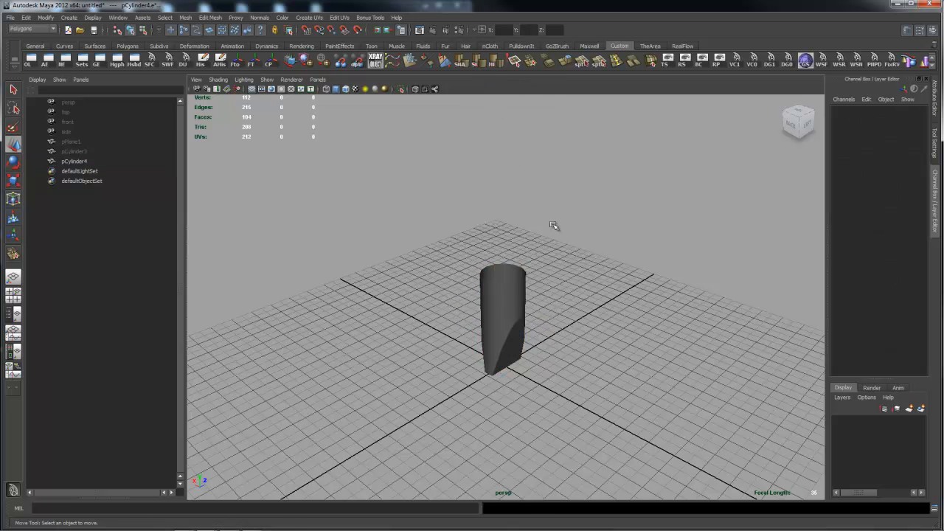
alt+right_drag(621, 268, 497, 265)
alt+drag(497, 265, 630, 259)
alt+right_drag(630, 259, 491, 252)
mouse_move(490, 252)
alt+mouse_down()
mouse_move(475, 263)
mouse_move(476, 248)
mouse_move(595, 236)
mouse_move(491, 257)
mouse_move(505, 241)
alt+mouse_up()
alt+right_drag(317, 272, 912, 246)
alt+drag(641, 293, 625, 272)
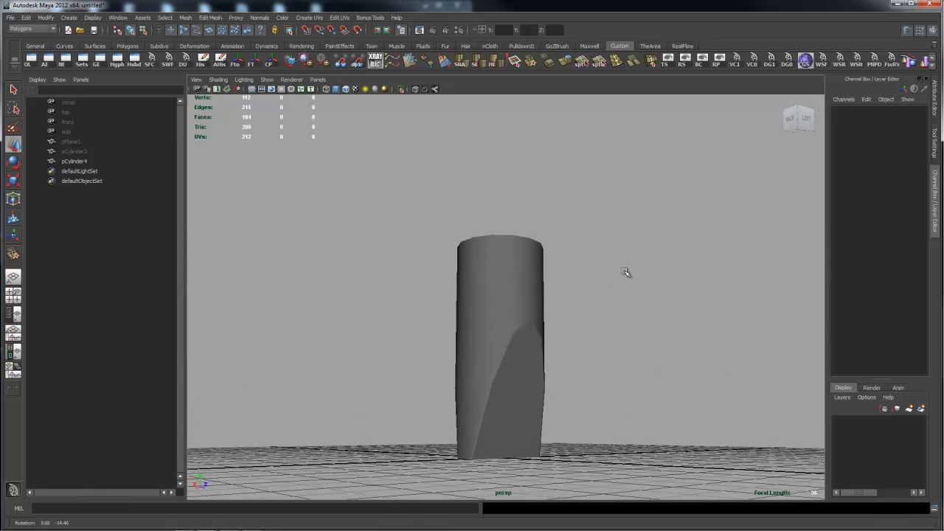
Select the tip mesh and examine its edge flow around the shaft and the flat cut from several angles.
click(501, 314)
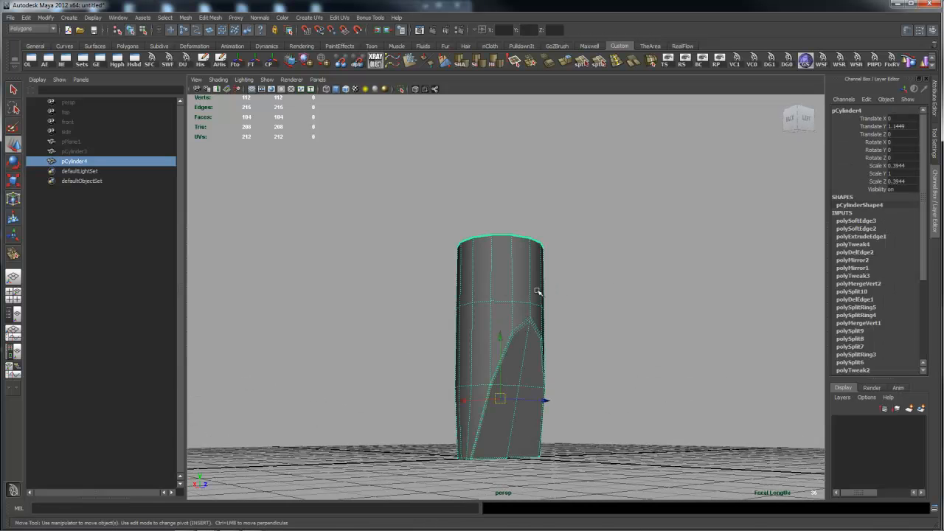
alt+drag(501, 275, 563, 274)
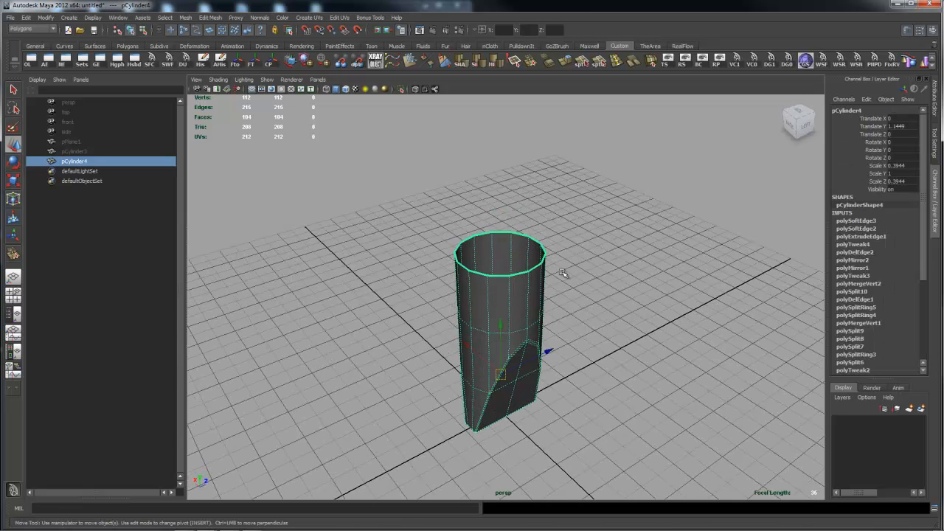
alt+drag(486, 297, 510, 274)
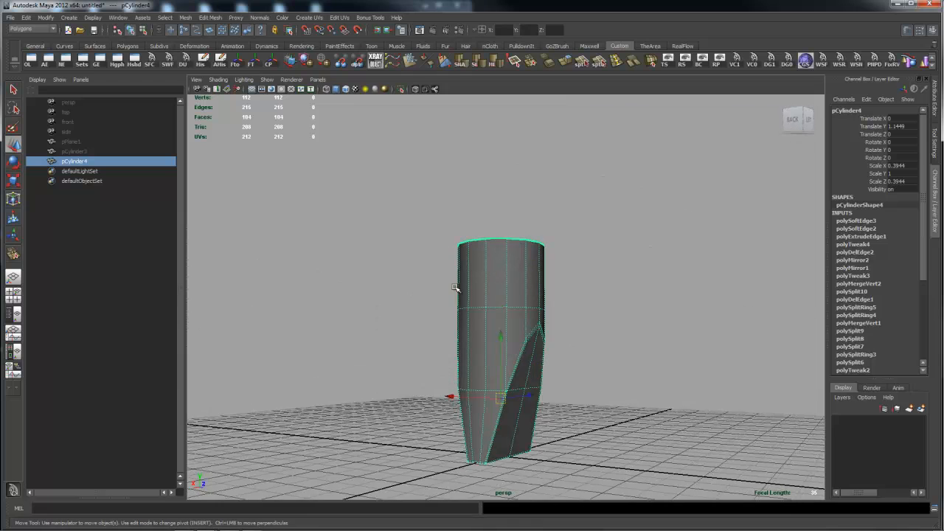
alt+right_drag(459, 288, 546, 276)
mouse_move(545, 276)
alt+mouse_down()
mouse_move(531, 285)
mouse_move(536, 278)
alt+mouse_up()
alt+right_drag(577, 285, 534, 303)
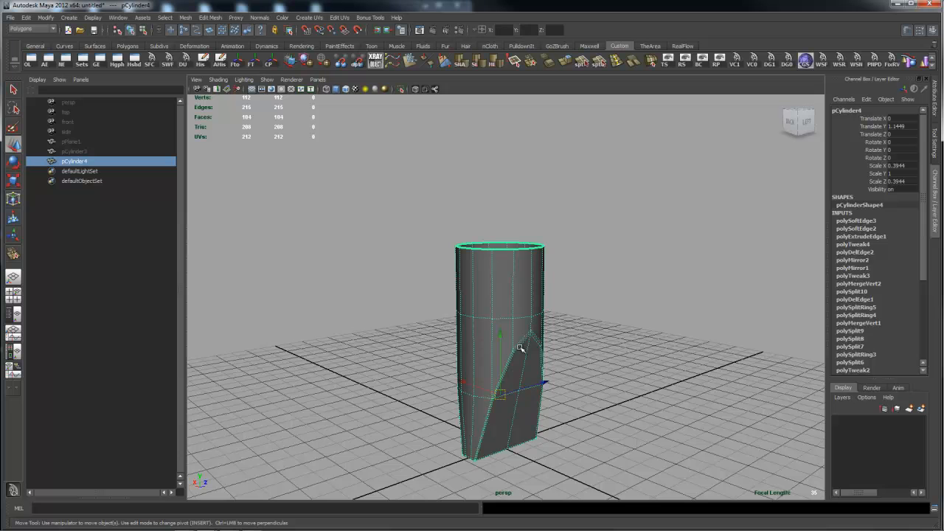
alt+drag(538, 316, 558, 297)
Preview the tip smoothed and examine the transition between the round shaft and the flat cut.
key(3)
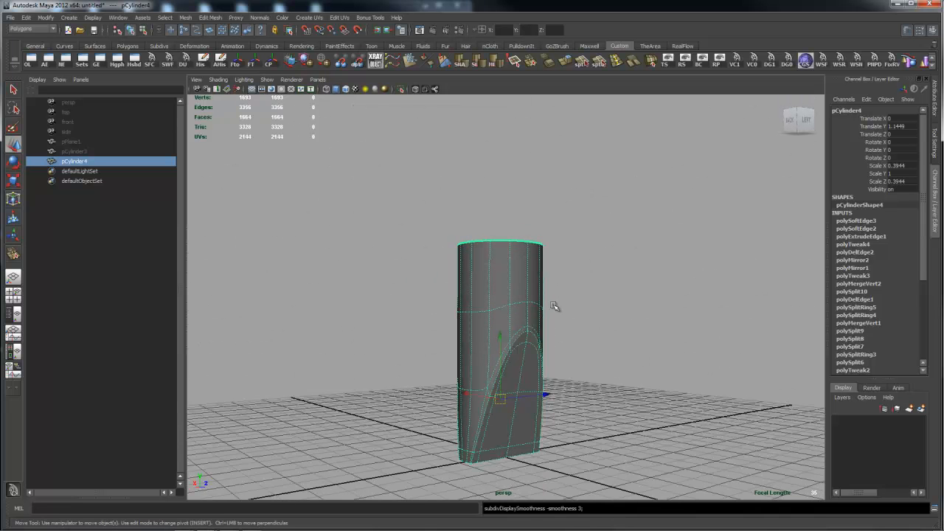
click(561, 310)
alt+right_drag(514, 318, 666, 310)
alt+drag(665, 309, 562, 282)
alt+right_drag(666, 284, 589, 281)
alt+drag(580, 291, 596, 274)
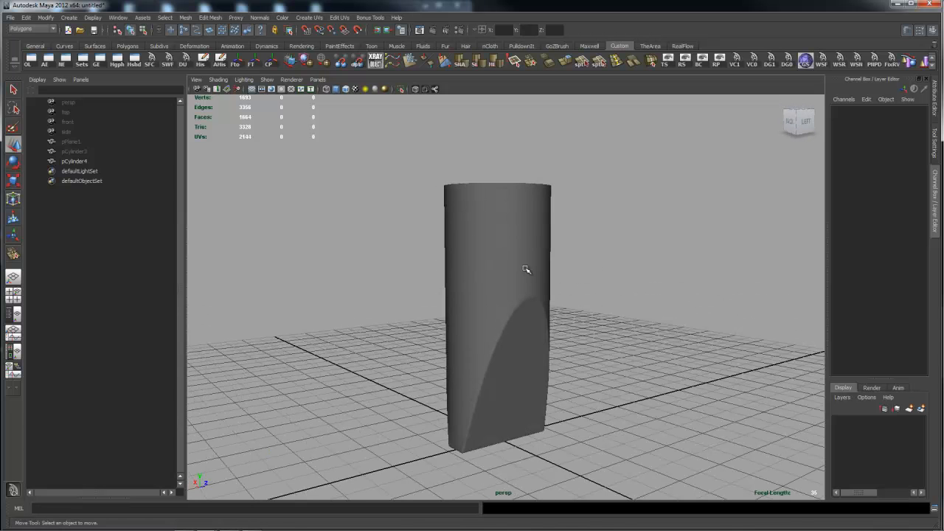
click(524, 270)
mouse_move(599, 281)
alt+mouse_down()
mouse_move(560, 279)
mouse_move(651, 274)
mouse_move(585, 268)
mouse_move(554, 285)
mouse_move(607, 238)
mouse_move(593, 254)
mouse_move(514, 273)
mouse_move(423, 273)
mouse_move(585, 269)
mouse_move(564, 274)
mouse_move(578, 286)
mouse_move(563, 278)
mouse_move(536, 287)
mouse_move(610, 276)
alt+mouse_up()
click(578, 286)
click(541, 281)
click(602, 287)
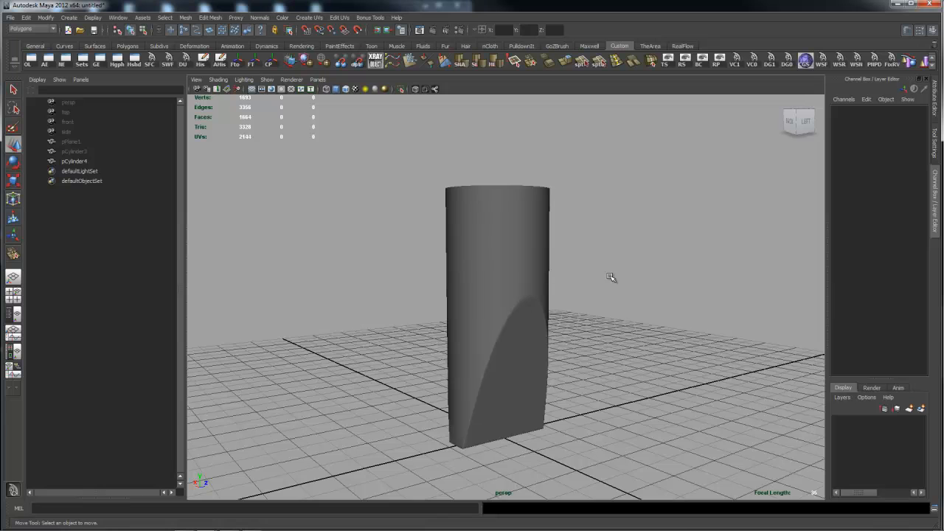